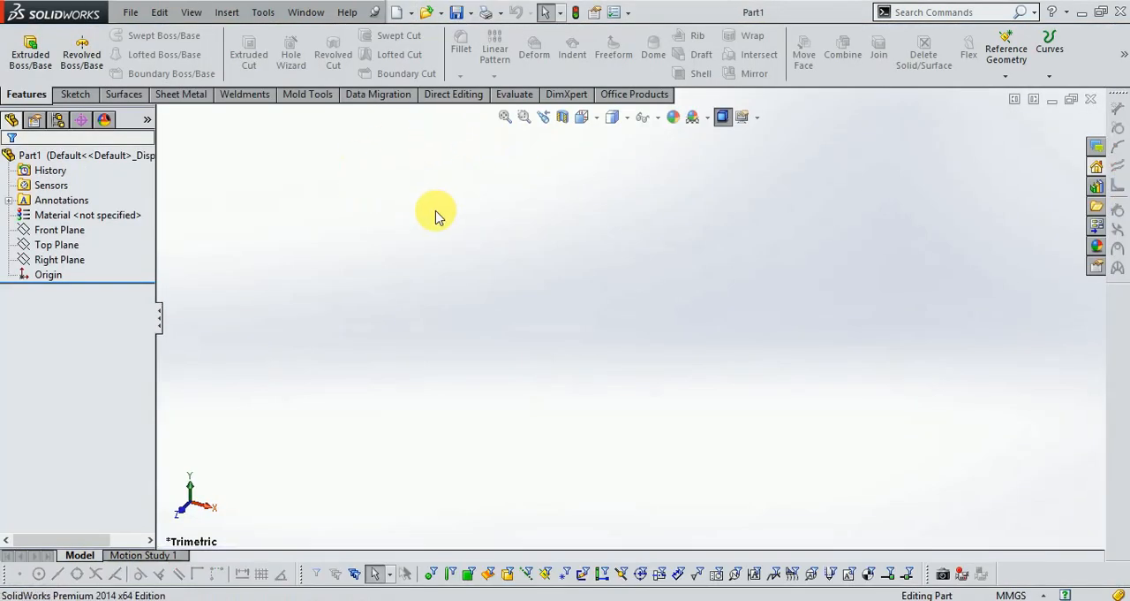
- Start a sketch on the Front Plane and draw a circle of about 19.6 mm radius centred on the origin
click(78, 94)
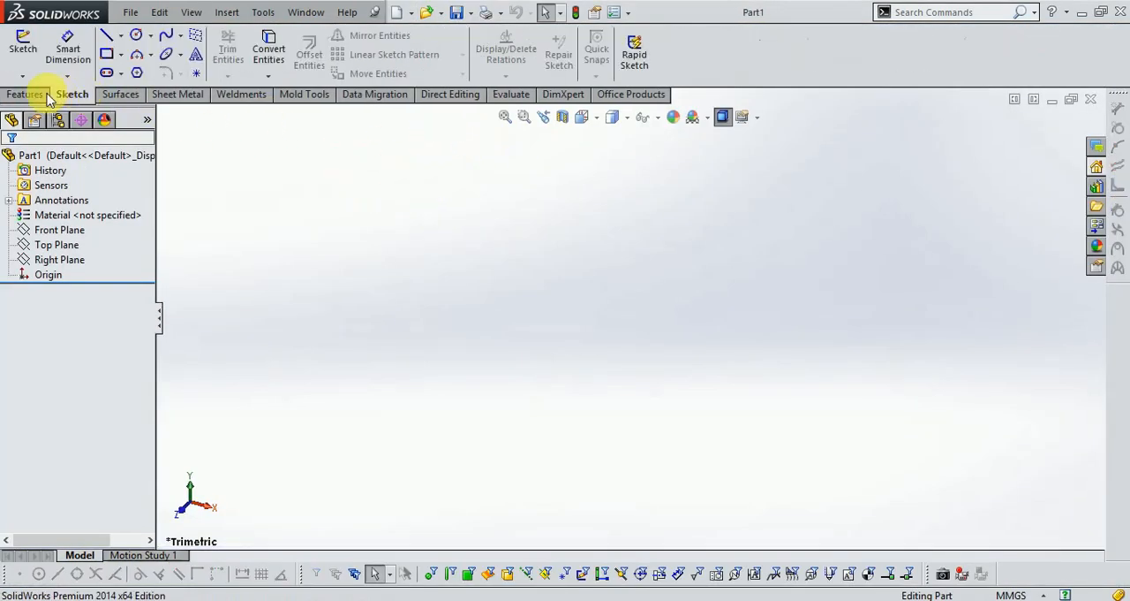
click(21, 52)
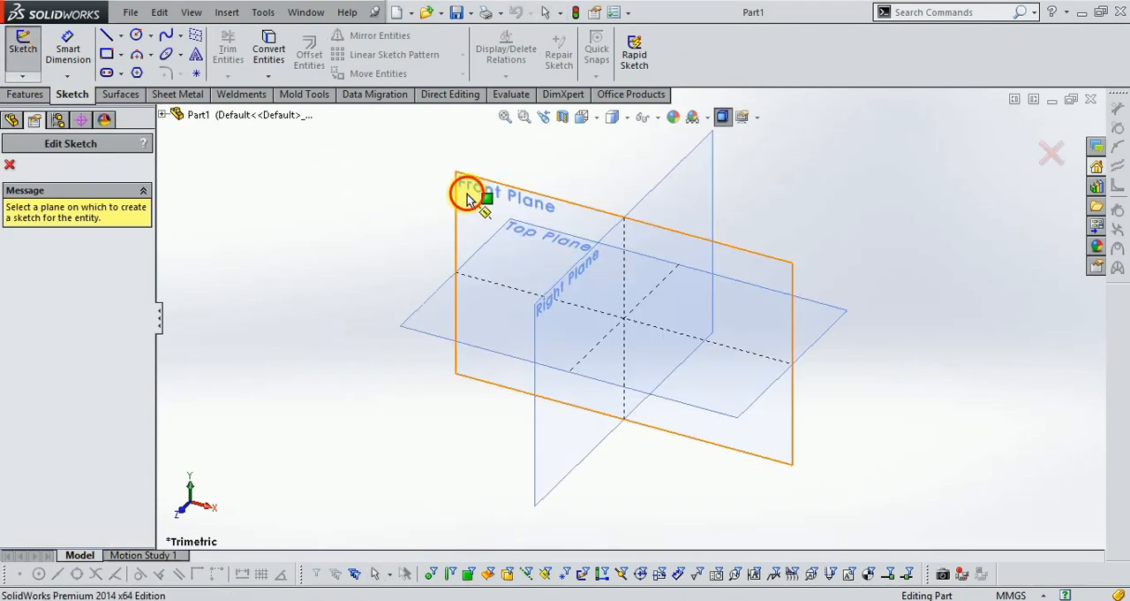
click(462, 189)
click(135, 36)
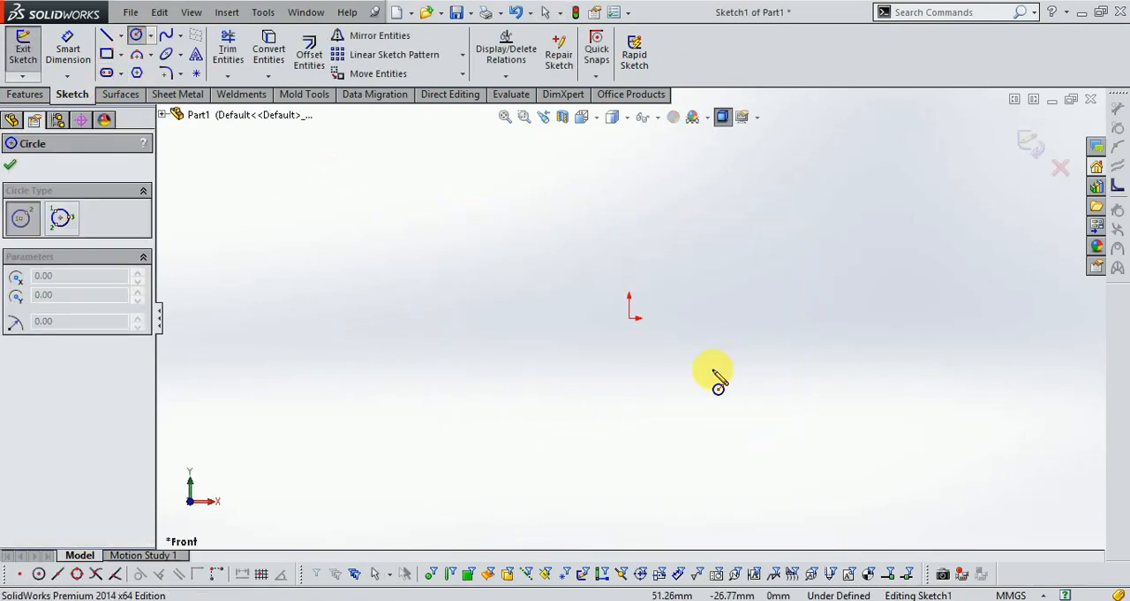
click(629, 319)
click(650, 354)
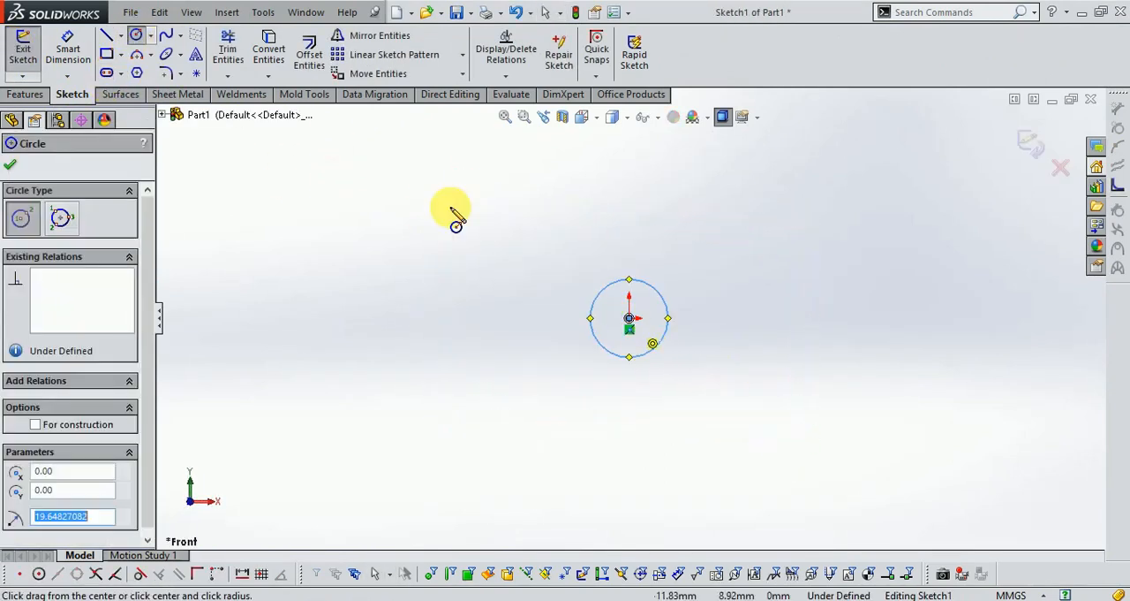
- Dimension the circle's diameter to 100 mm and close the sketch
click(67, 48)
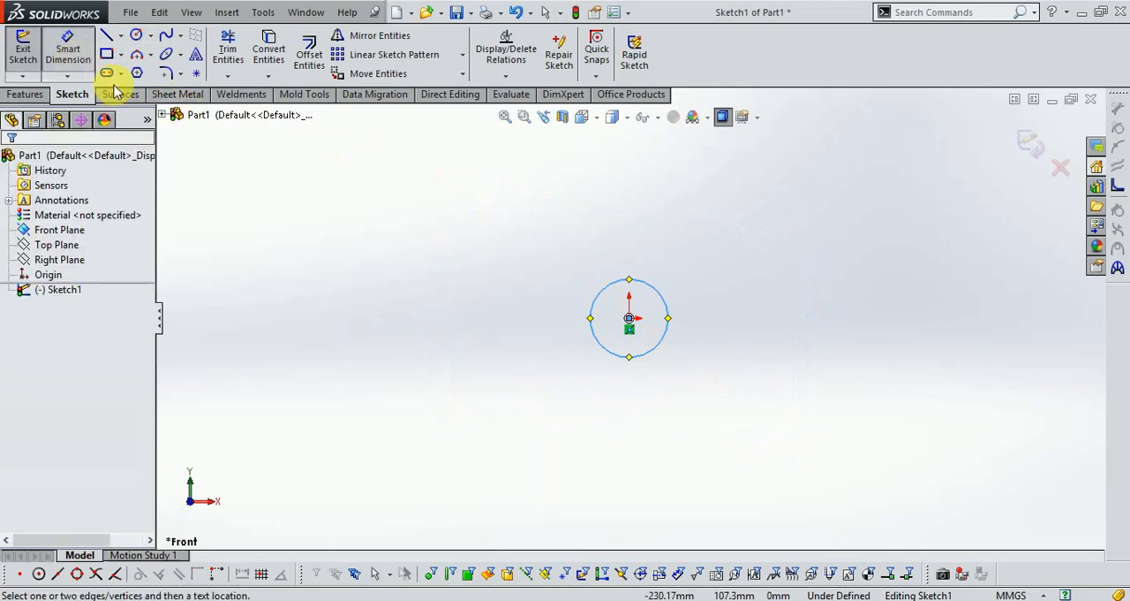
click(617, 292)
click(629, 248)
text(100.0)
key(Return)
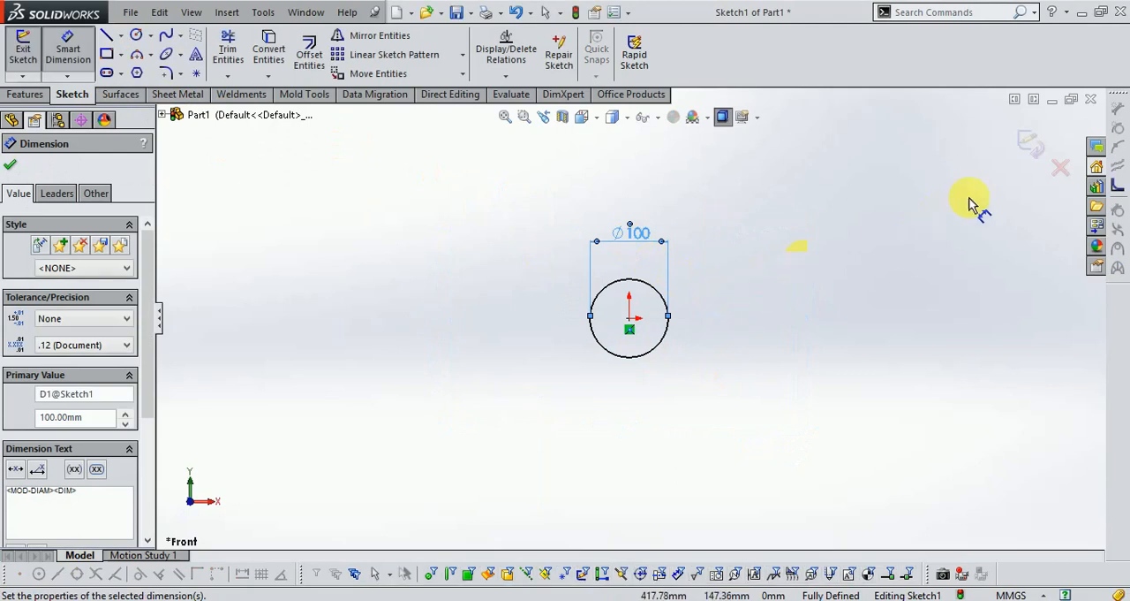
click(1027, 148)
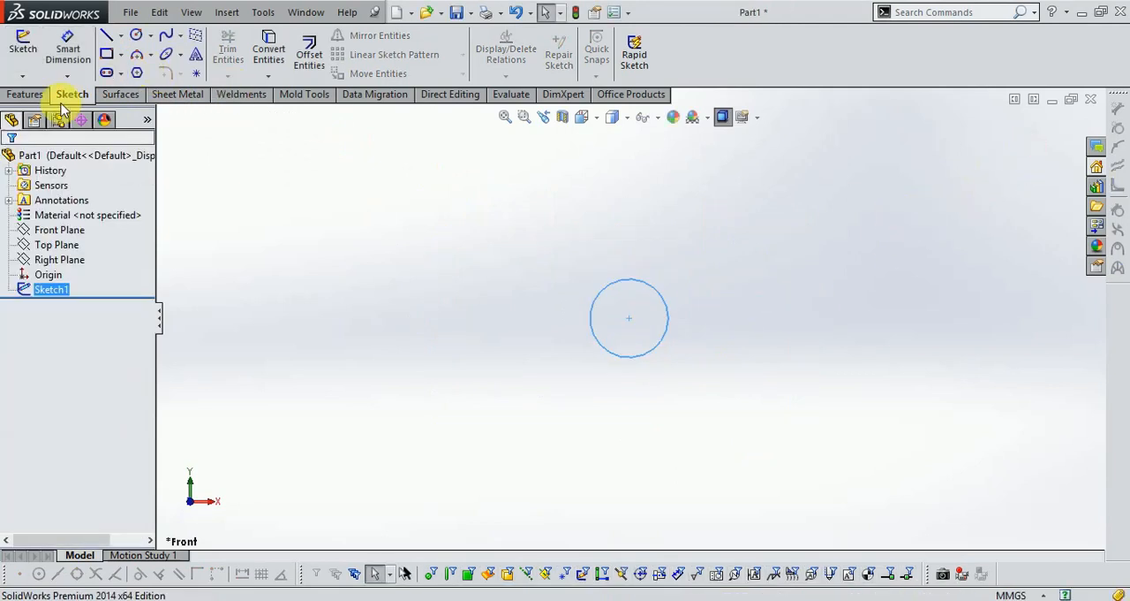
- Extrude the circle as a boss 2000 mm long, using the Mid Plane end condition
click(581, 117)
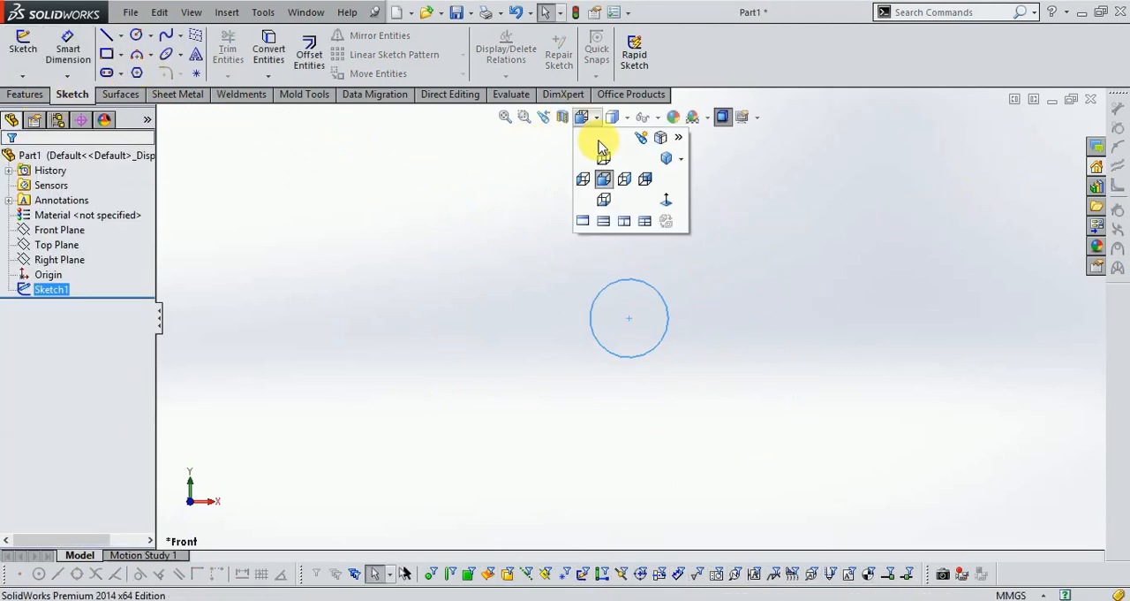
click(663, 155)
click(27, 94)
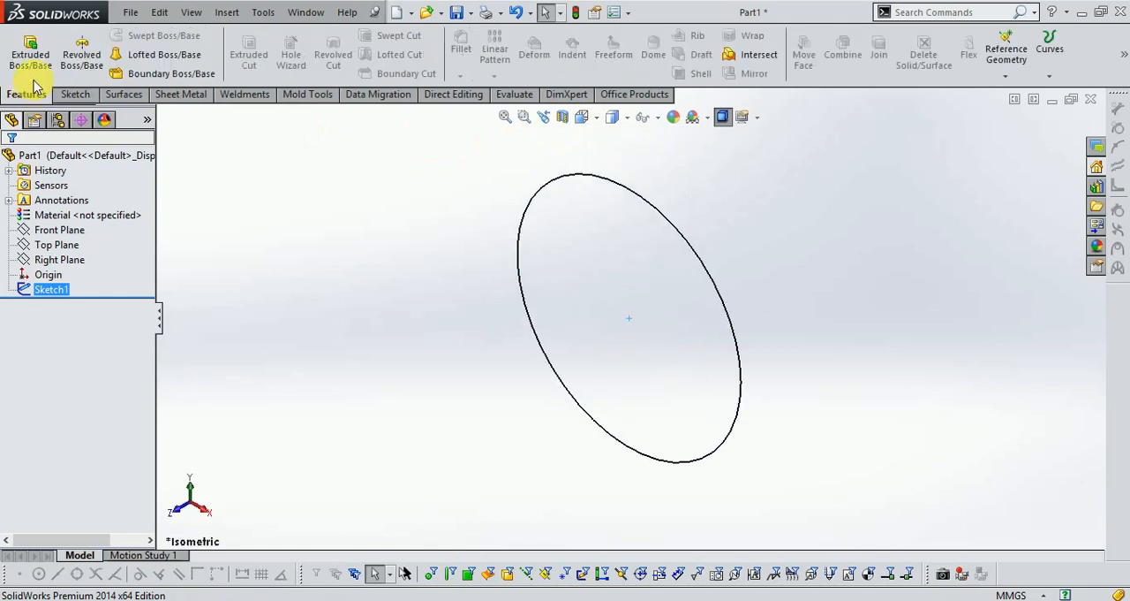
click(31, 54)
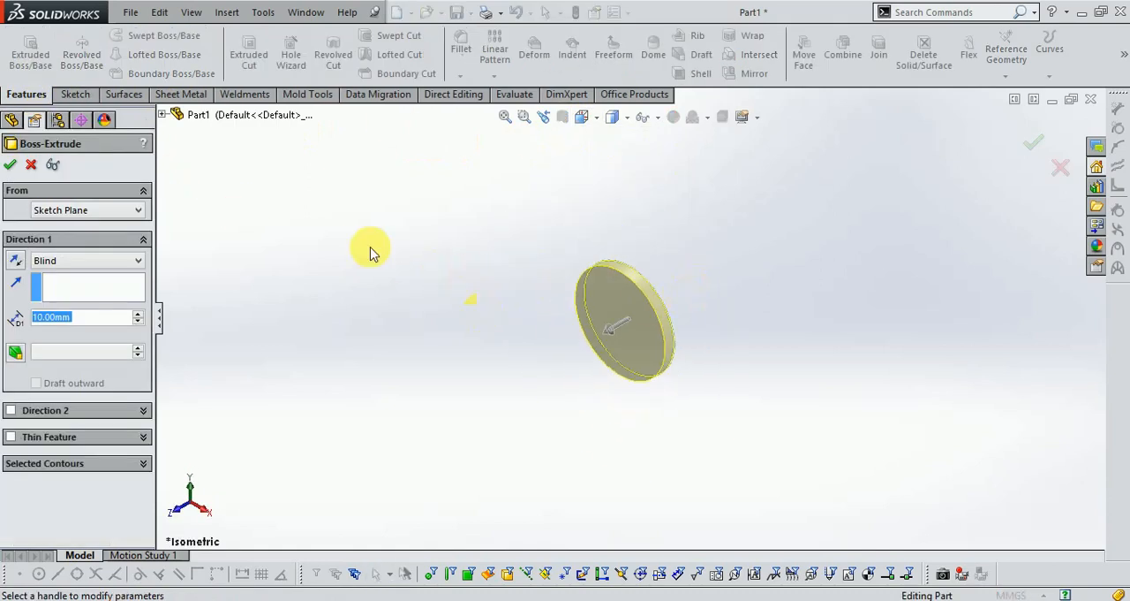
text(200.0)
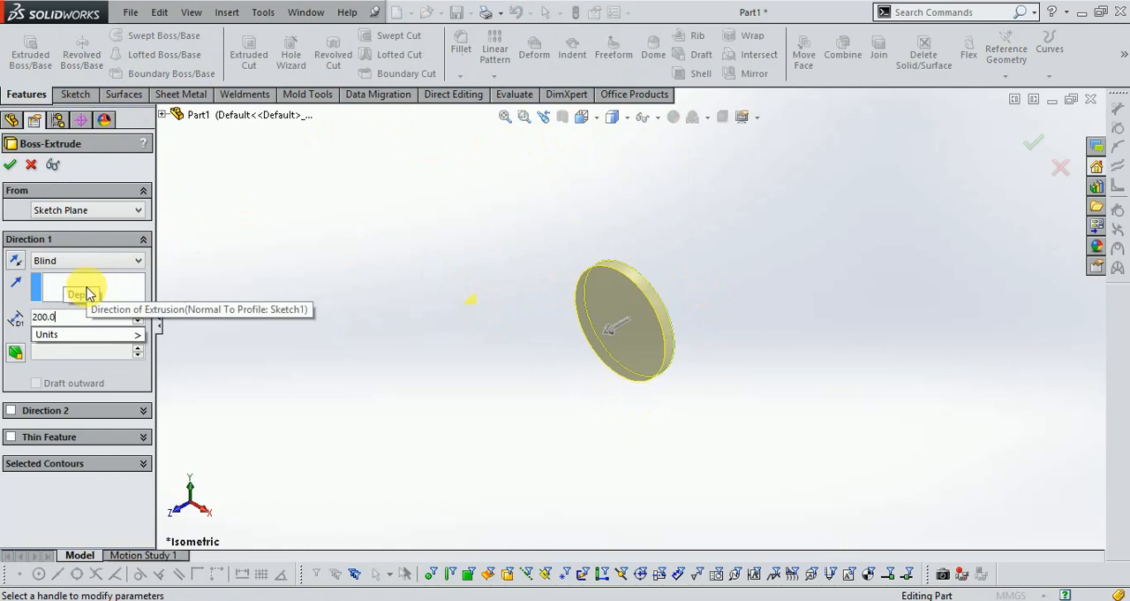
key(Left)
text(0)
key(Return)
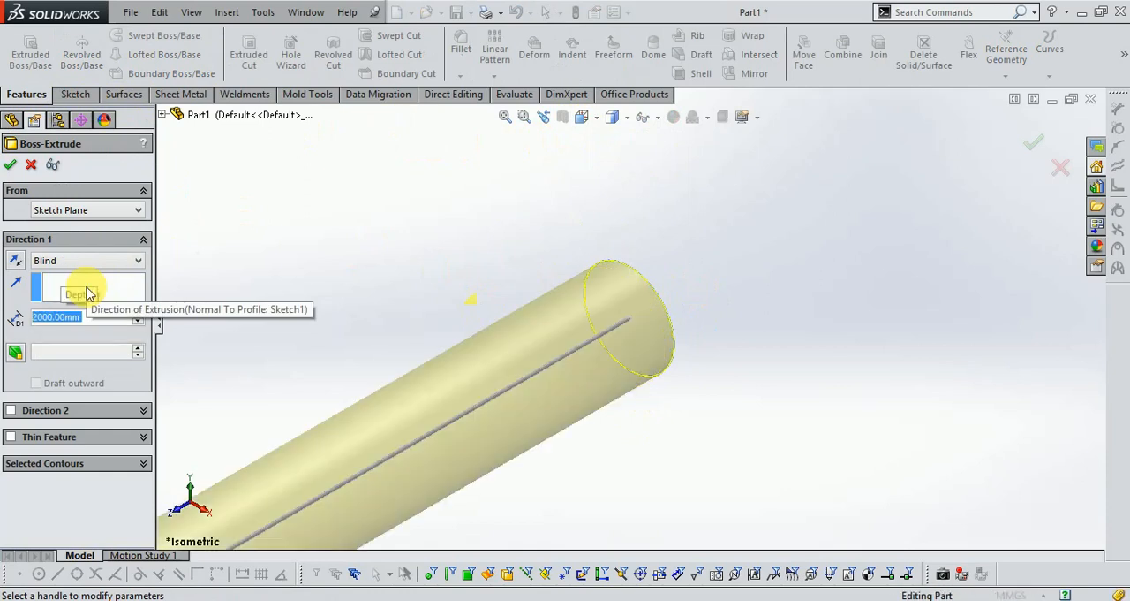
click(81, 259)
click(53, 325)
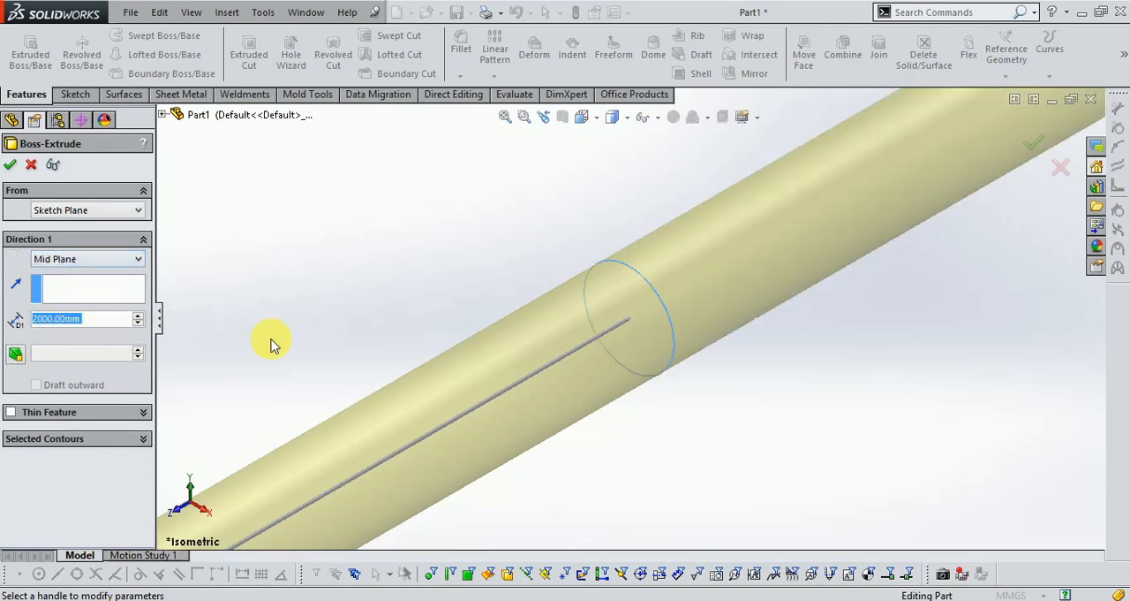
scroll(616, 321, up, 2)
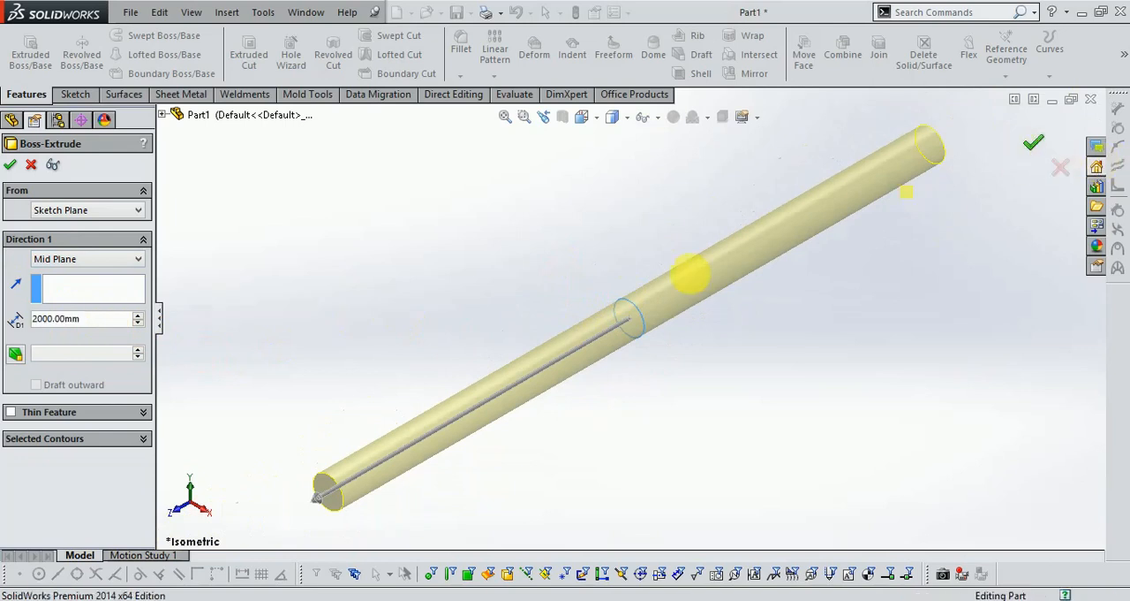
click(1026, 152)
- Sketch a circle about 77 mm in diameter on the shaft's near end face, centred on the origin
middle_drag(454, 328, 464, 305)
scroll(425, 433, down, 3)
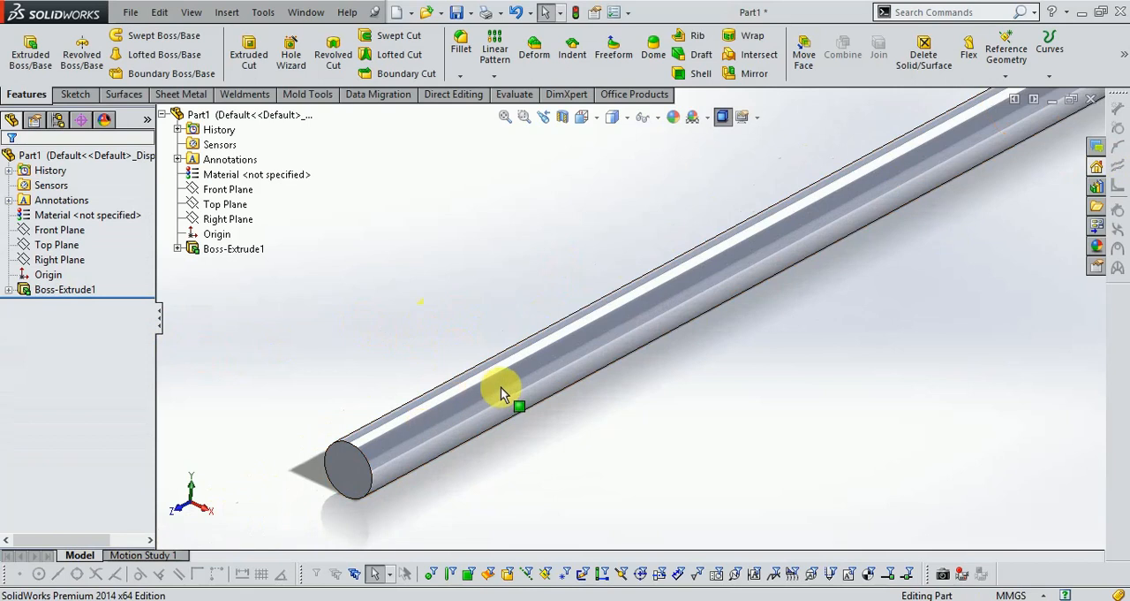
click(76, 95)
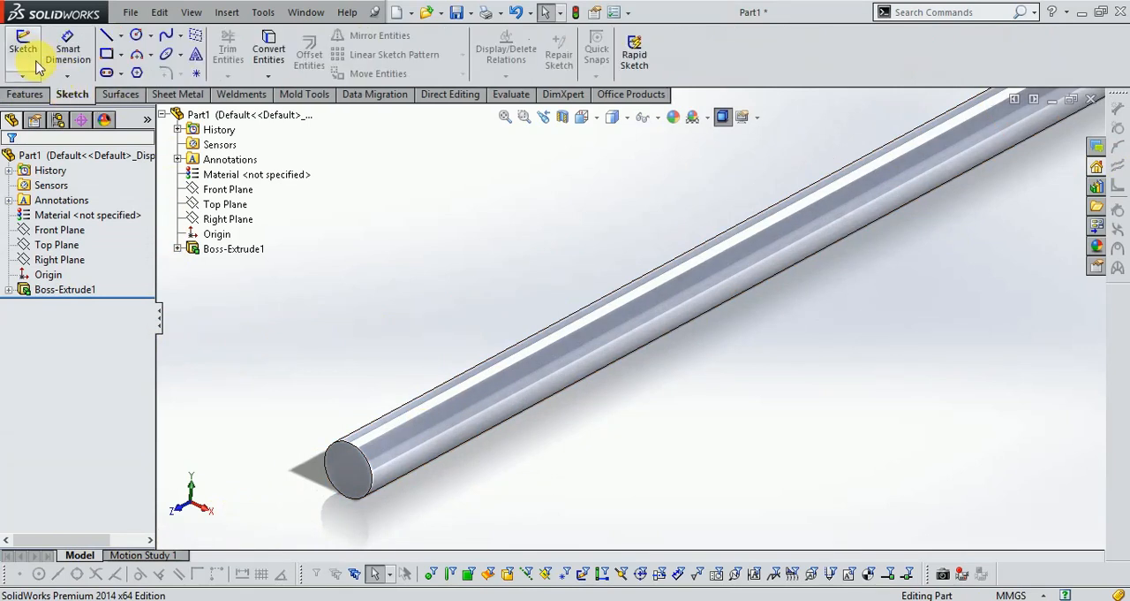
click(22, 46)
click(340, 474)
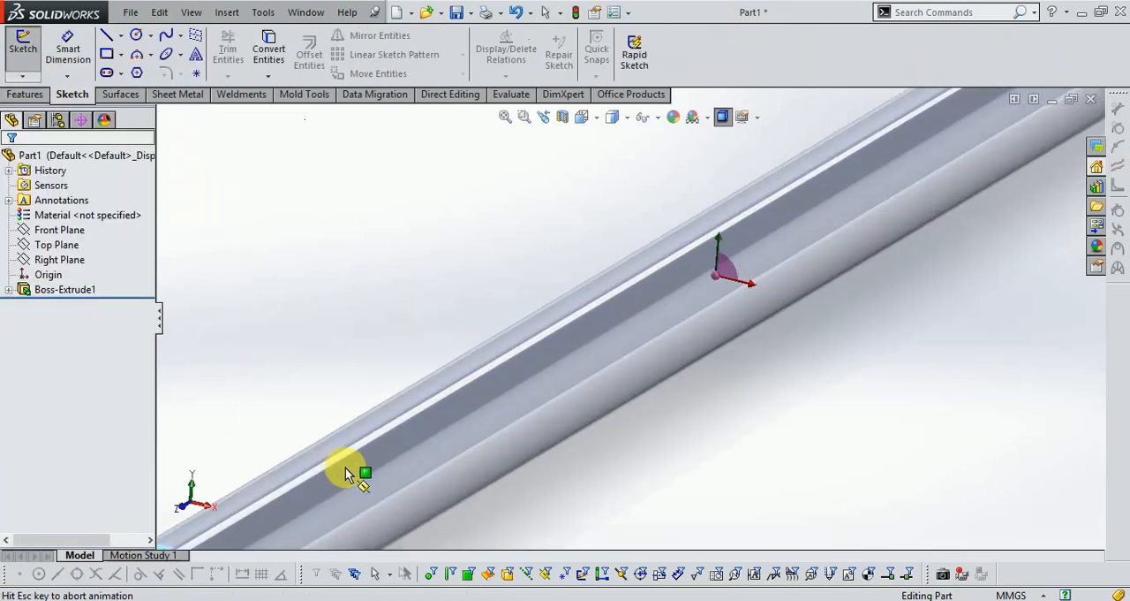
click(137, 36)
click(629, 318)
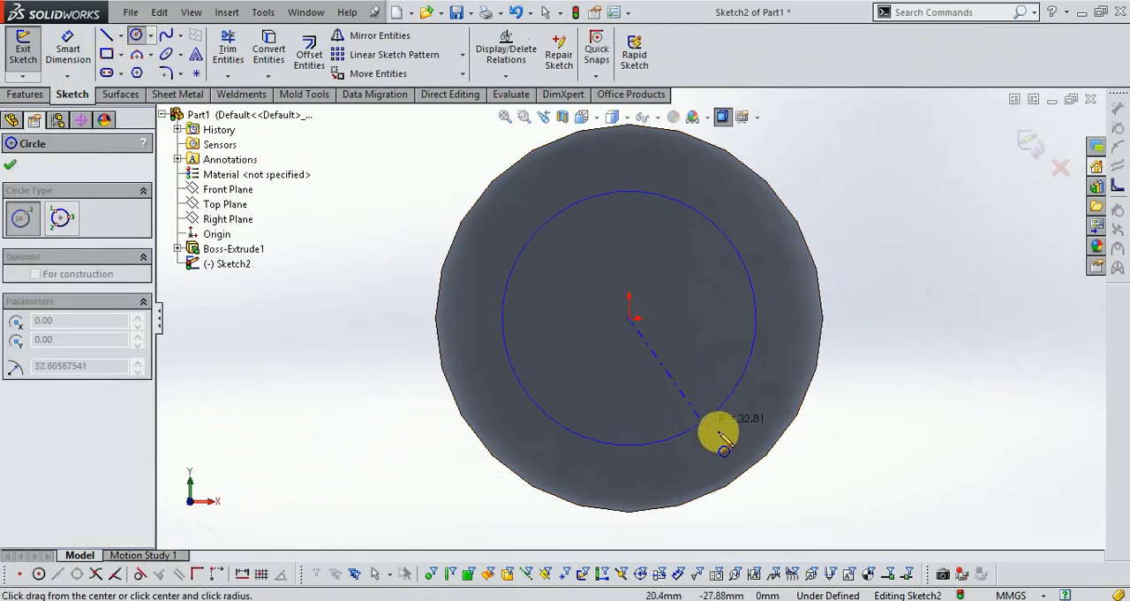
click(716, 439)
- Dimension the end-face circle's diameter to 70 mm and close the sketch
click(61, 46)
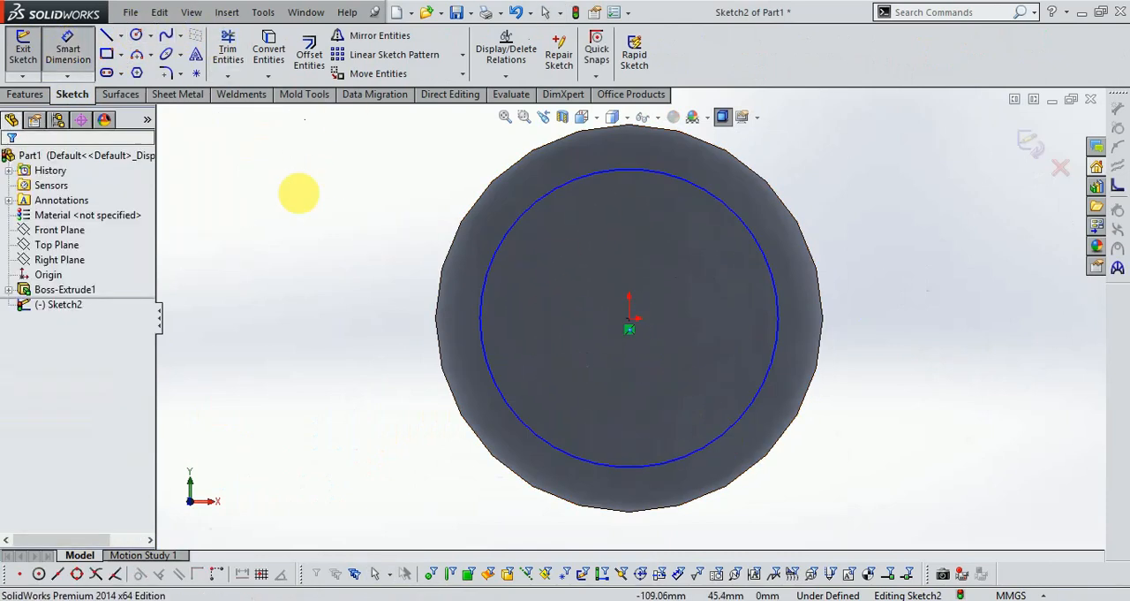
click(597, 172)
click(614, 258)
text(70.0)
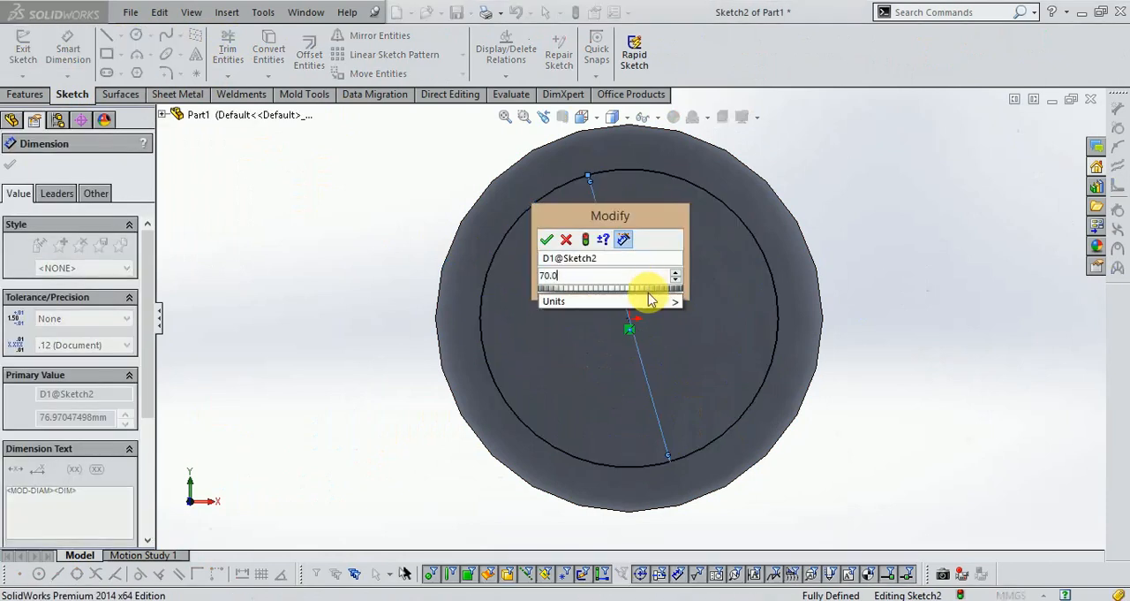
key(Return)
scroll(870, 281, up, 5)
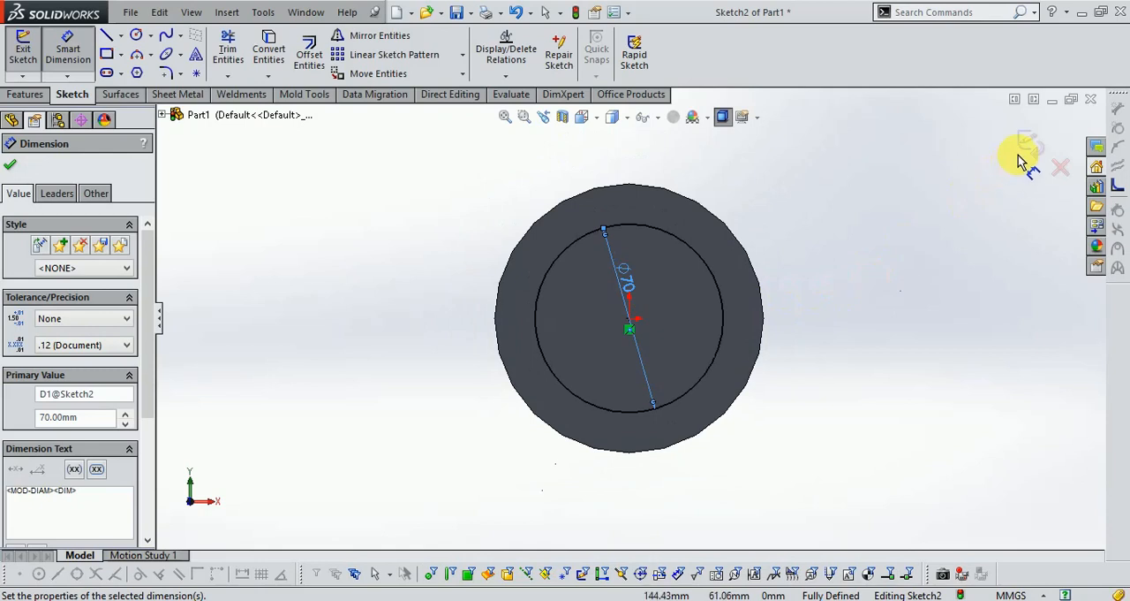
click(860, 300)
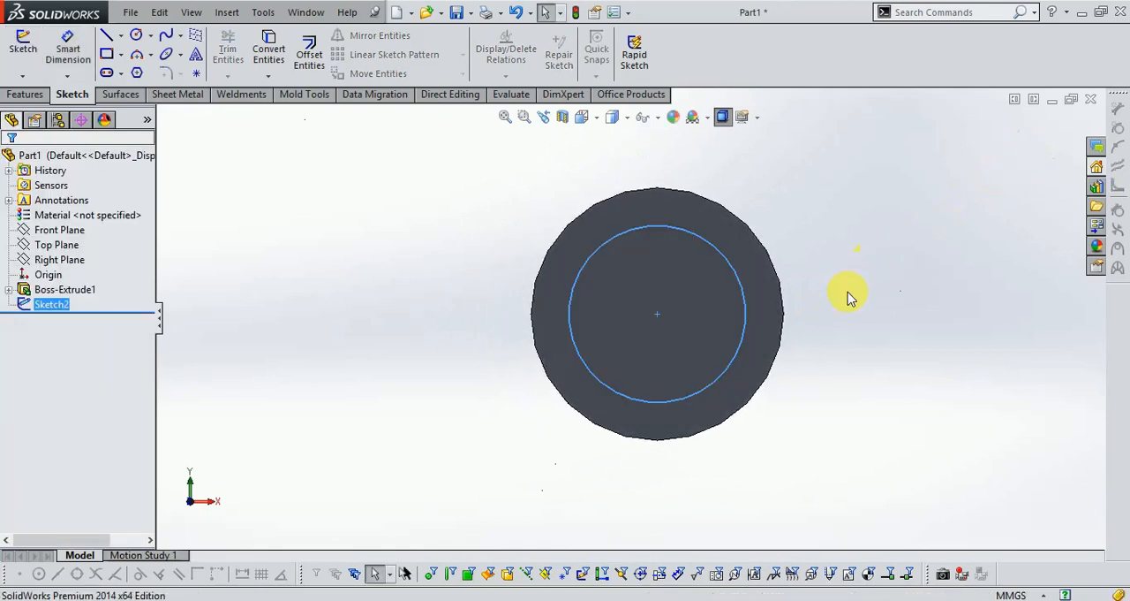
- Cut-extrude the end-face circle 150 mm deep with the cut side flipped, forming a stepped shaft end
middle_drag(848, 293, 800, 331)
scroll(782, 329, up, 6)
scroll(255, 398, down, 4)
click(11, 97)
click(251, 50)
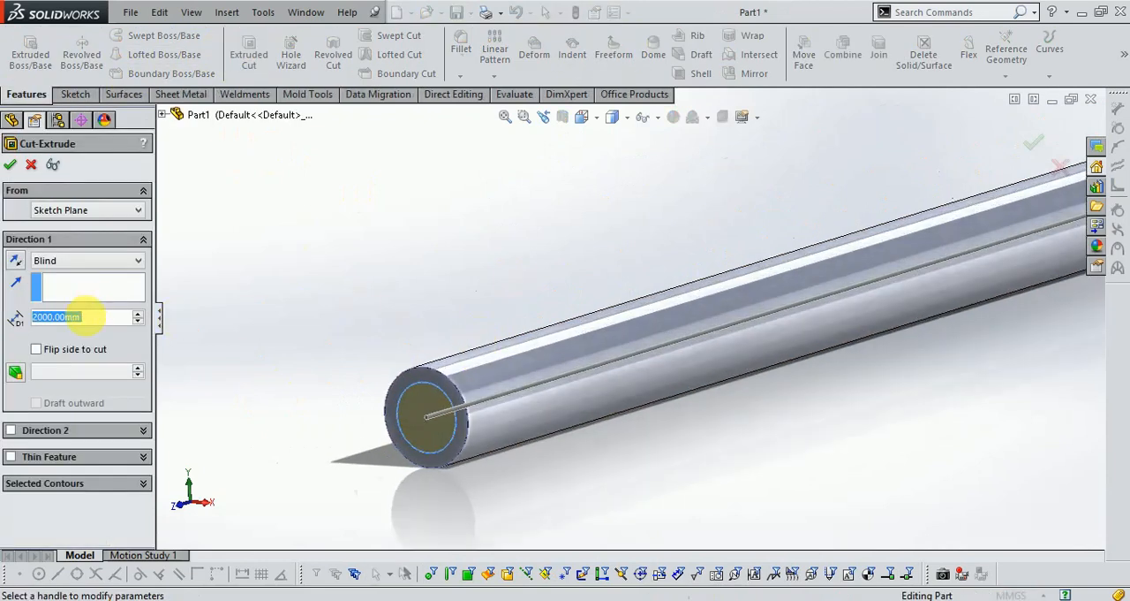
text(150)
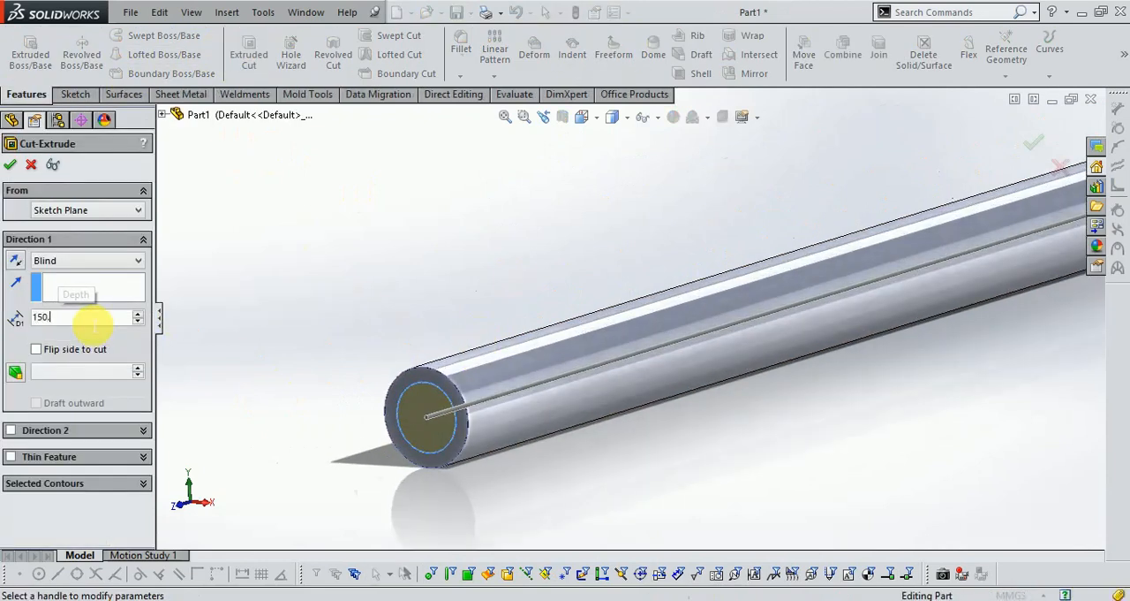
key(Return)
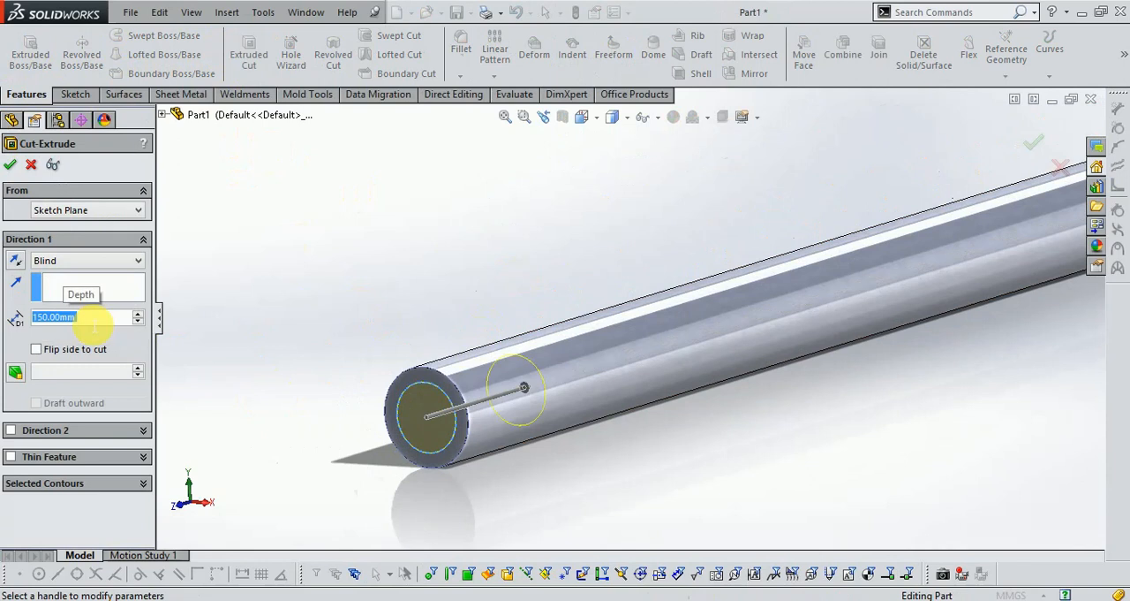
click(35, 350)
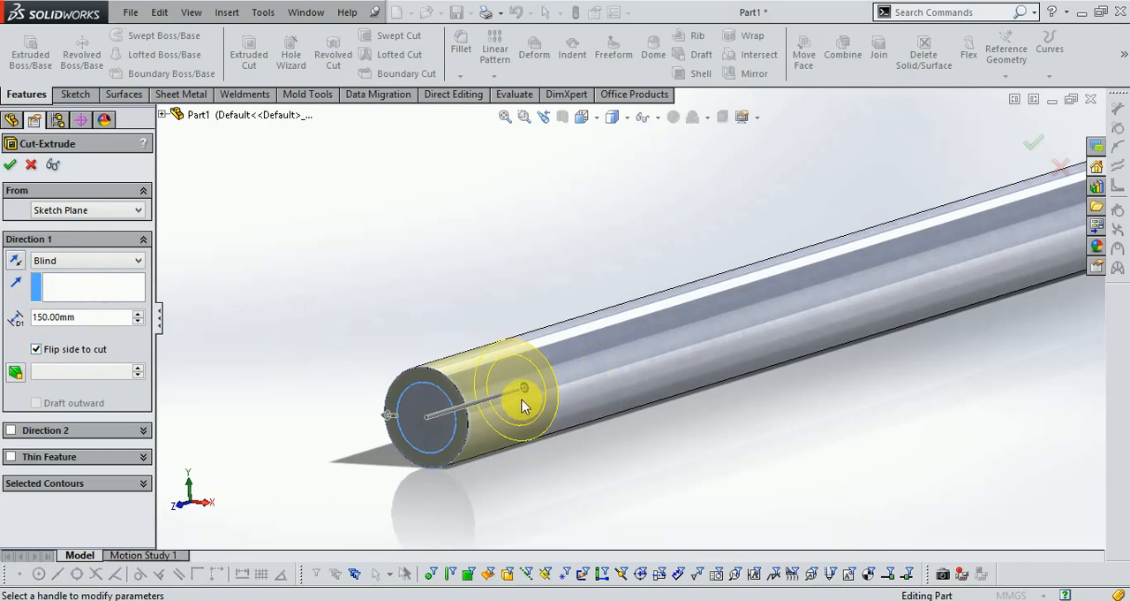
click(9, 166)
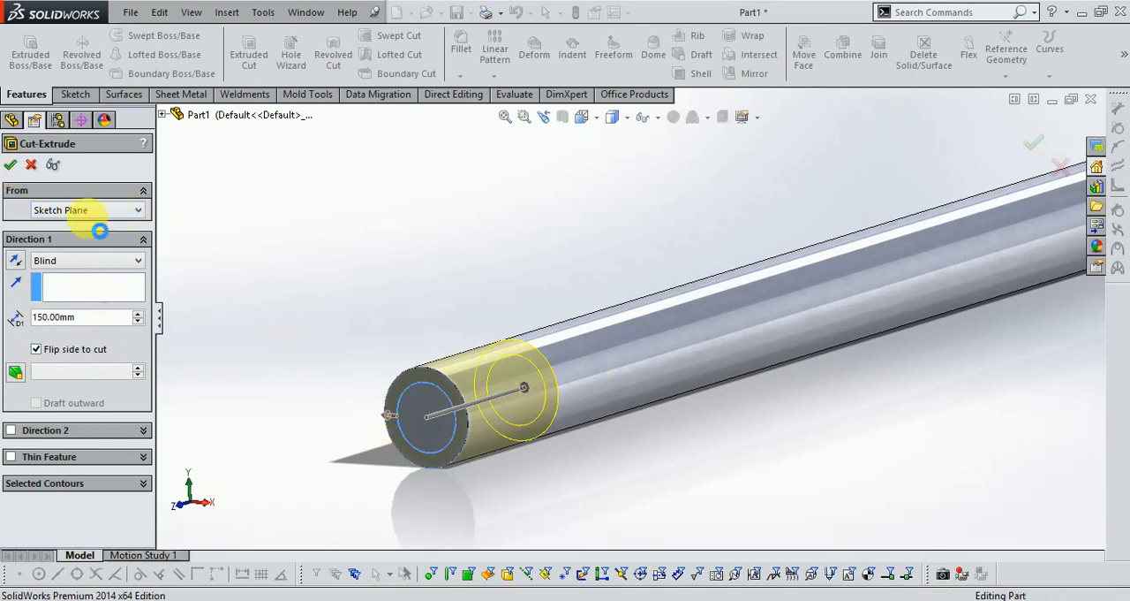
- Mirror the stepped end cut about the Front Plane to the shaft's other end
scroll(315, 391, up, 4)
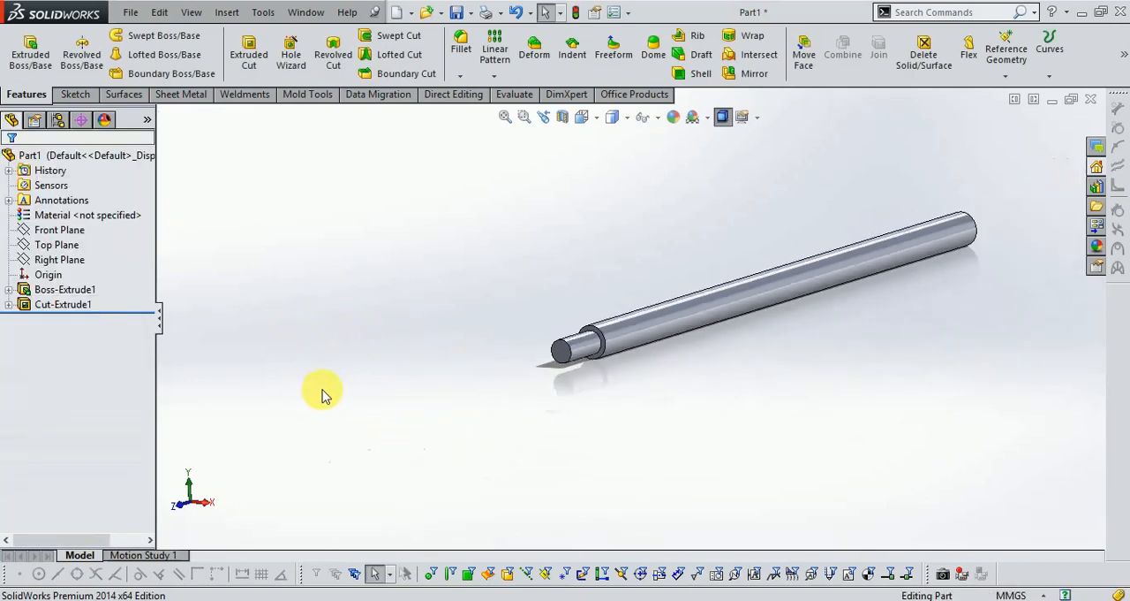
scroll(973, 248, down, 1)
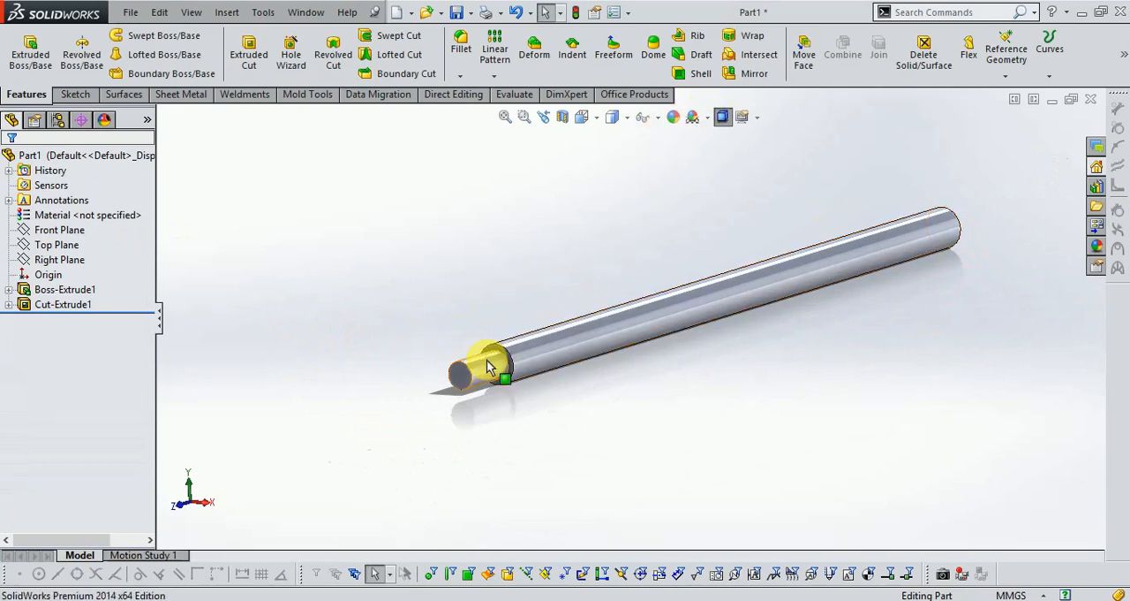
click(63, 304)
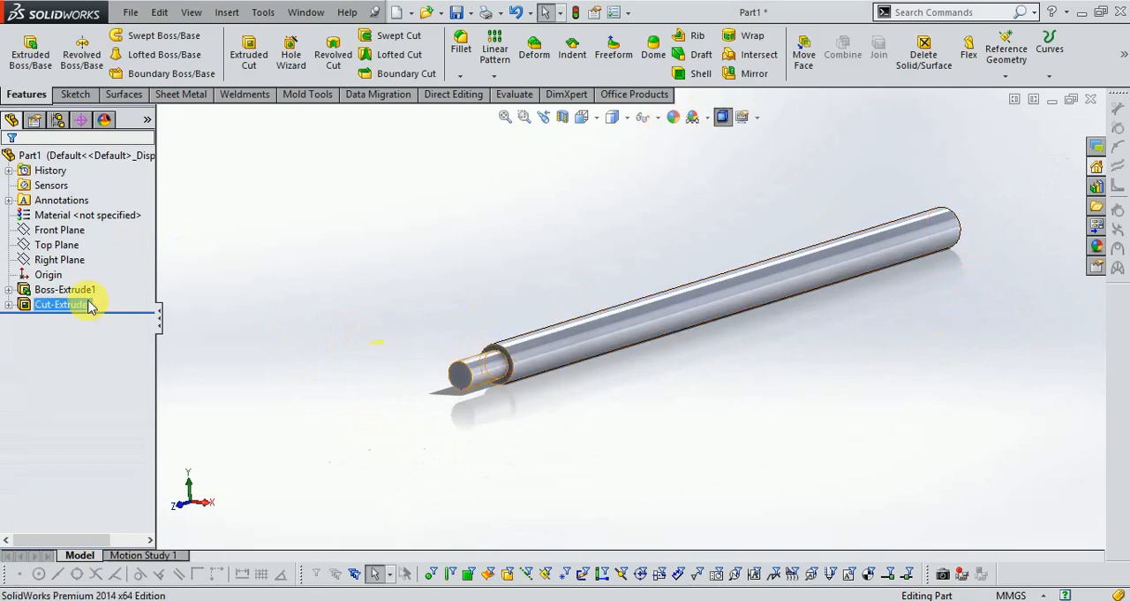
click(755, 74)
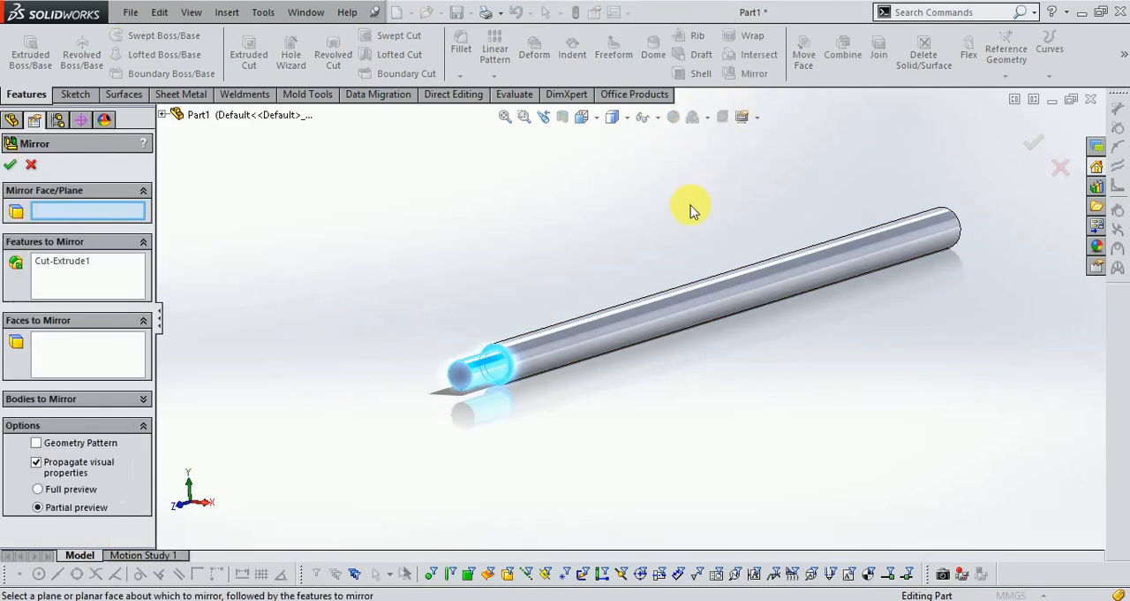
click(163, 114)
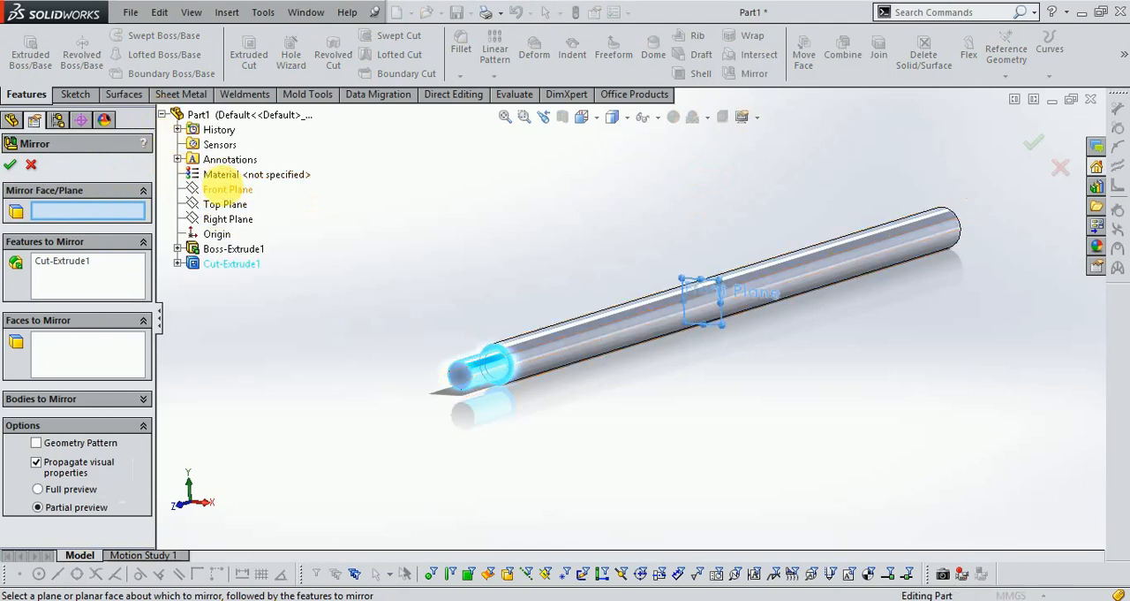
click(227, 189)
click(1034, 142)
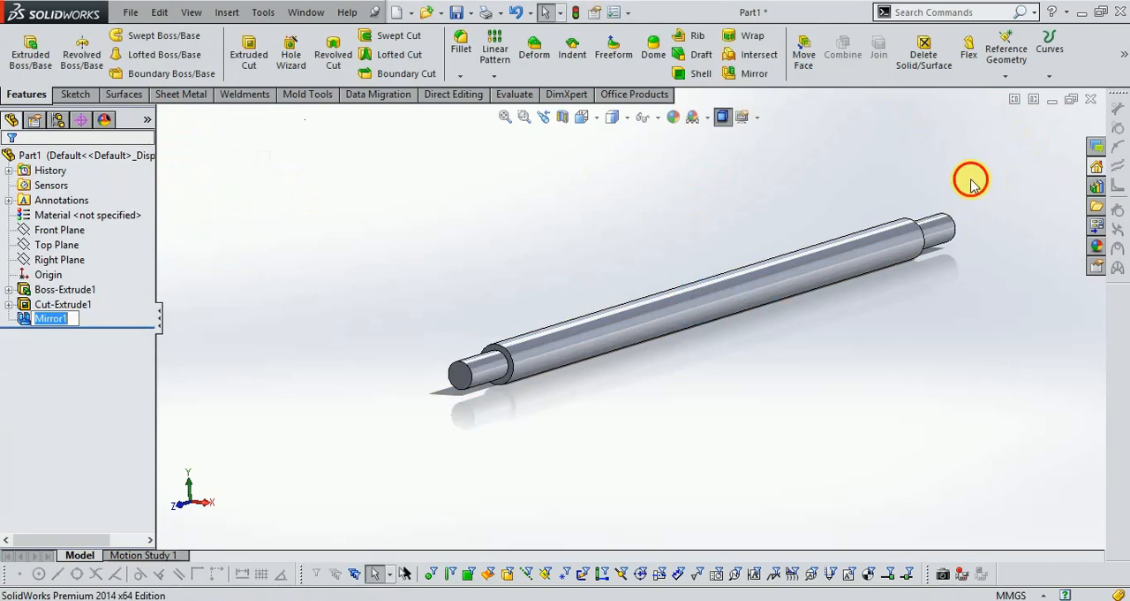
- Start a chamfer on the outer edge of the shaft's near end with a 5 mm distance at 45 degrees
scroll(542, 300, down, 2)
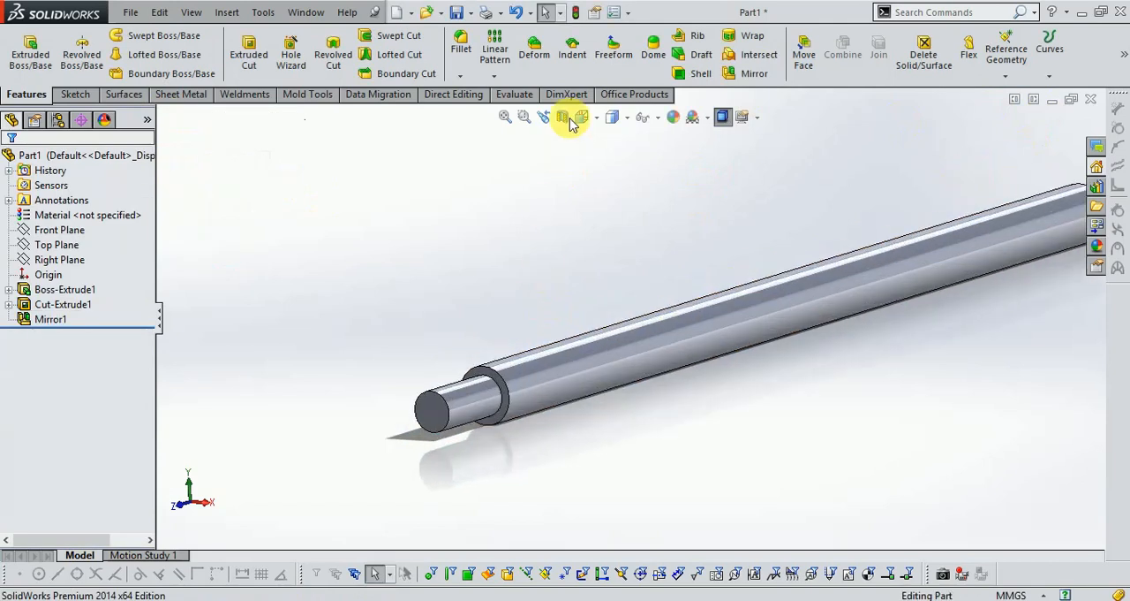
click(462, 77)
click(495, 109)
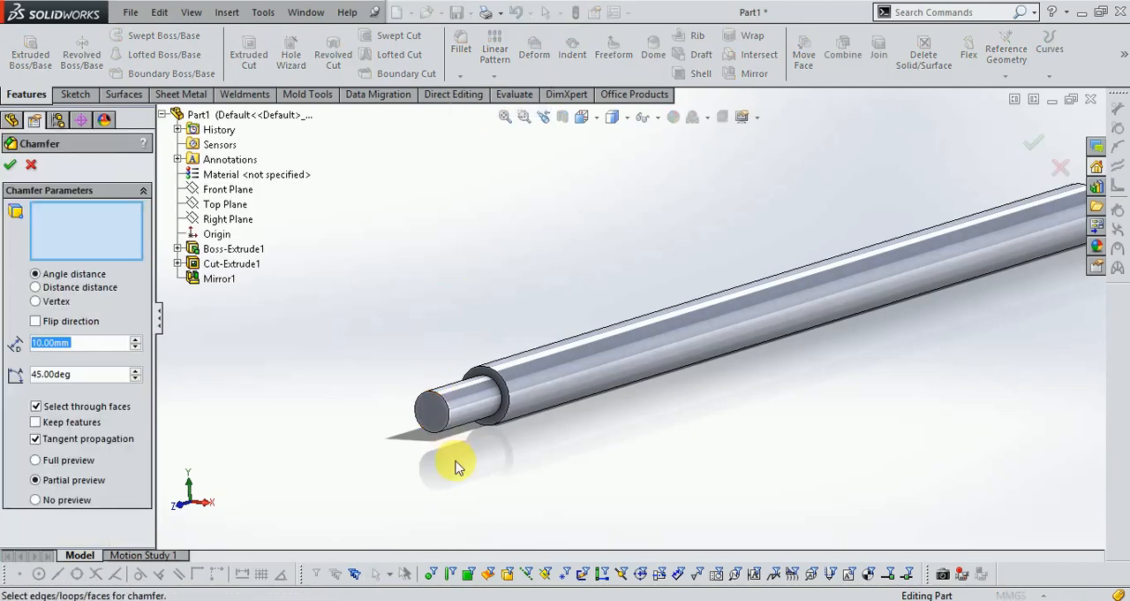
scroll(454, 379, down, 3)
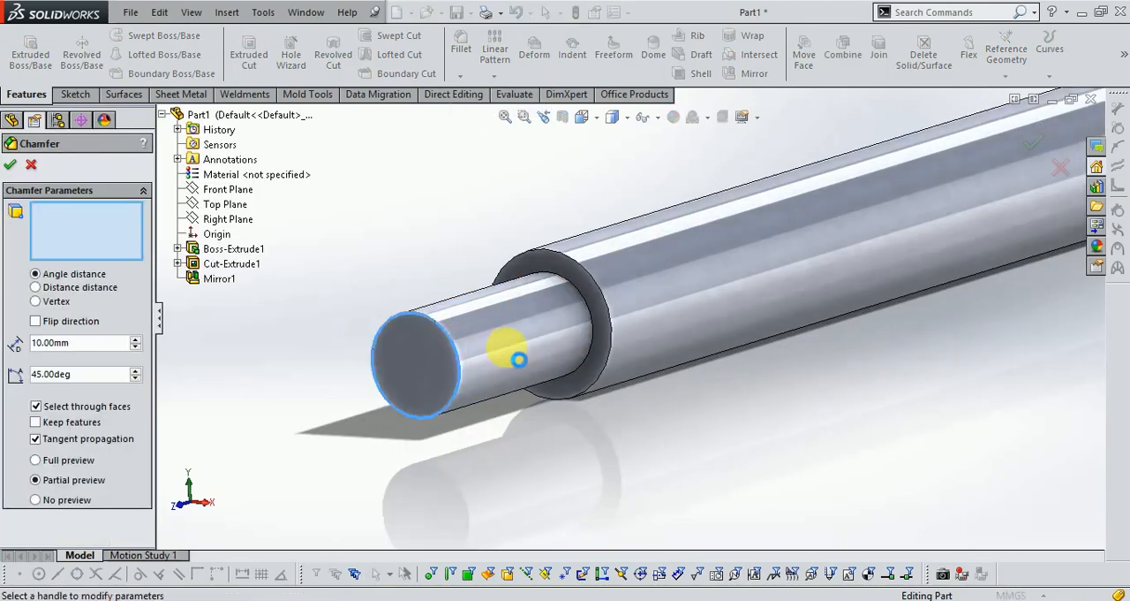
click(504, 343)
scroll(379, 332, down, 2)
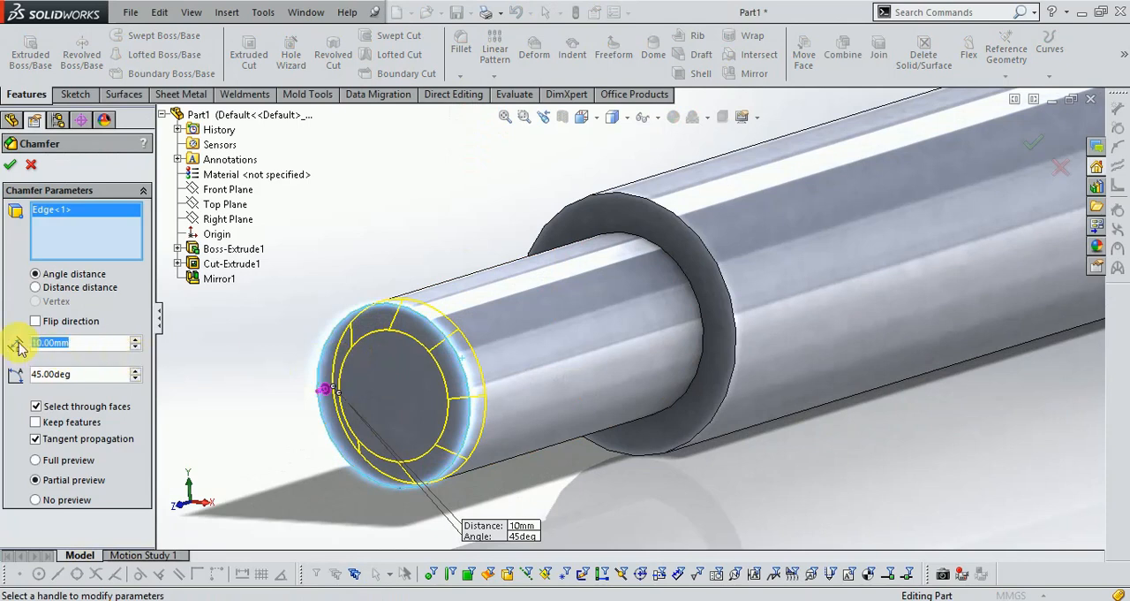
text(5)
key(Return)
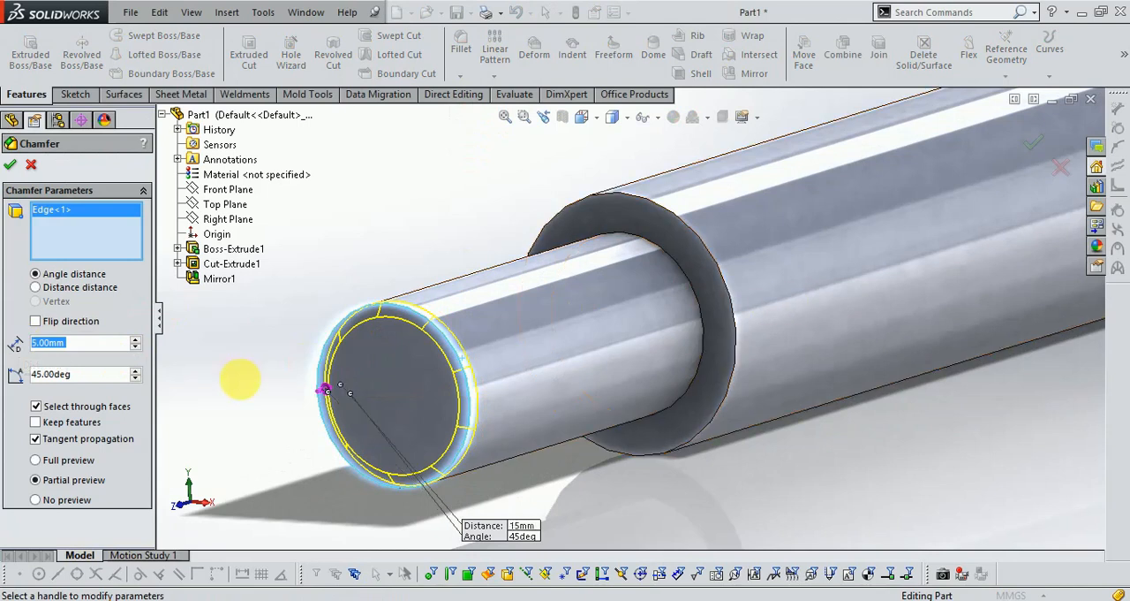
drag(241, 379, 274, 379)
text(5)
key(Return)
scroll(412, 232, down, 3)
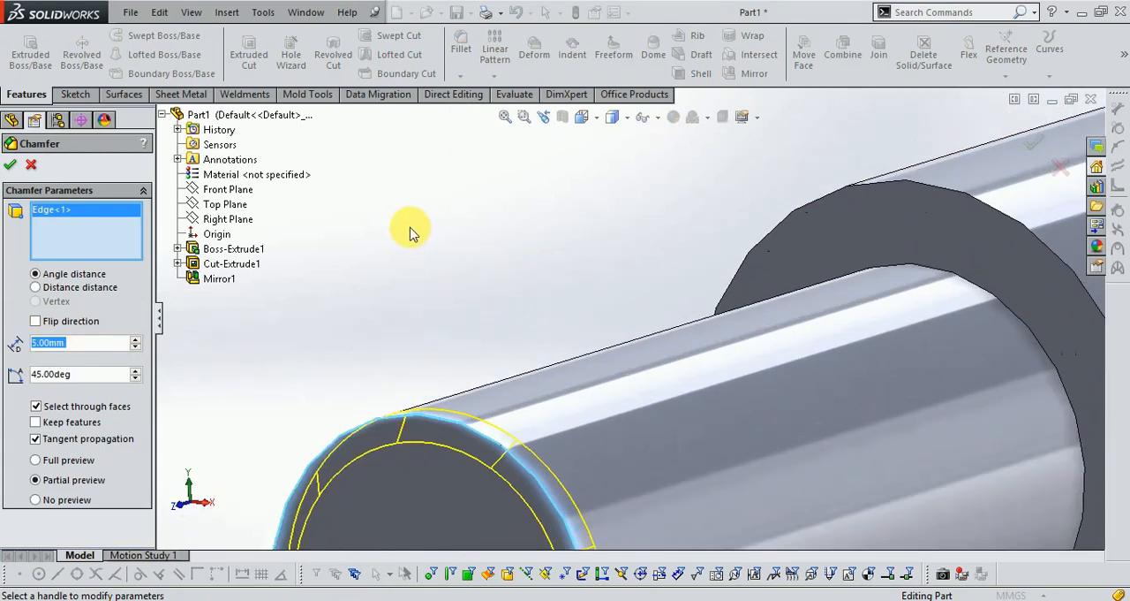
- Add the outer edge of the shaft's far end to the chamfer and apply it
scroll(406, 240, up, 11)
scroll(972, 265, down, 5)
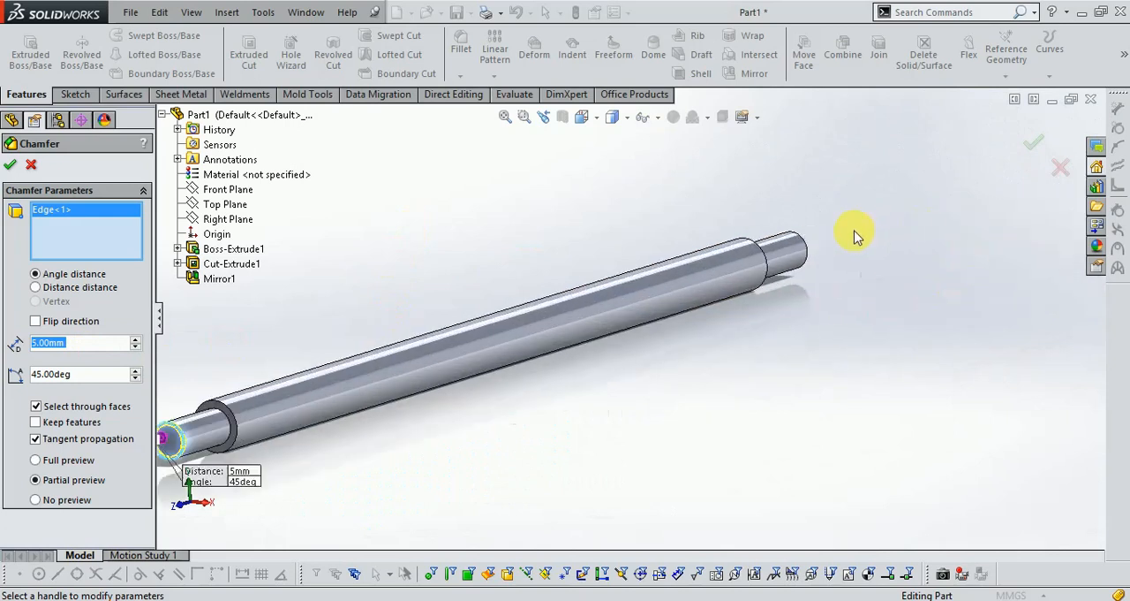
click(616, 327)
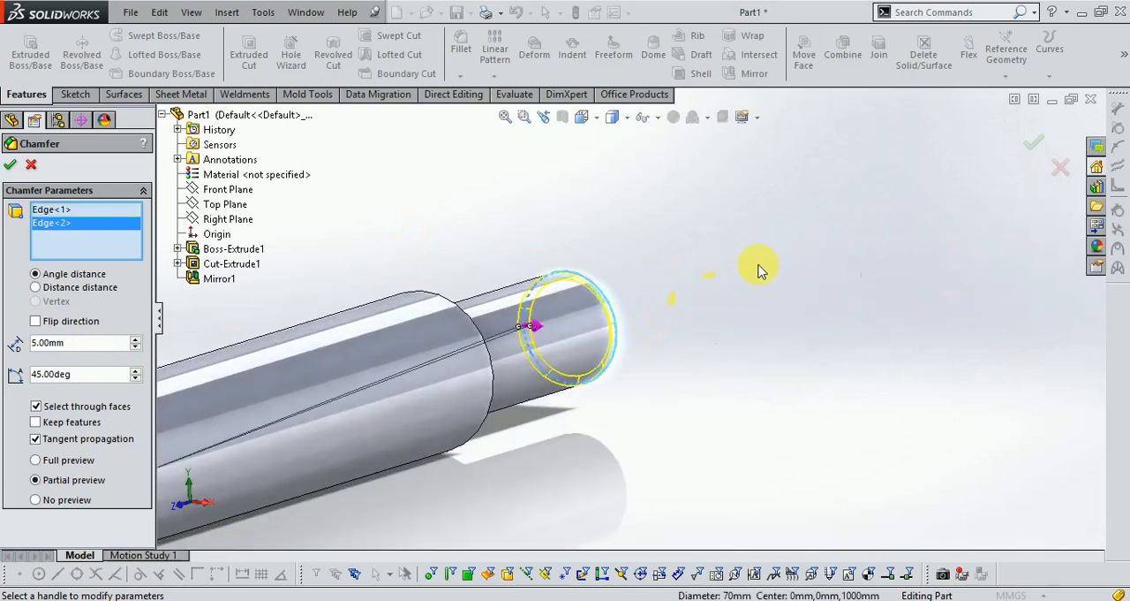
scroll(880, 240, up, 3)
click(1034, 142)
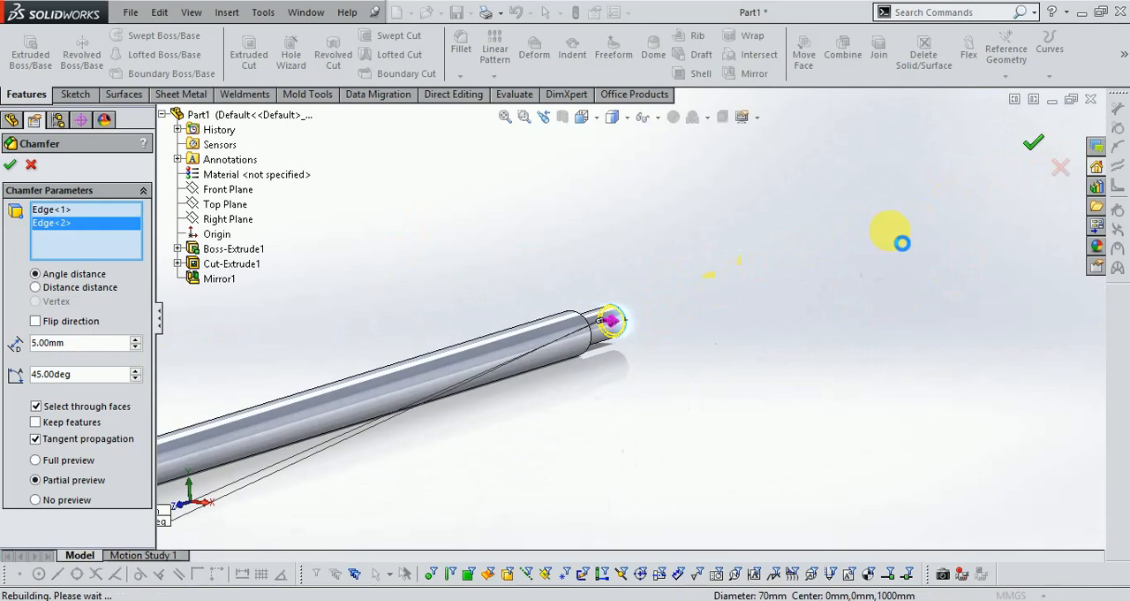
- Start a second chamfer on the outer edges of the 100 mm body's shoulders at both ends of the shaft
scroll(450, 433, up, 3)
scroll(379, 371, down, 6)
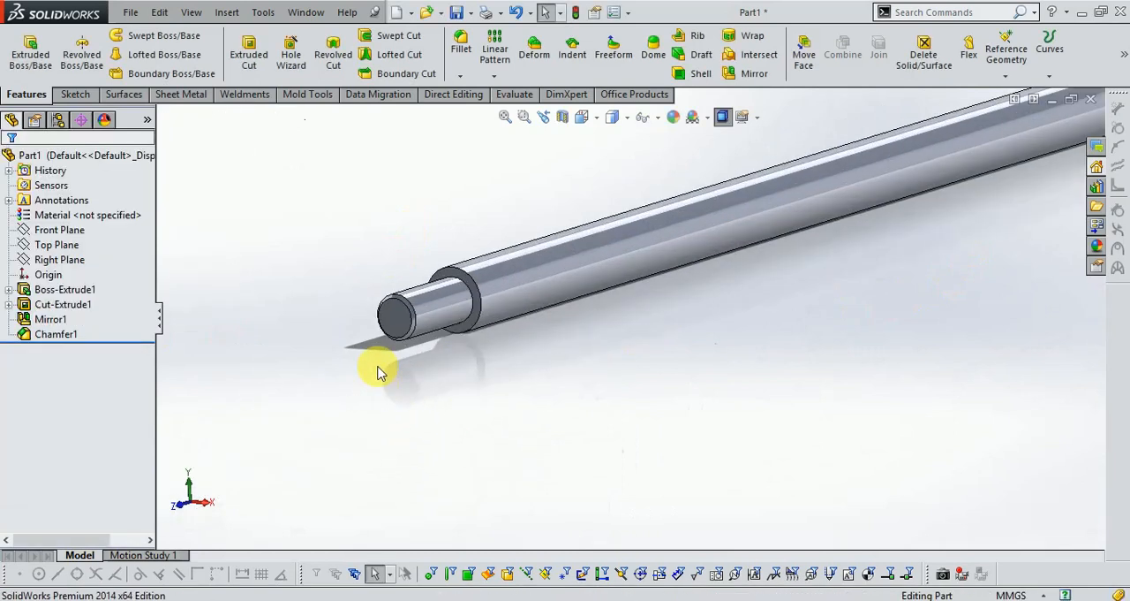
scroll(451, 285, down, 2)
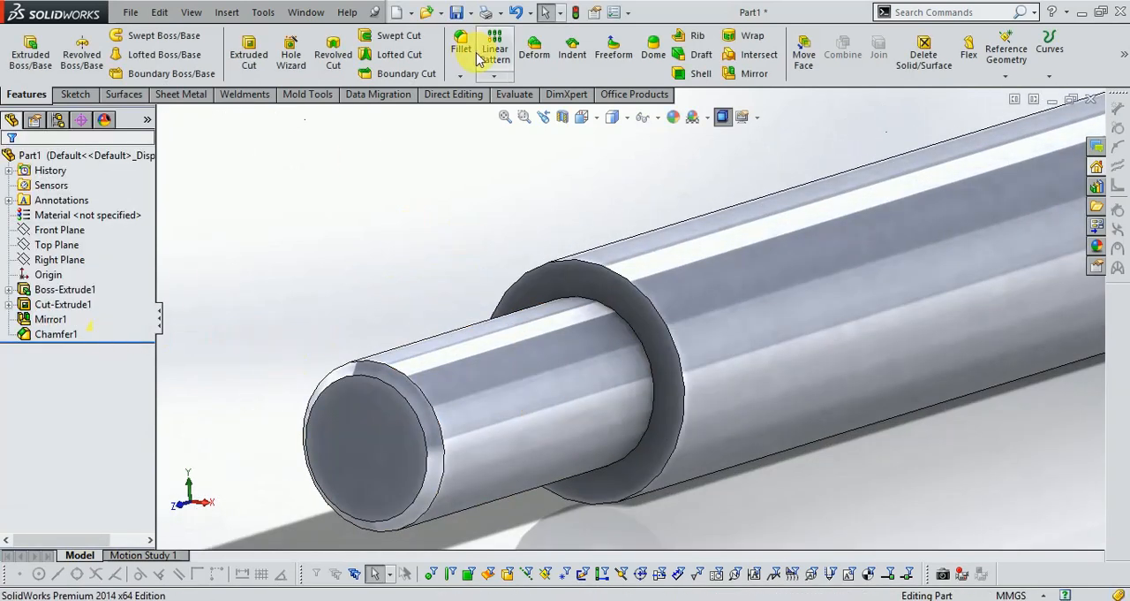
click(461, 75)
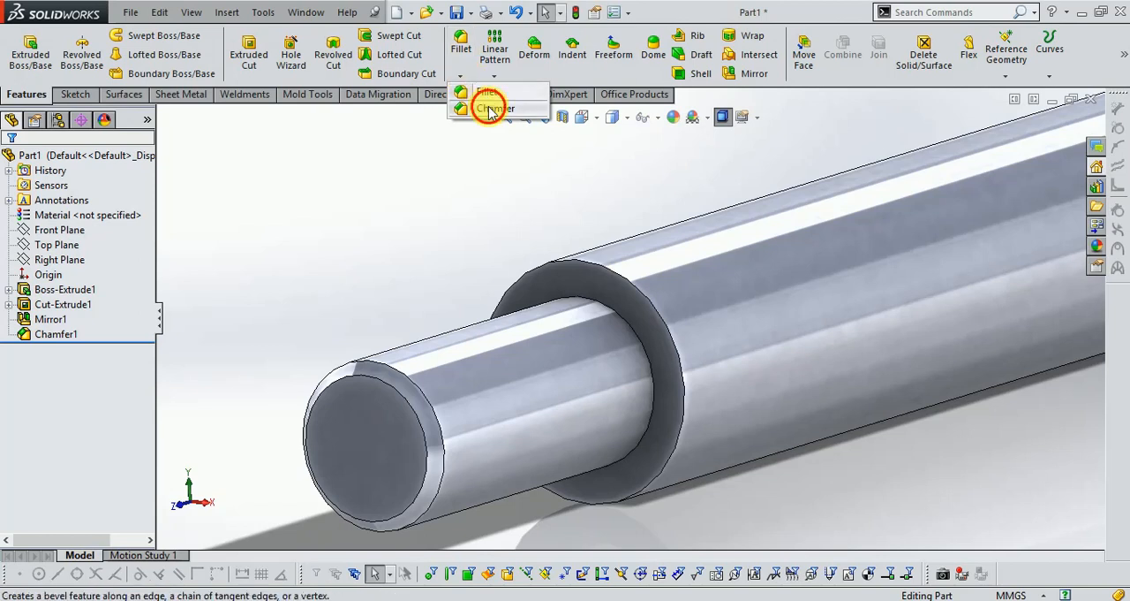
click(495, 107)
click(513, 283)
scroll(380, 309, up, 9)
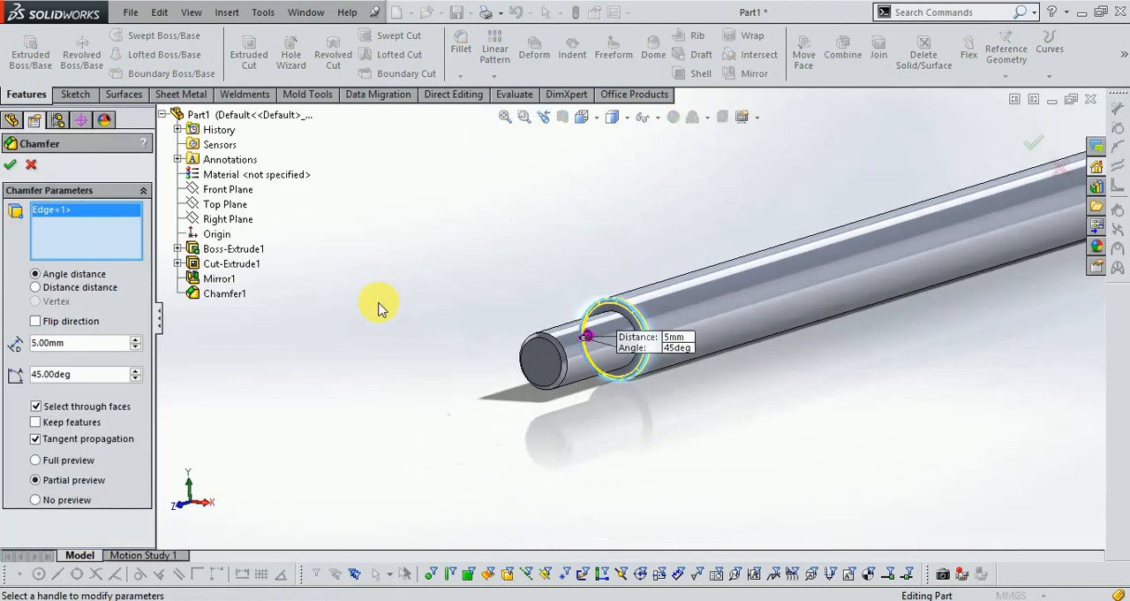
scroll(994, 214, down, 7)
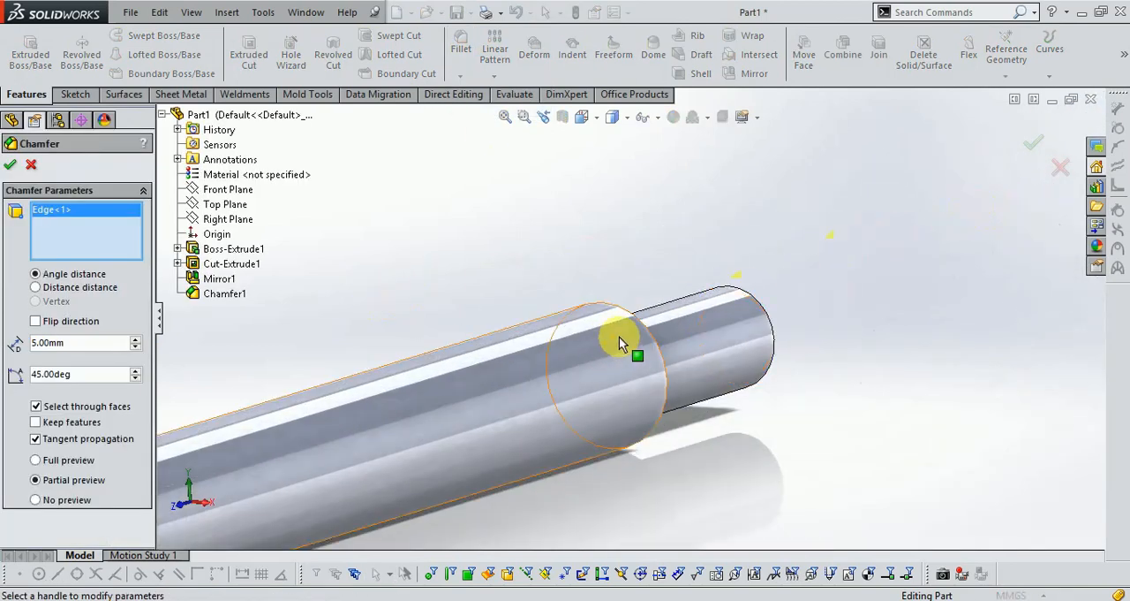
click(638, 320)
scroll(820, 303, up, 3)
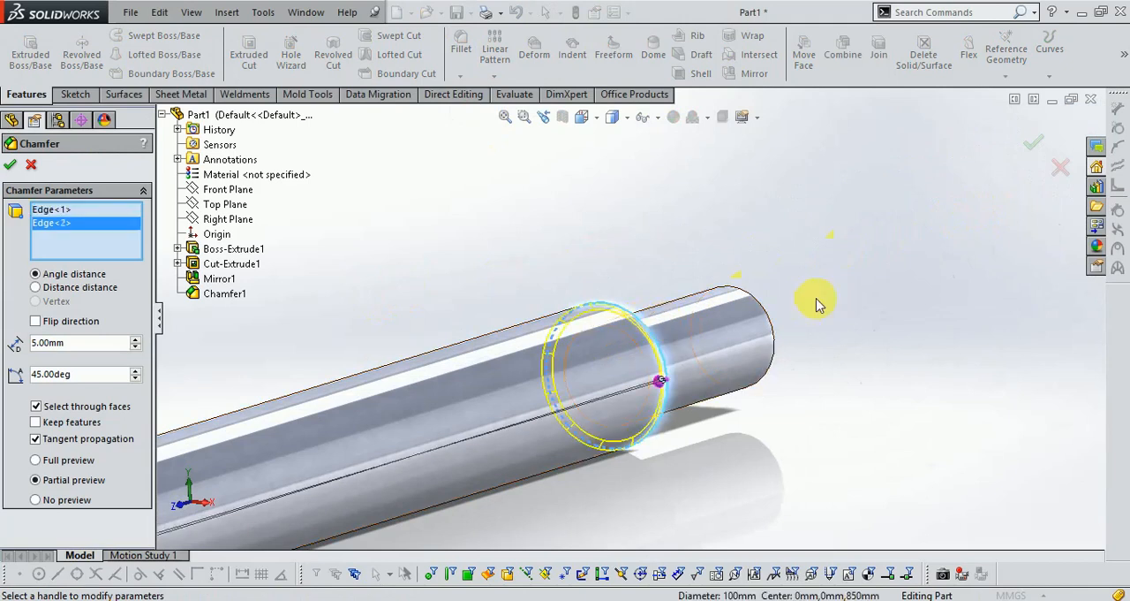
- Set the shoulder chamfer's distance to 7 mm and apply it
scroll(917, 241, up, 5)
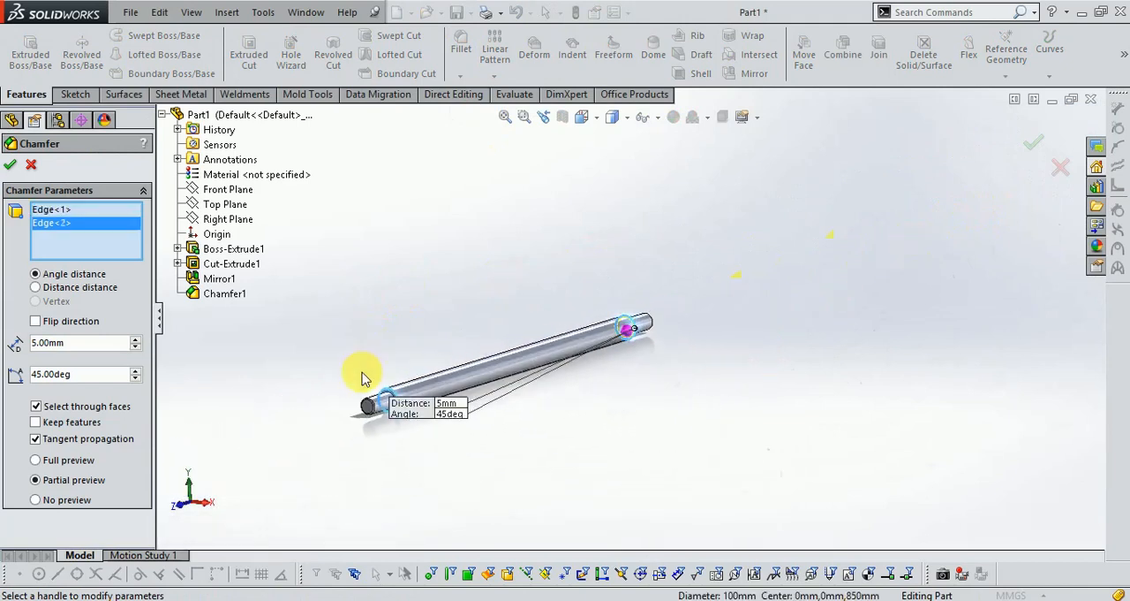
scroll(361, 373, down, 3)
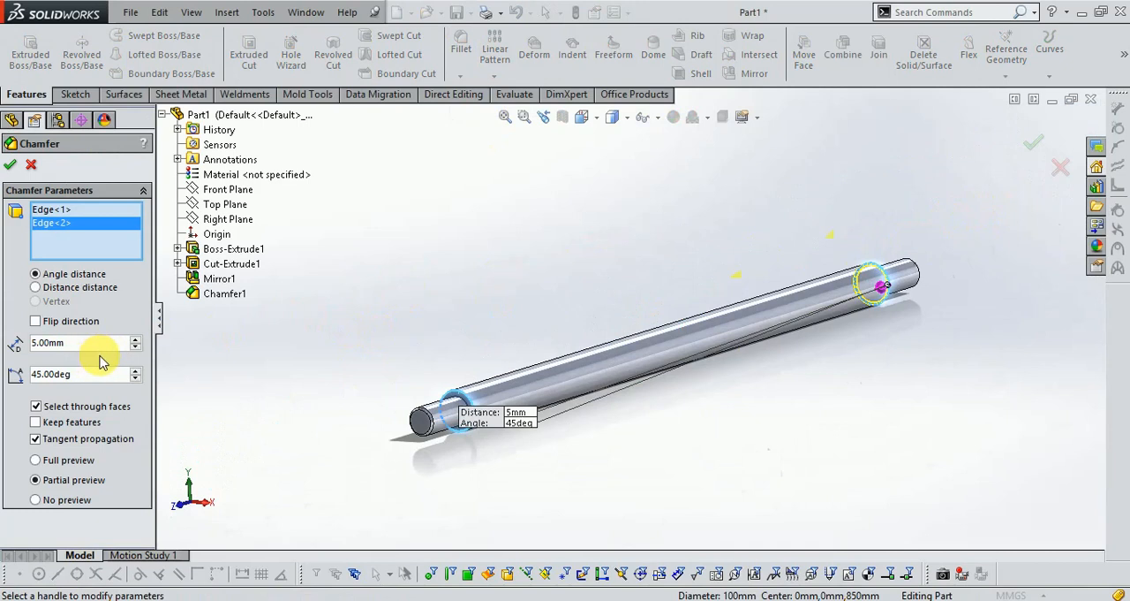
text(7+)
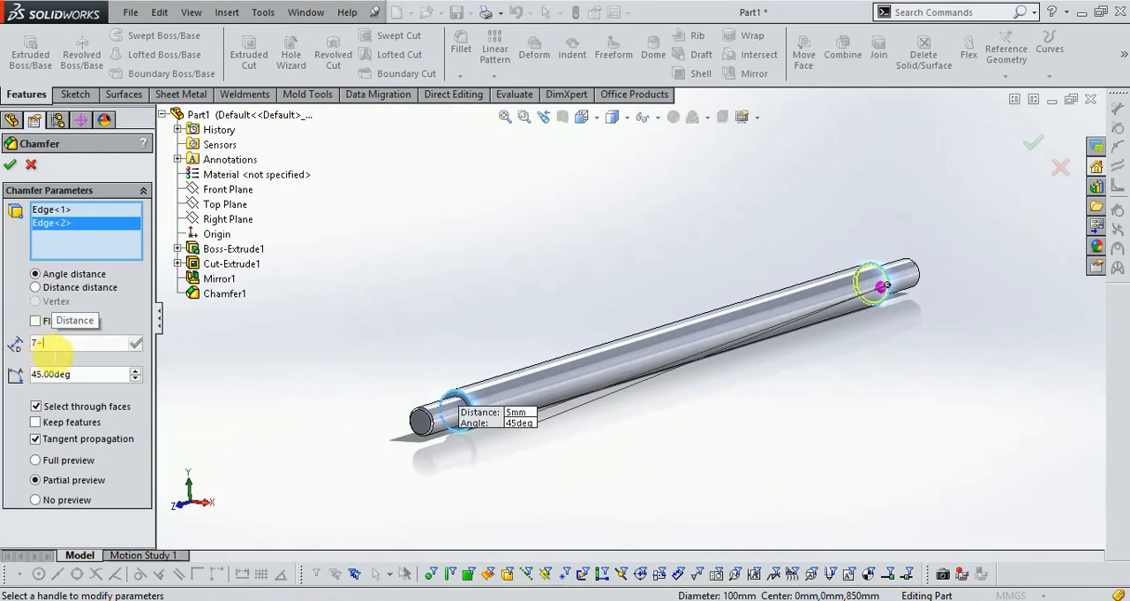
key(Return)
click(11, 169)
- Create a reference plane offset 800 mm (1000-200) from the Front Plane toward the shaft's near end
scroll(546, 353, down, 5)
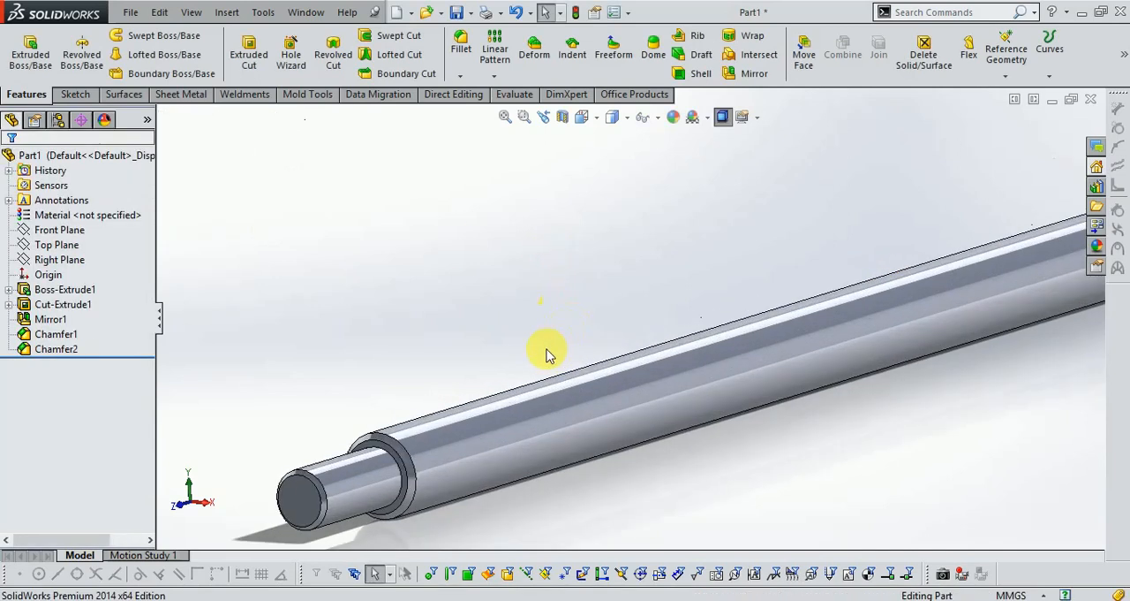
scroll(466, 353, up, 2)
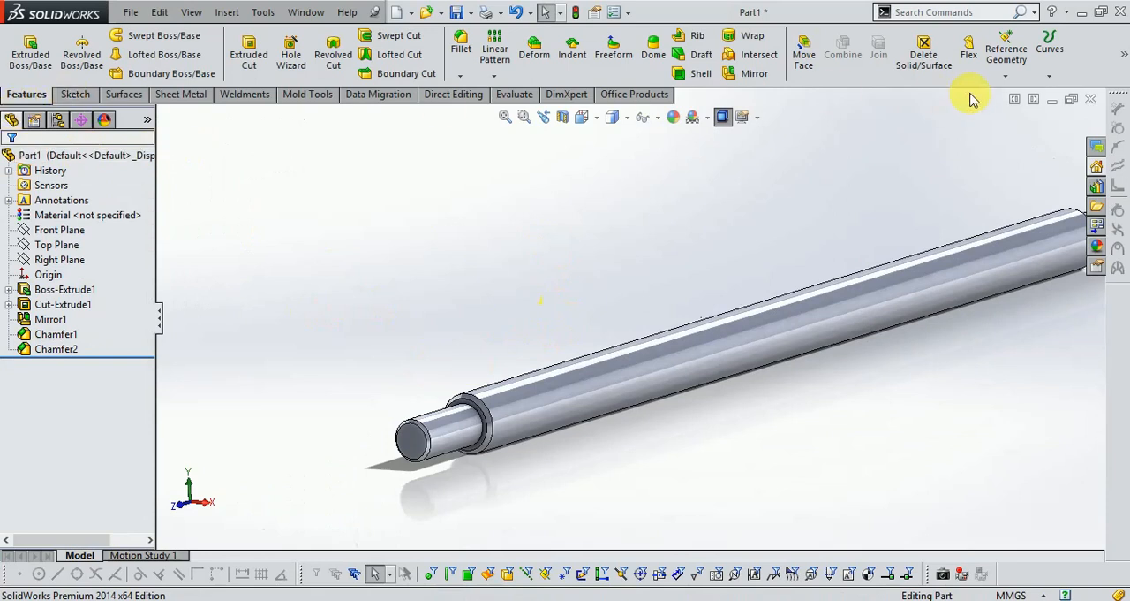
click(1007, 75)
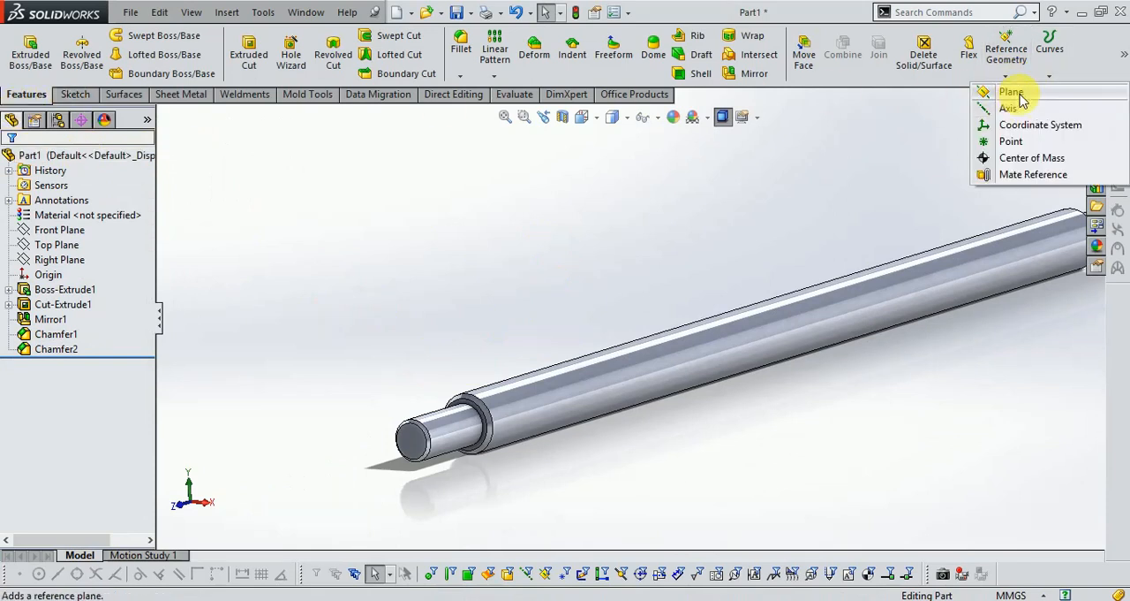
click(1014, 93)
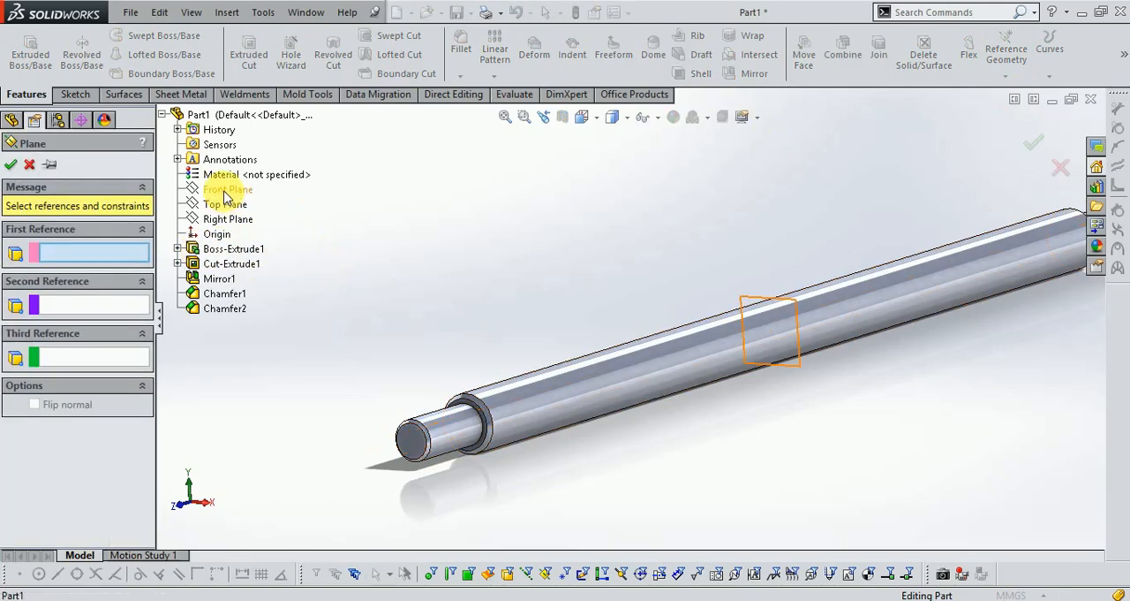
click(226, 192)
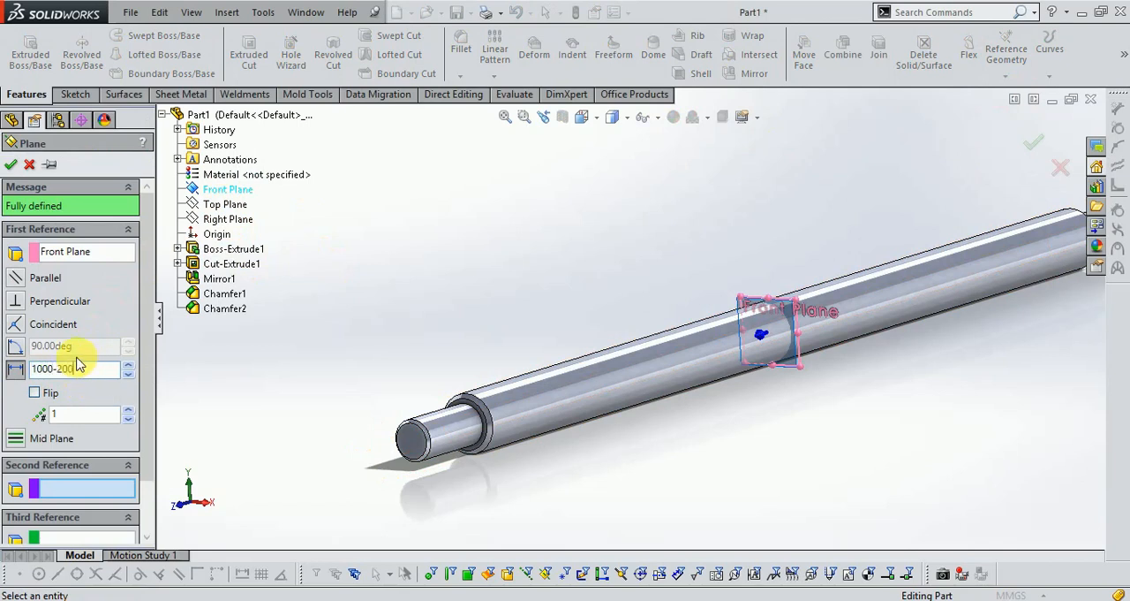
key(Return)
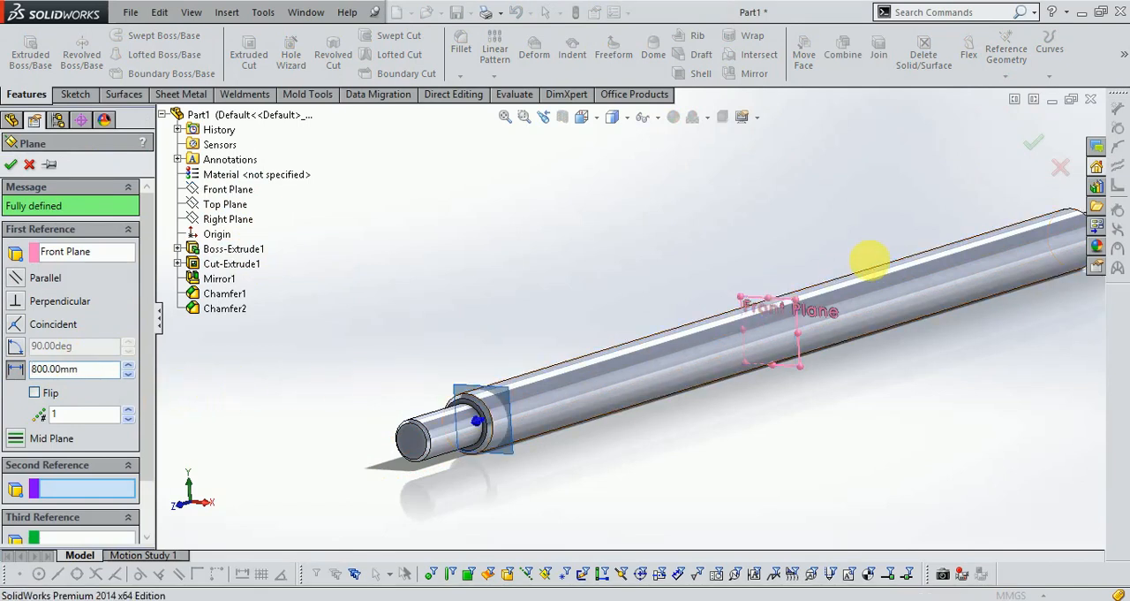
click(1034, 150)
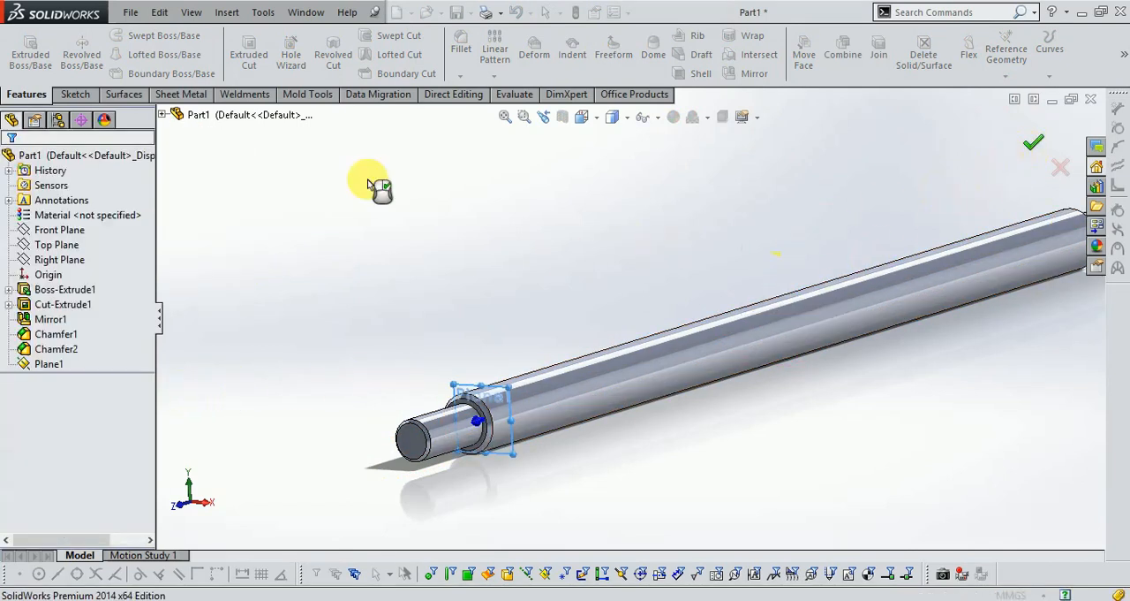
- Sketch a three-point spline on the new plane from the shaft's left quadrant to about 91 mm left of and 59 mm above the origin
click(71, 94)
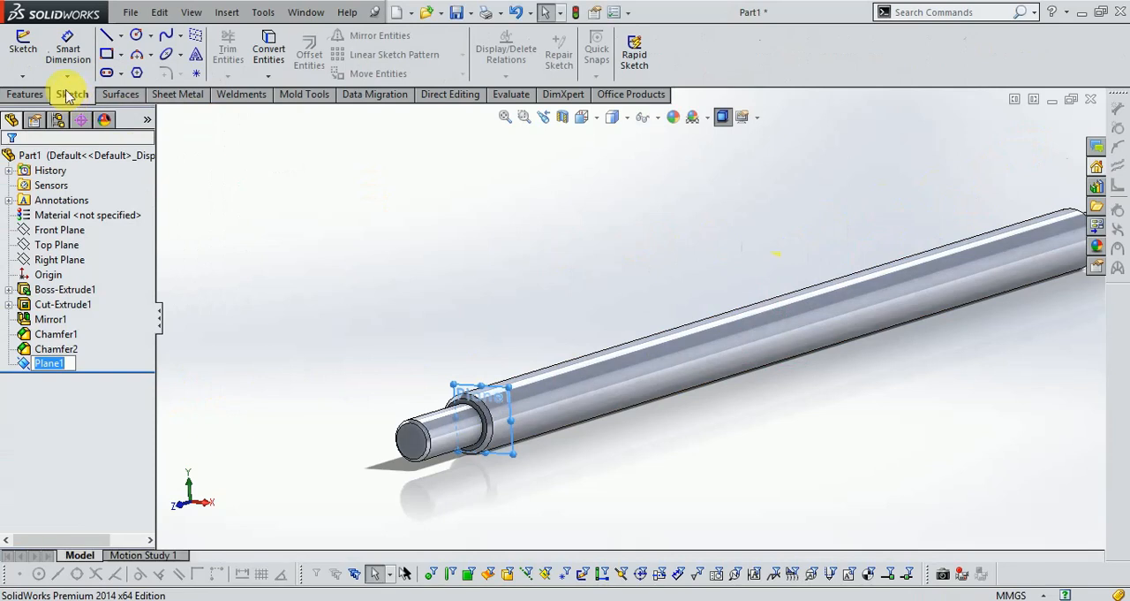
click(26, 51)
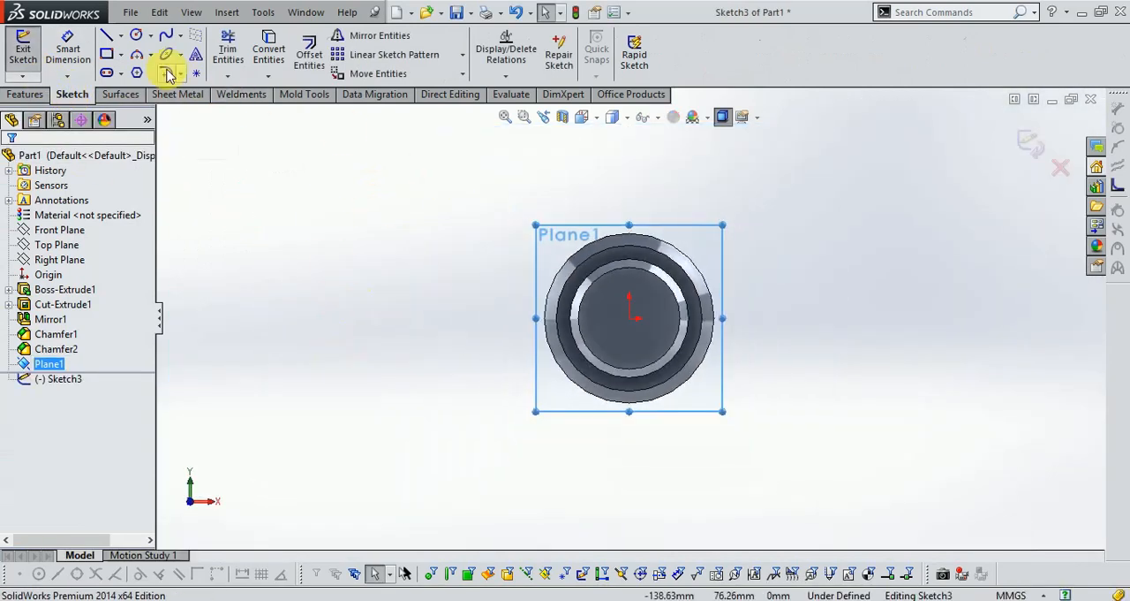
click(165, 37)
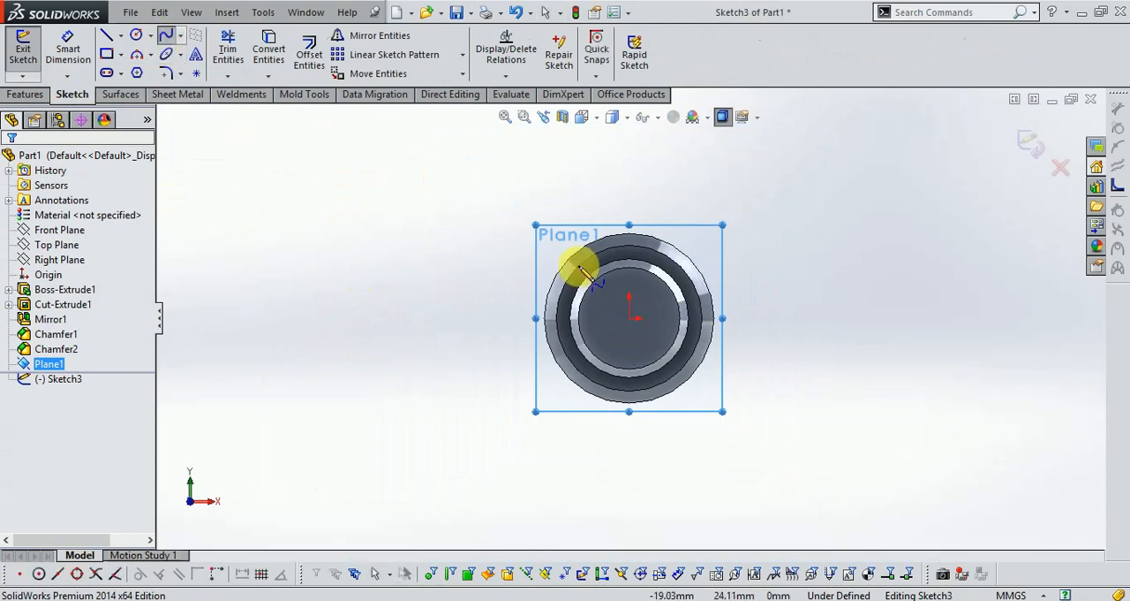
scroll(578, 263, down, 4)
click(500, 413)
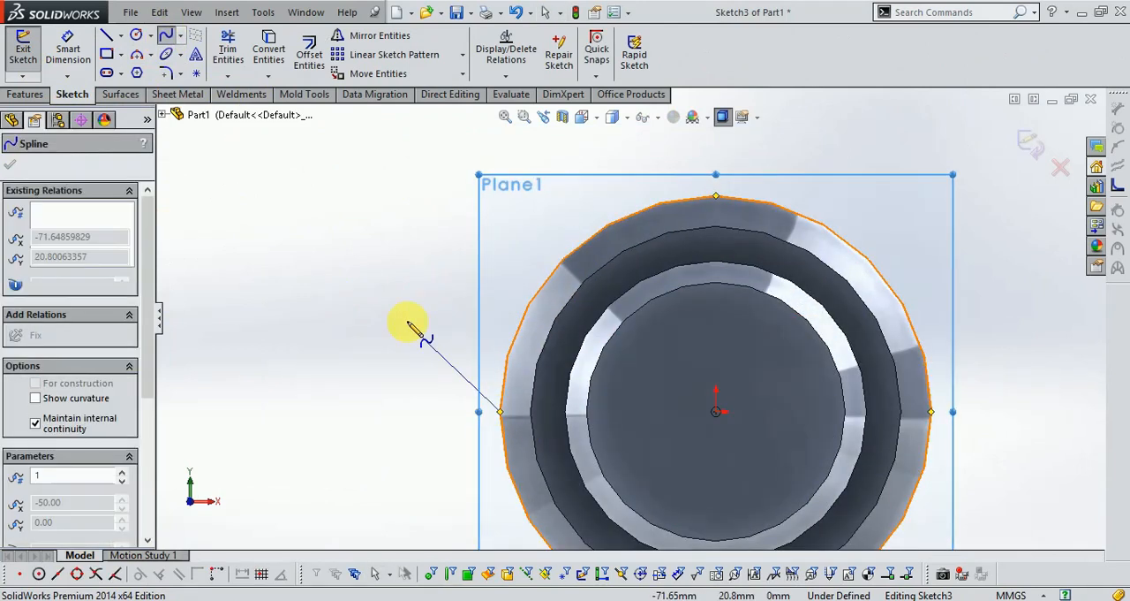
click(381, 306)
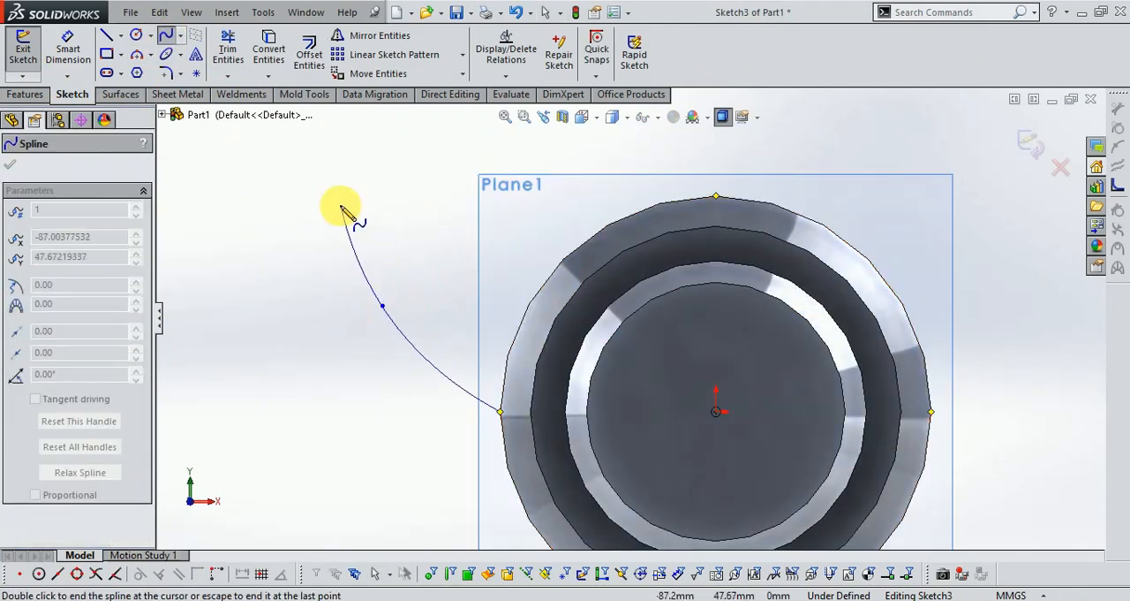
click(324, 156)
- Dimension the horizontal distance from the origin to the spline's free upper end at 150 mm
click(70, 51)
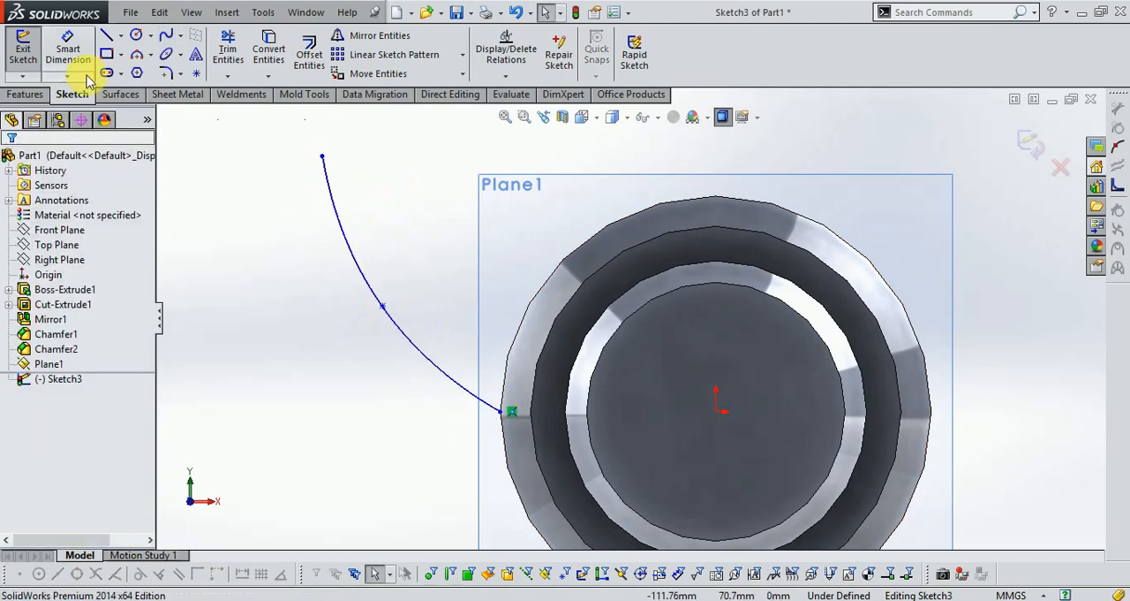
key(z)
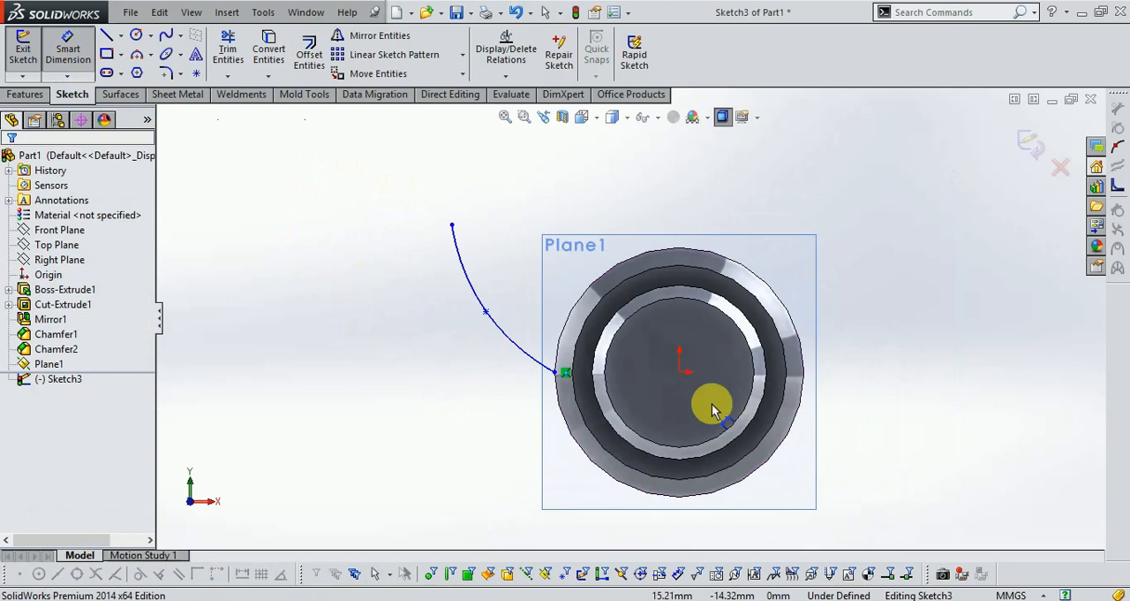
click(679, 371)
click(453, 226)
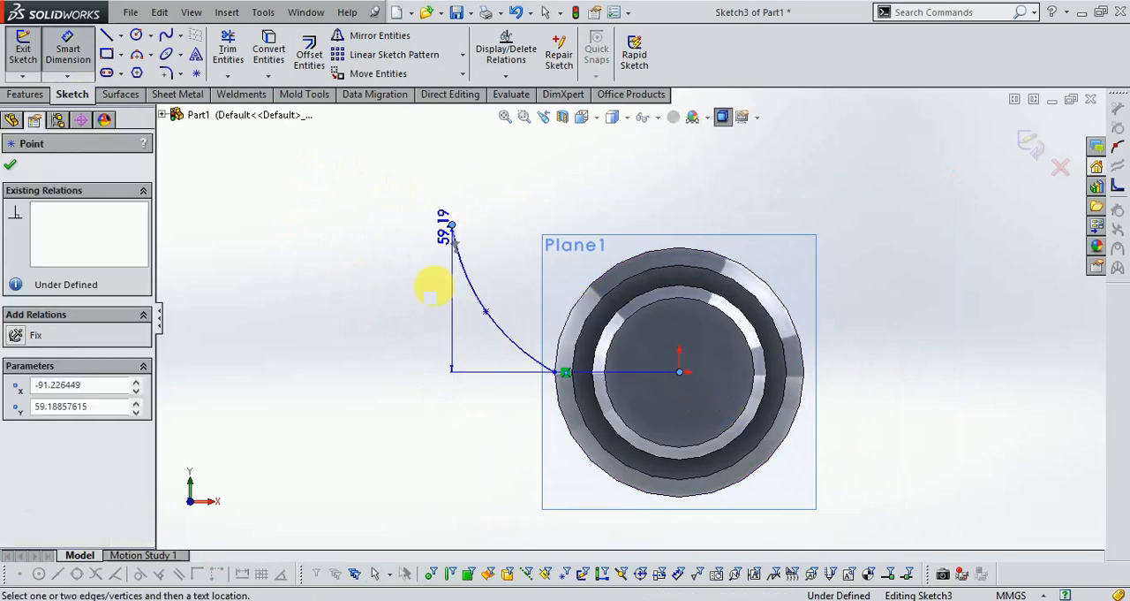
click(508, 516)
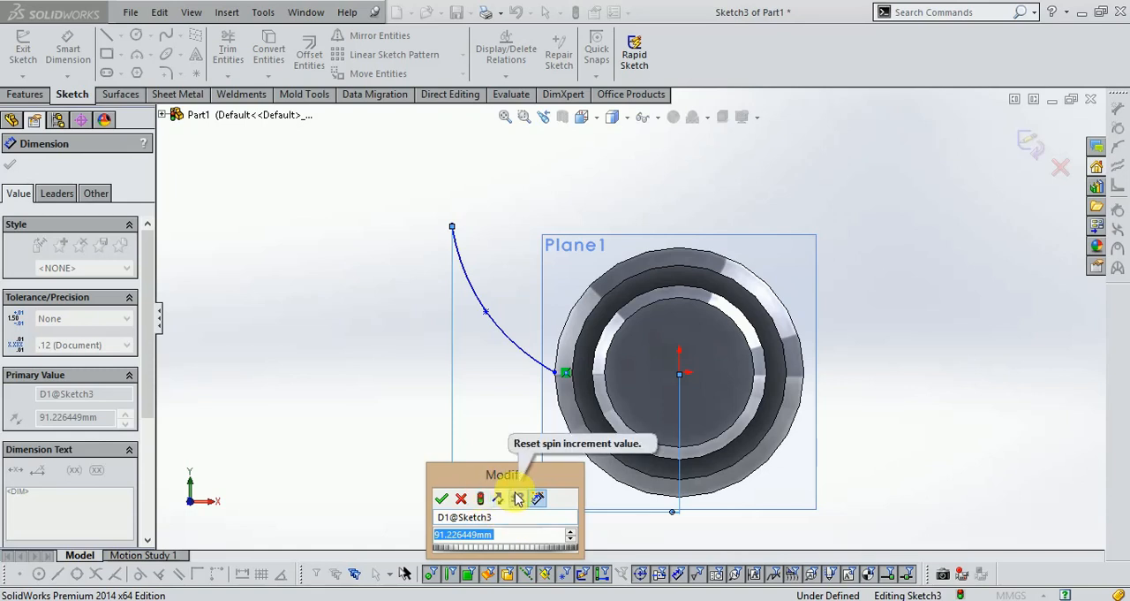
text(150)
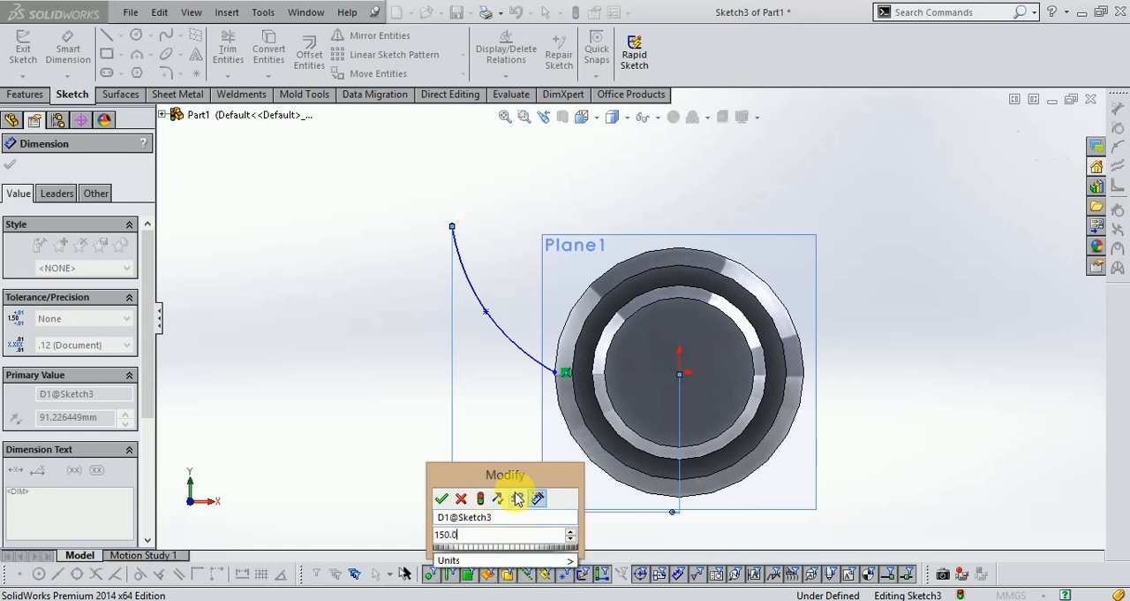
key(Return)
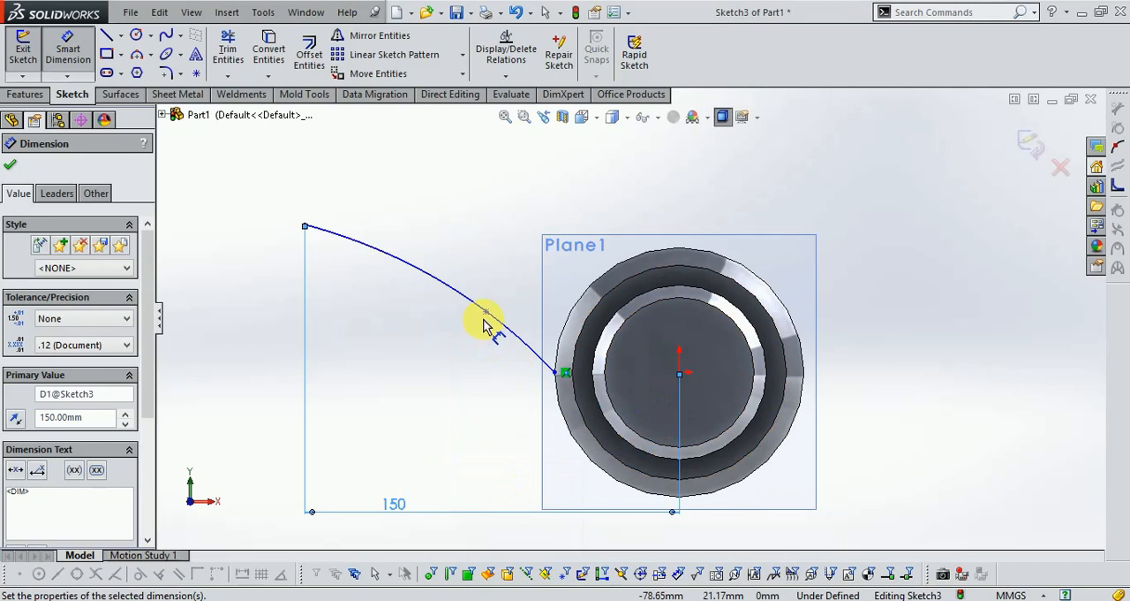
- Move the spline's middle point to about 104 mm left of and 19 mm above the origin so the curve sags downward
click(485, 314)
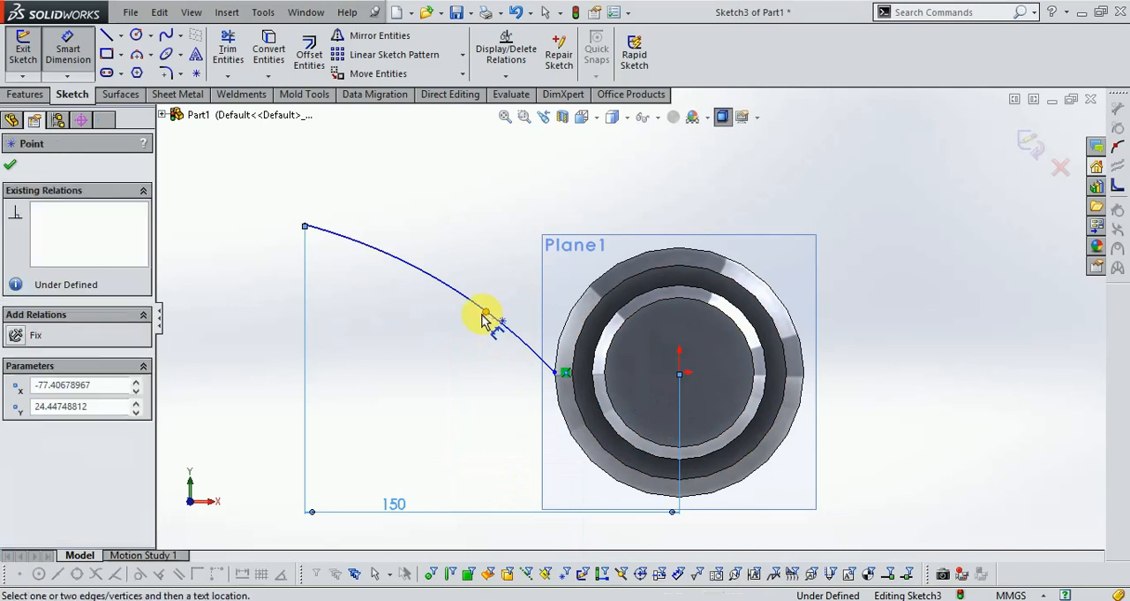
click(67, 51)
drag(487, 316, 414, 329)
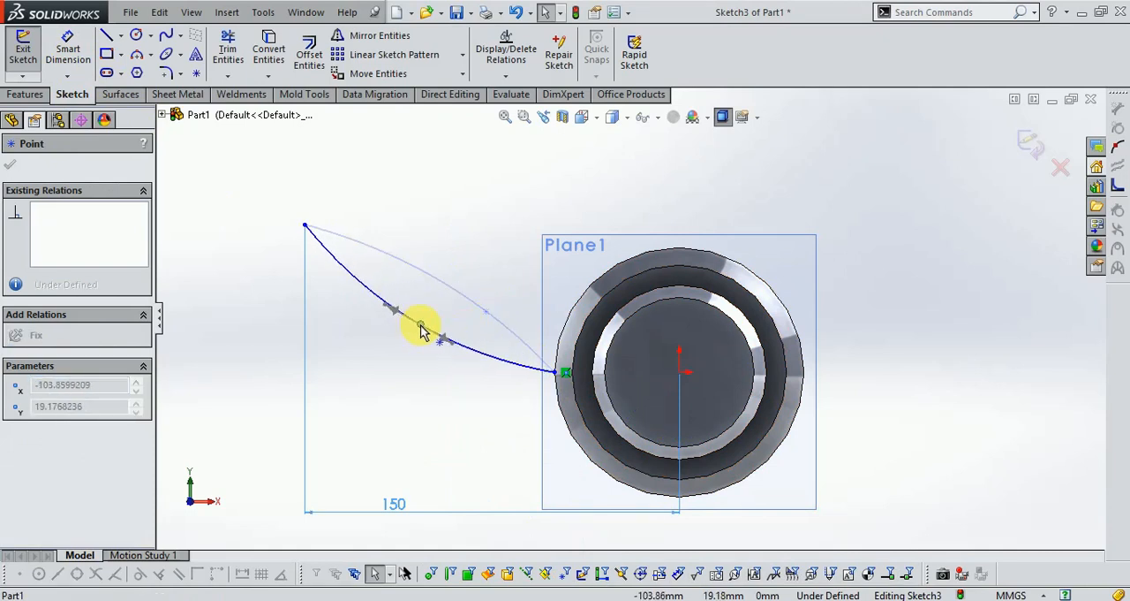
drag(421, 326, 421, 325)
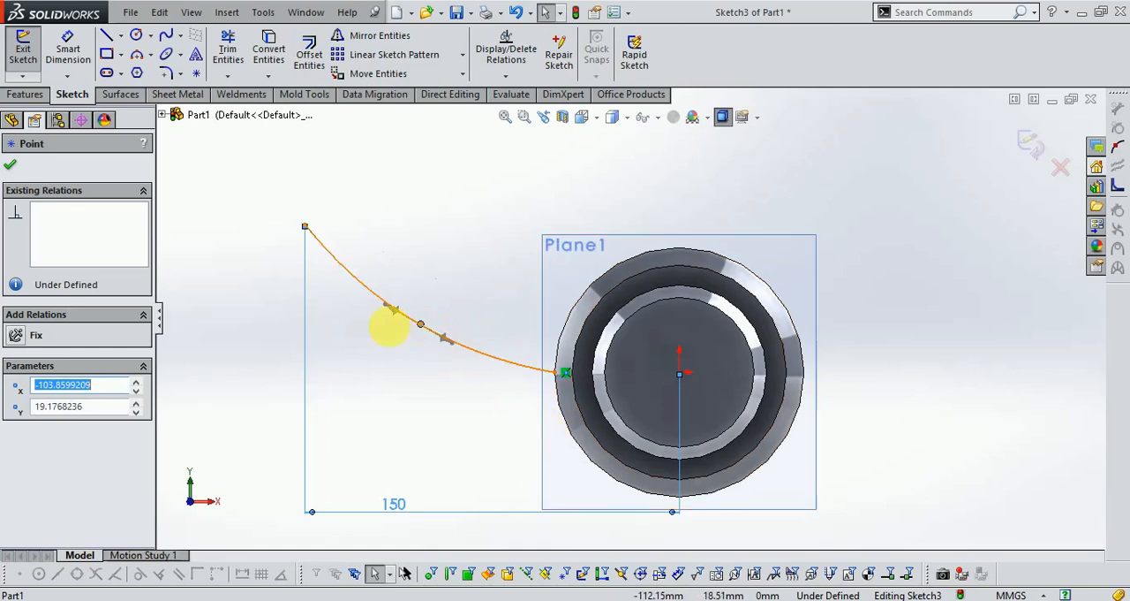
- Set the spline end's horizontal distance to 100 mm and move the middle point to about 83 mm left of and 21 mm above the origin
double_click(394, 503)
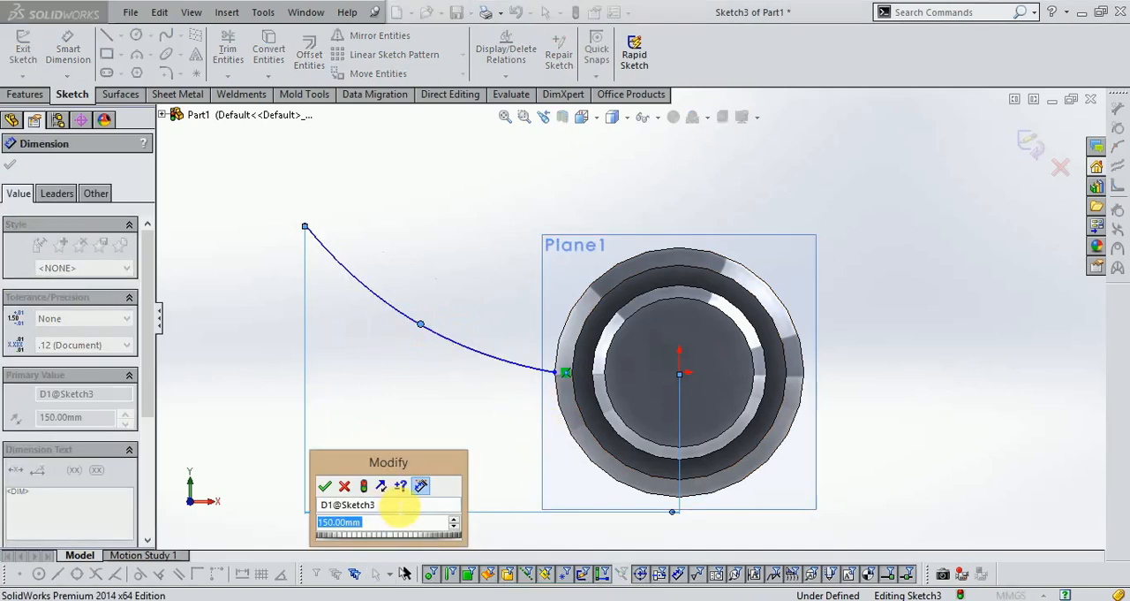
text(100)
key(Return)
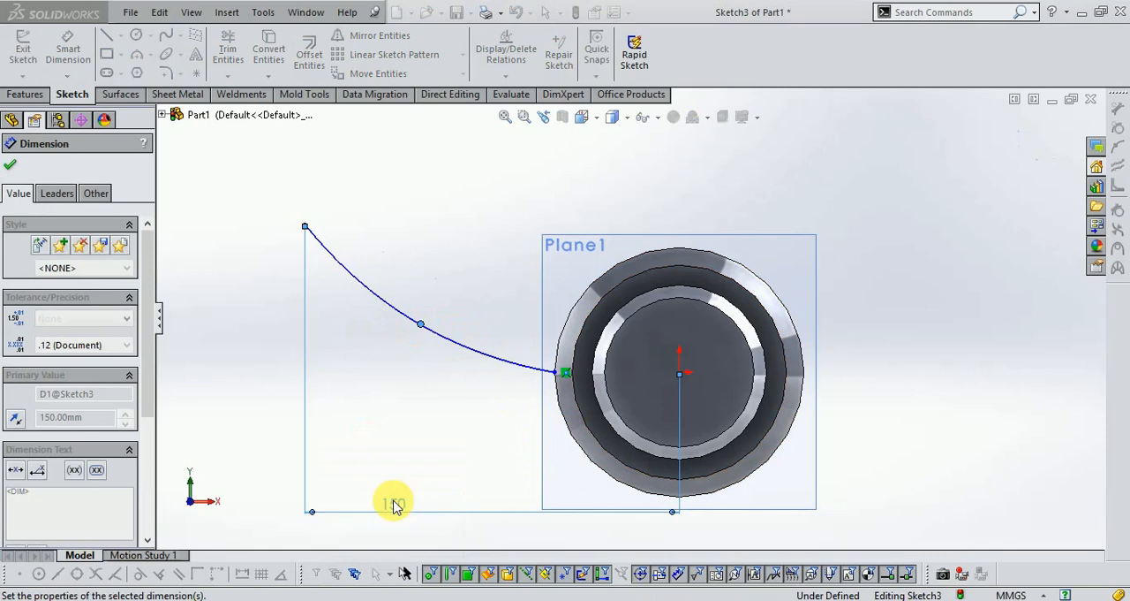
drag(422, 328, 472, 323)
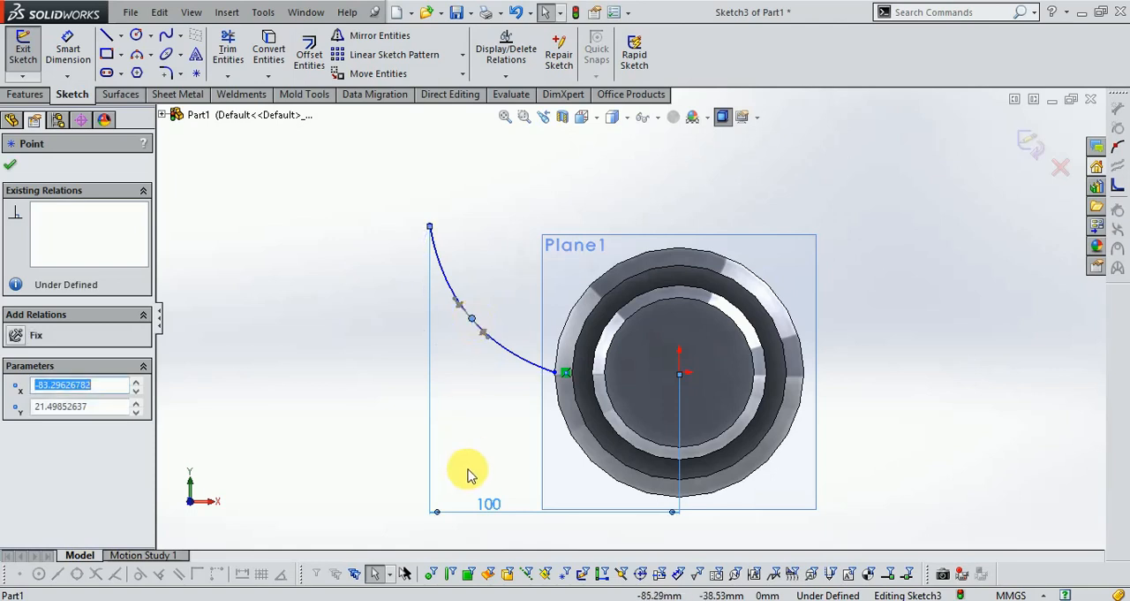
- Set the spline end's horizontal distance to 125 mm and shift the middle point to about 92 mm left of the origin
double_click(489, 506)
text(125)
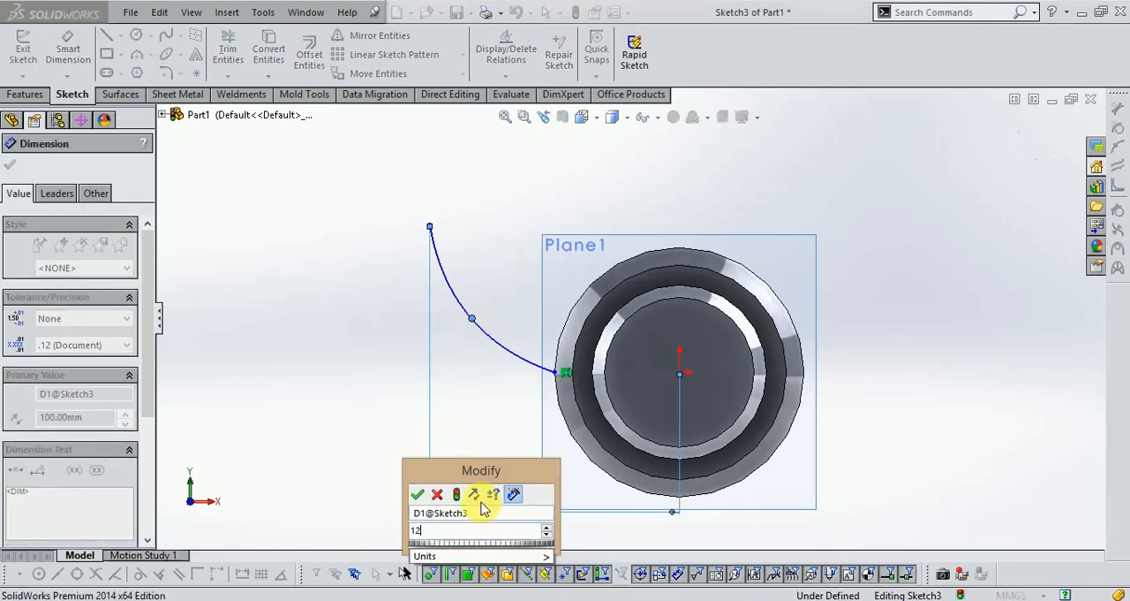
key(Return)
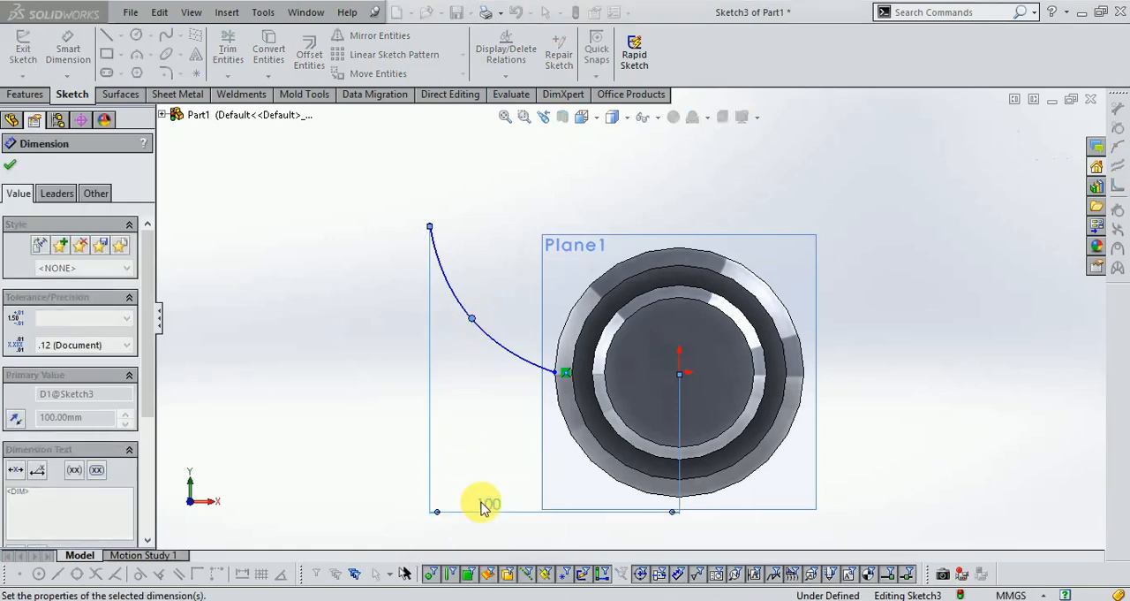
click(470, 319)
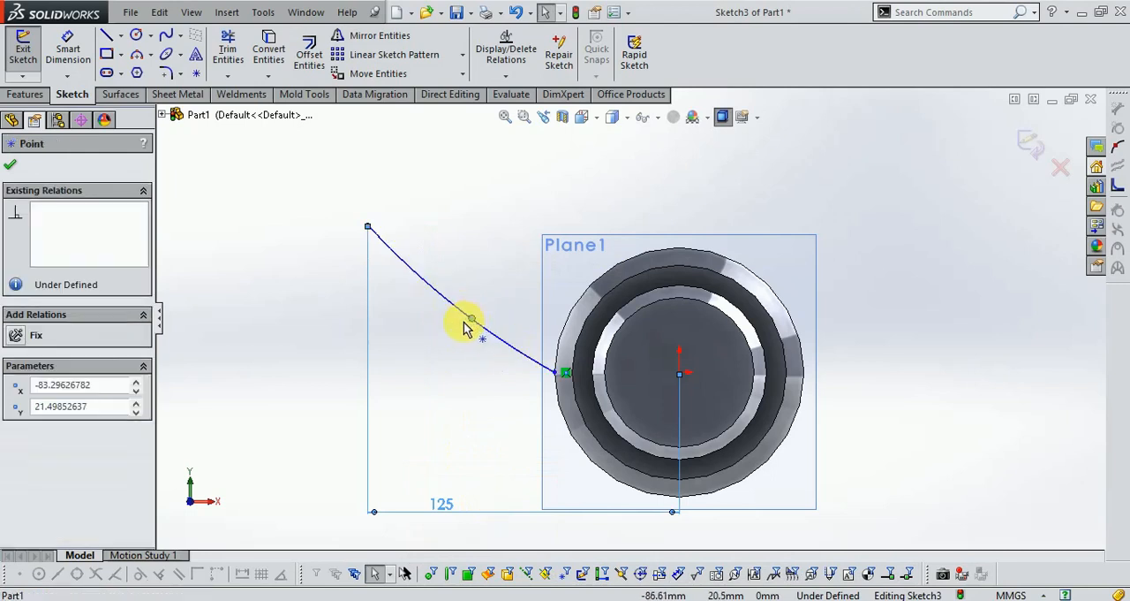
drag(458, 330, 450, 323)
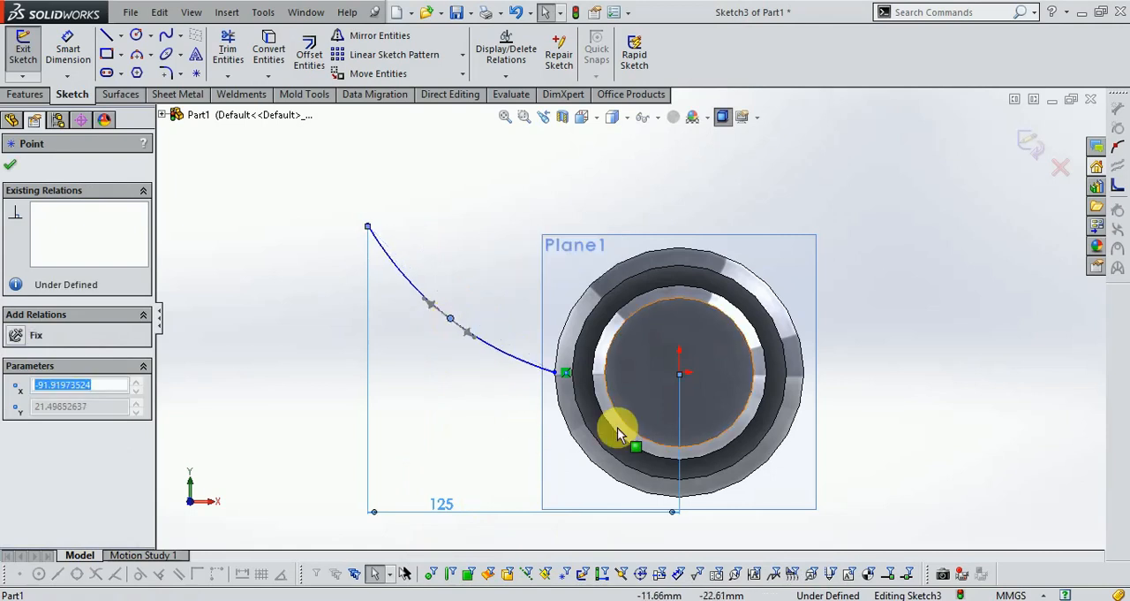
- Dimension the spline end's height above the origin at 60 mm and close the sketch
click(368, 227)
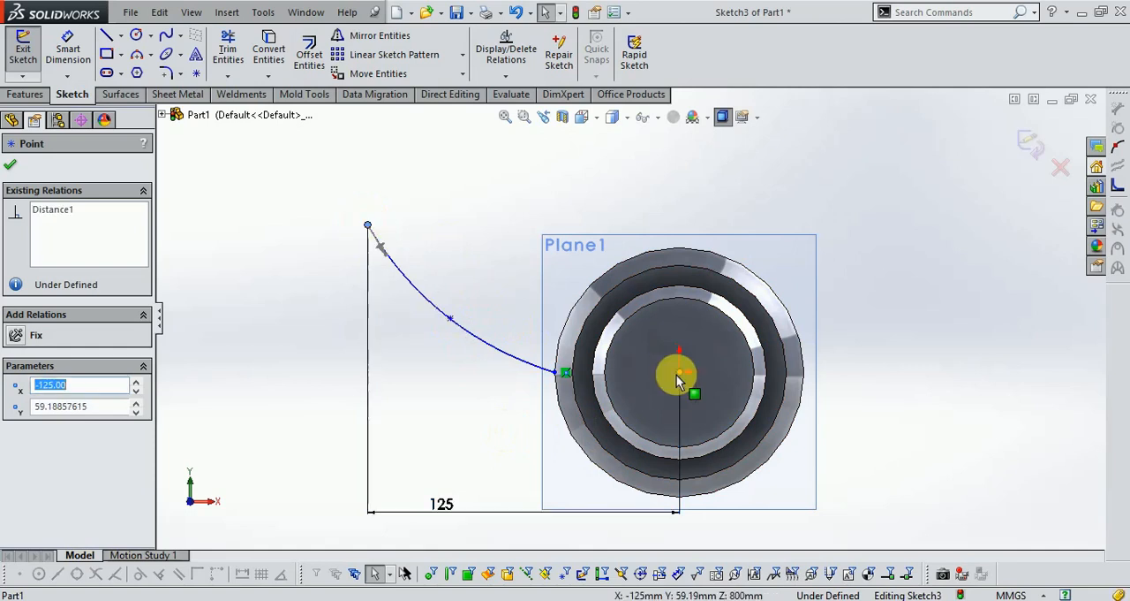
ctrl+click(678, 373)
click(62, 51)
click(369, 227)
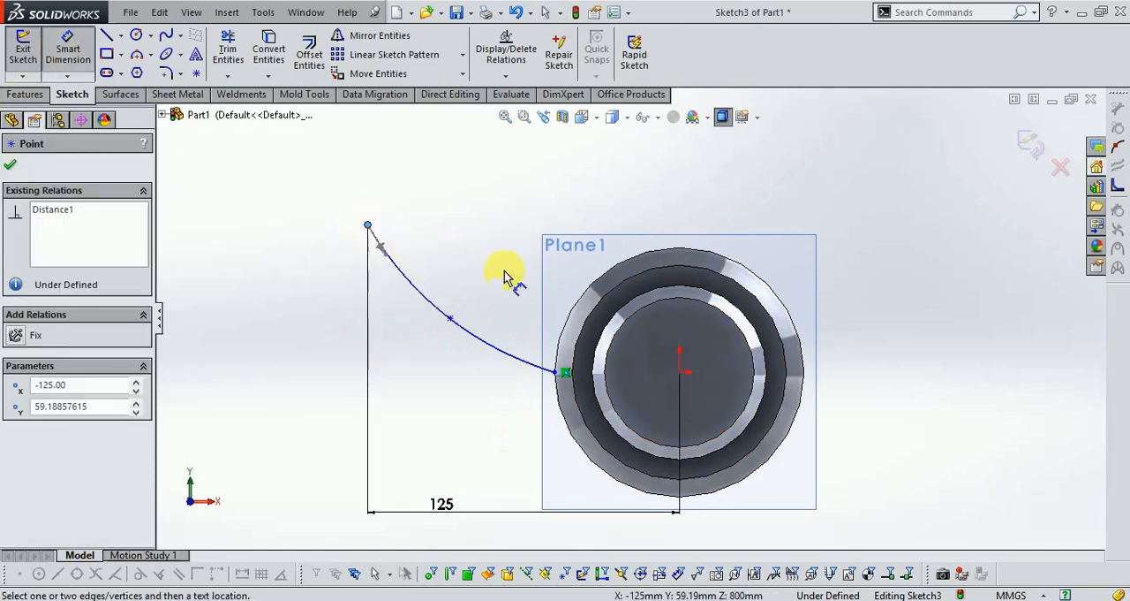
click(676, 378)
click(305, 312)
text(60)
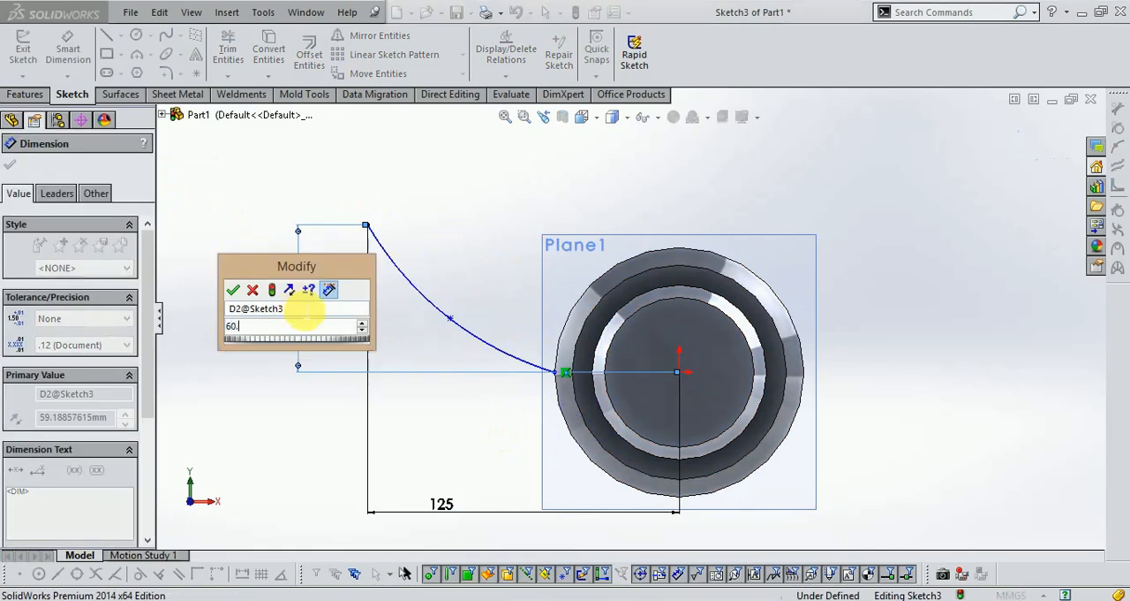
key(Return)
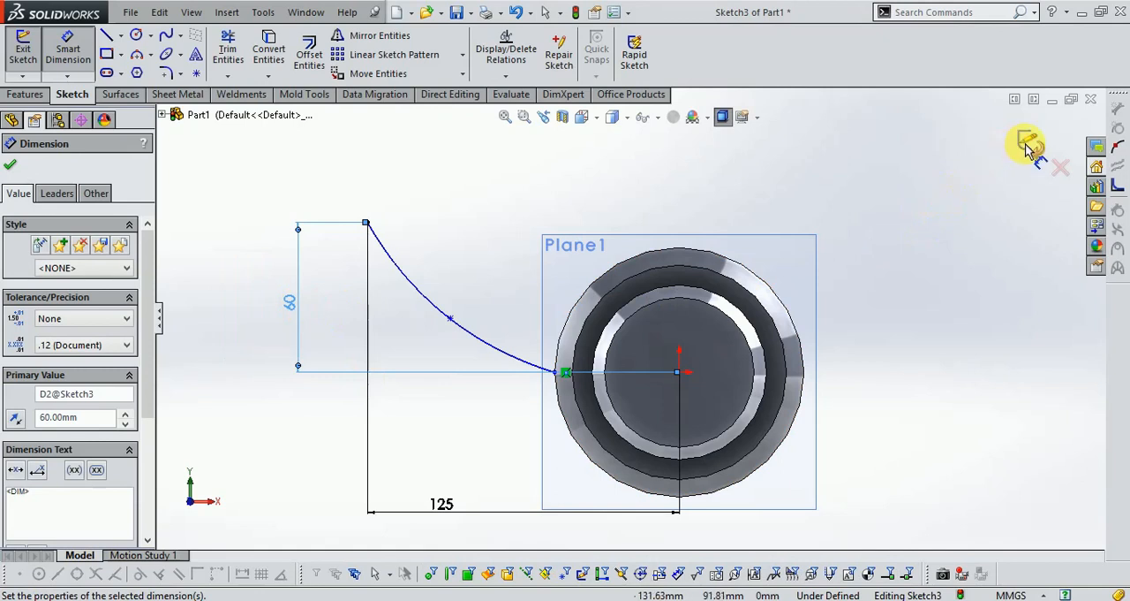
click(1029, 147)
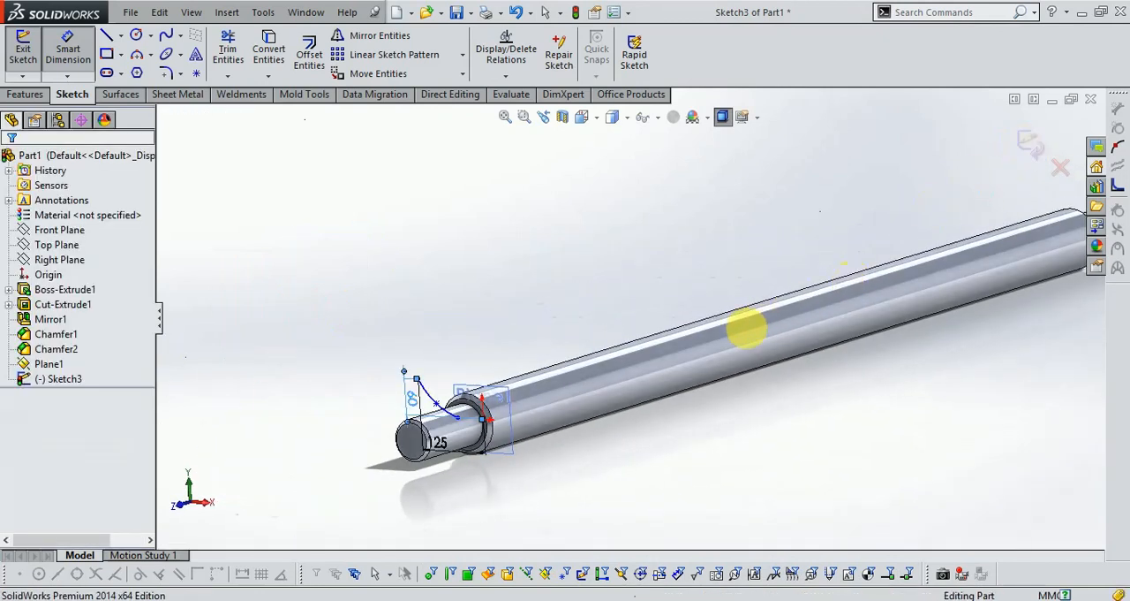
- Sketch a circle of 50 mm radius on Plane1, centred on the origin and matching the shaft body's outline, and close the sketch
scroll(590, 360, down, 2)
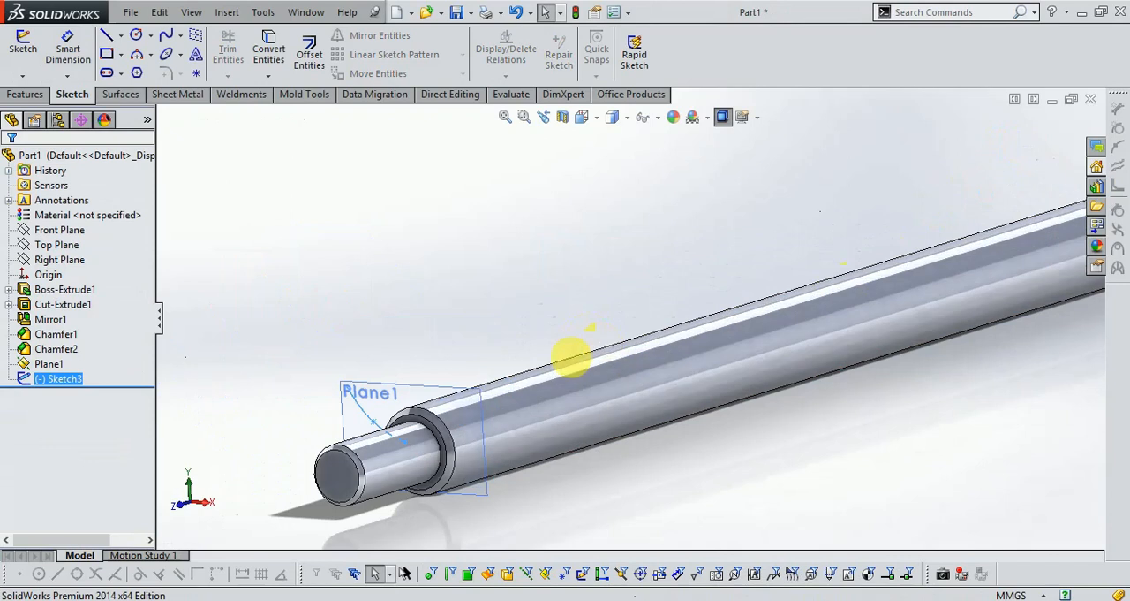
click(25, 53)
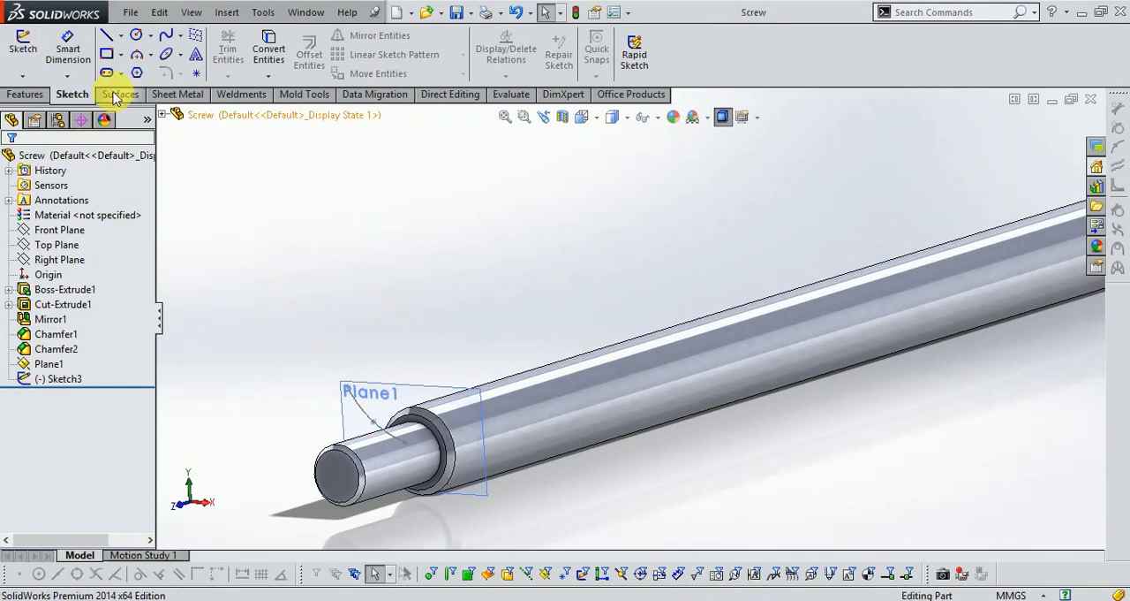
click(23, 46)
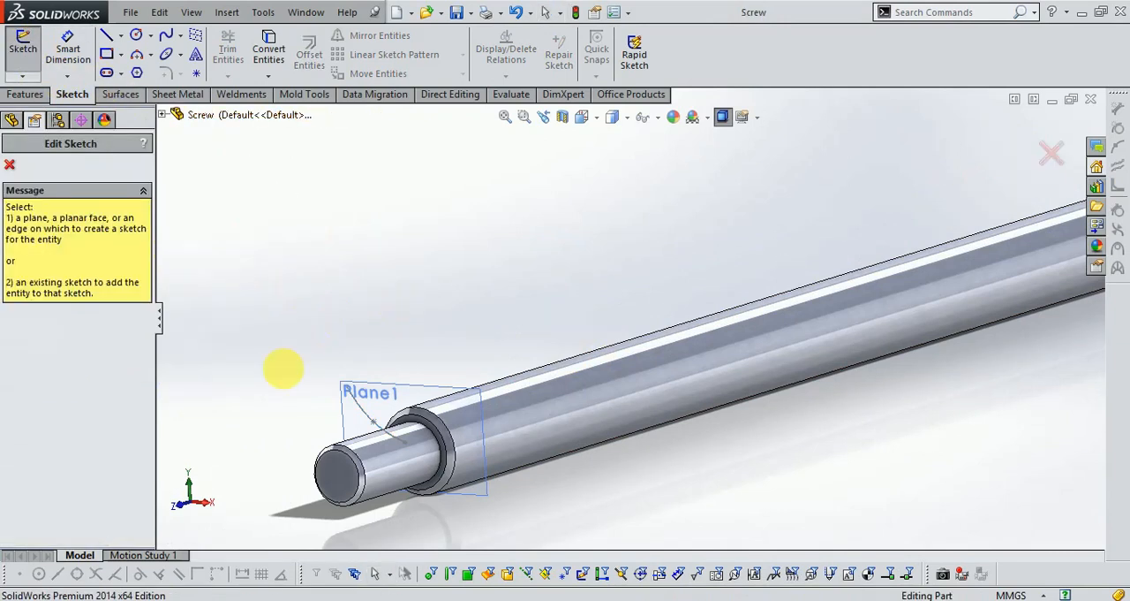
click(430, 399)
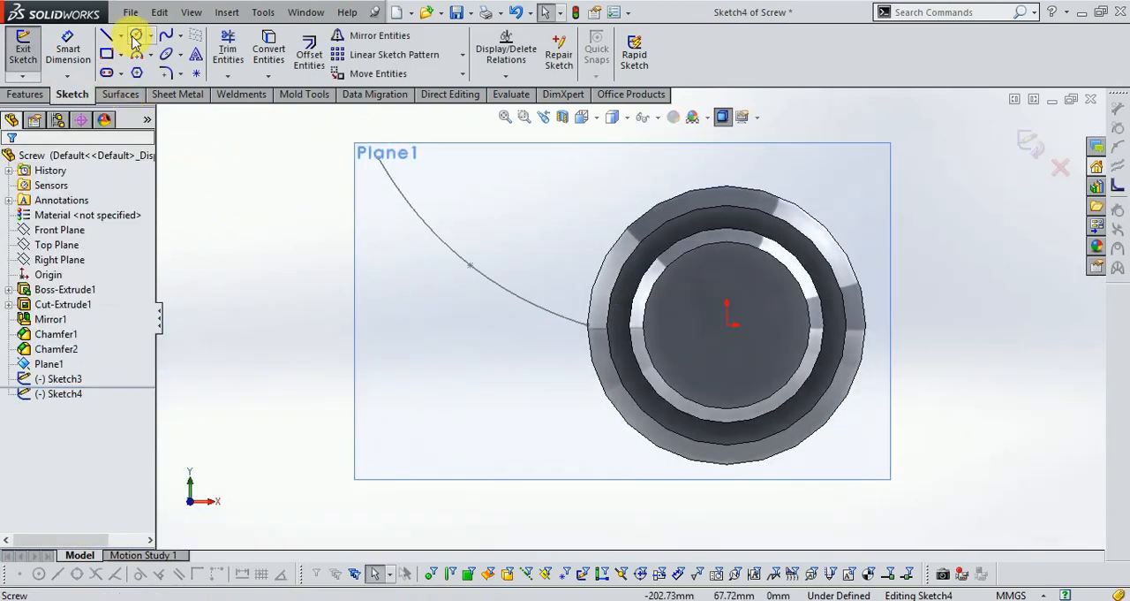
click(134, 38)
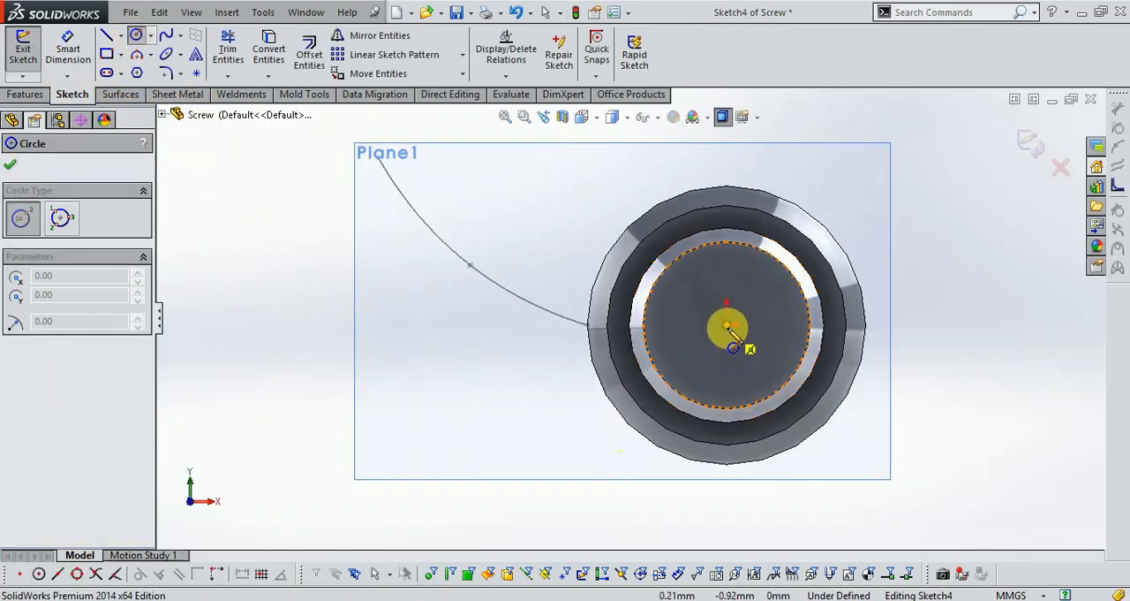
click(727, 326)
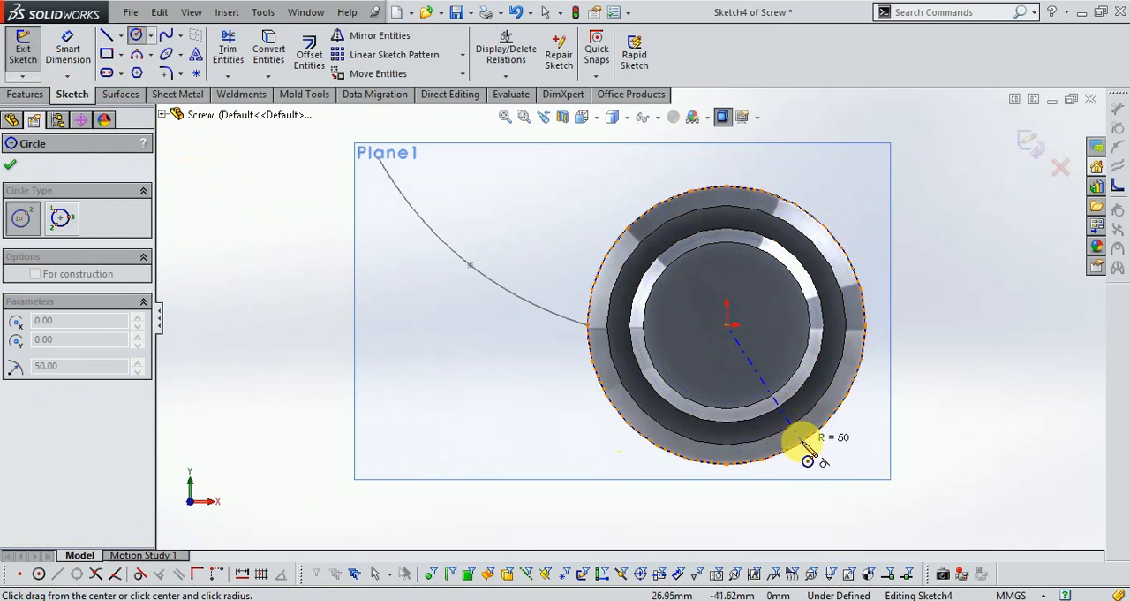
click(808, 459)
click(1032, 146)
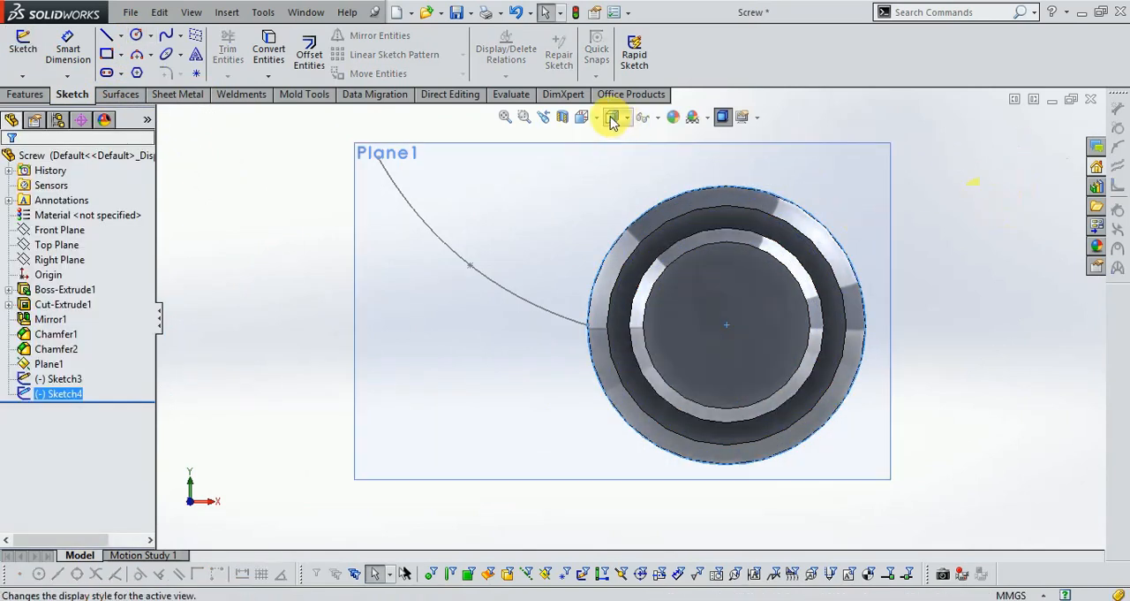
- Create a constant-pitch helix from the circle on Plane1 and reverse its direction so it runs along the shaft body
mouse_move(597, 124)
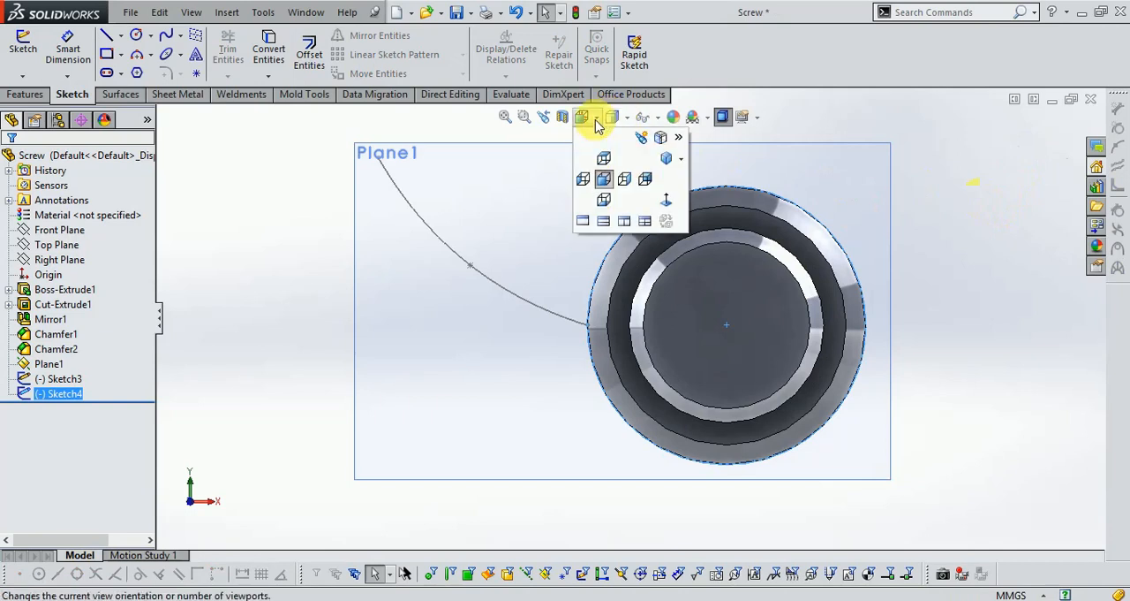
click(665, 159)
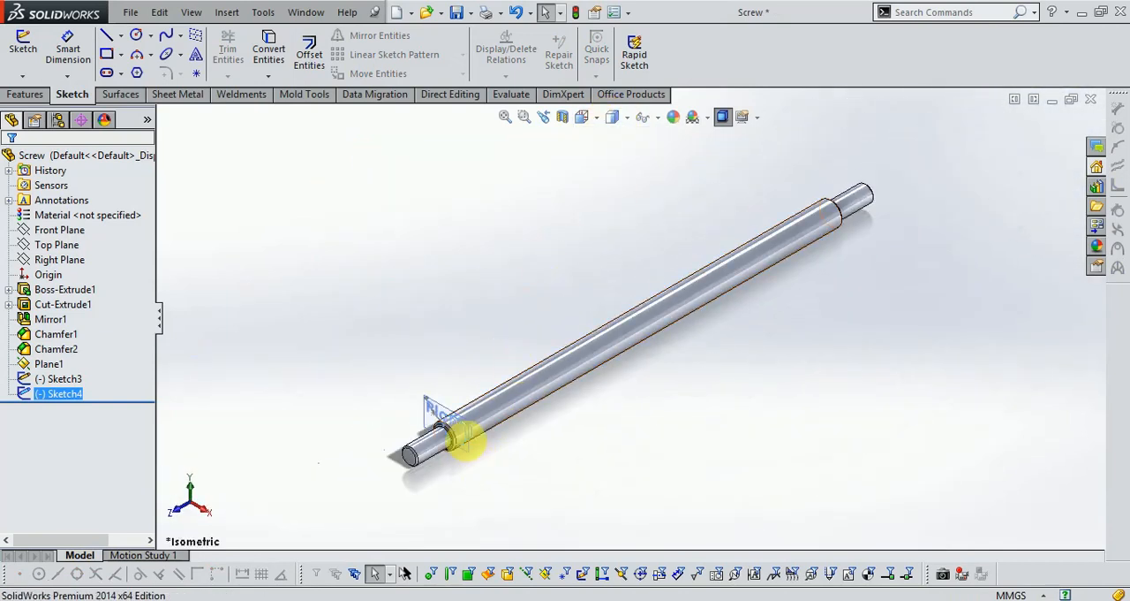
scroll(474, 464, down, 5)
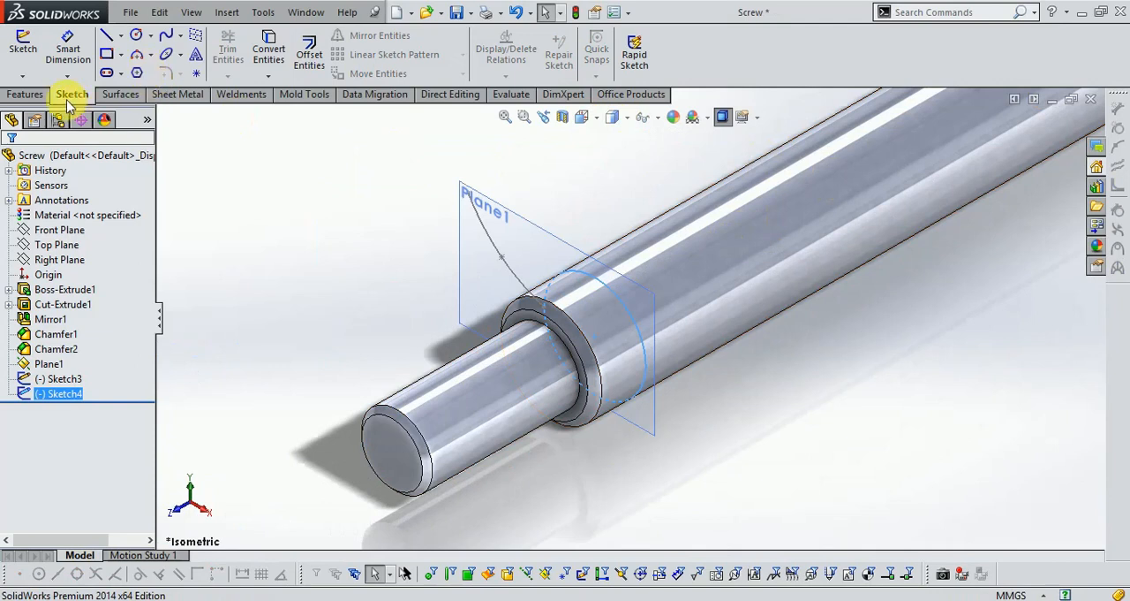
click(37, 95)
click(1050, 78)
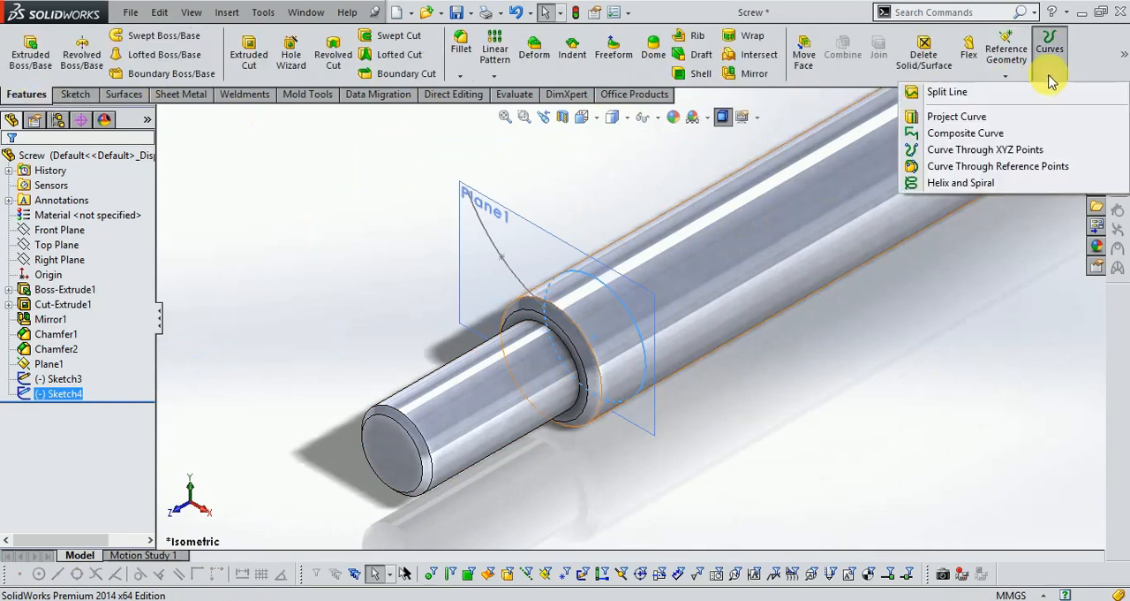
click(970, 183)
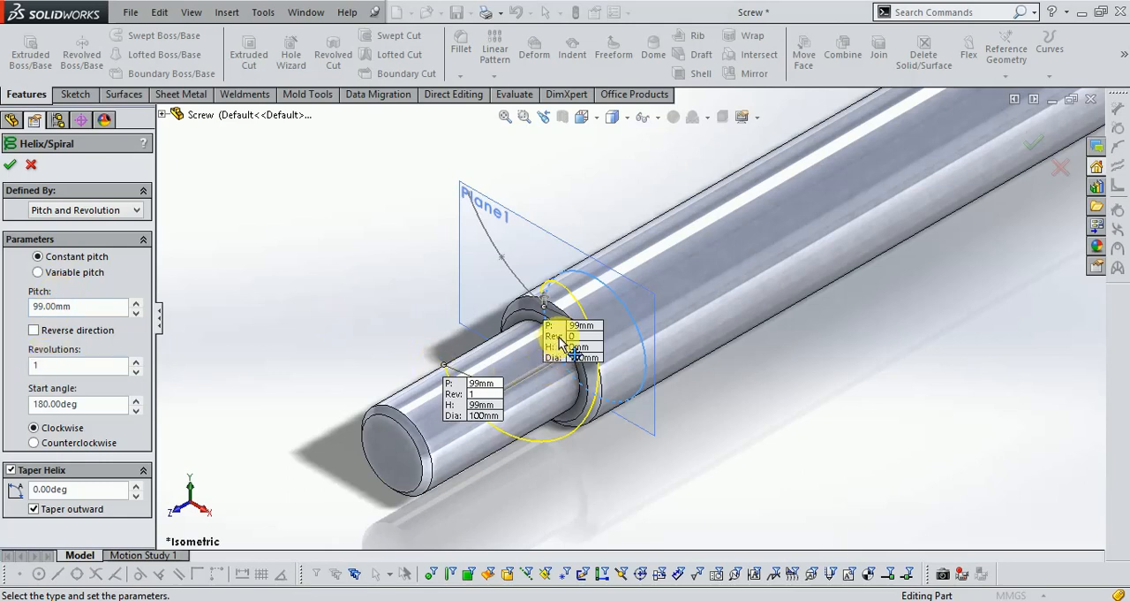
scroll(672, 312, down, 1)
scroll(649, 290, up, 1)
scroll(519, 381, down, 2)
scroll(556, 331, up, 1)
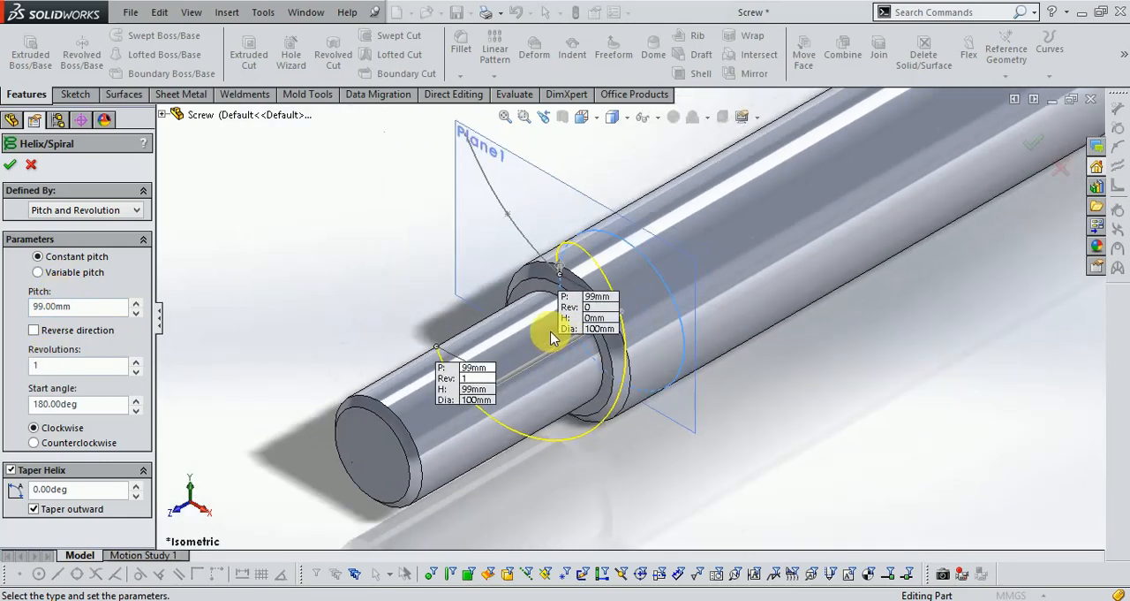
click(33, 329)
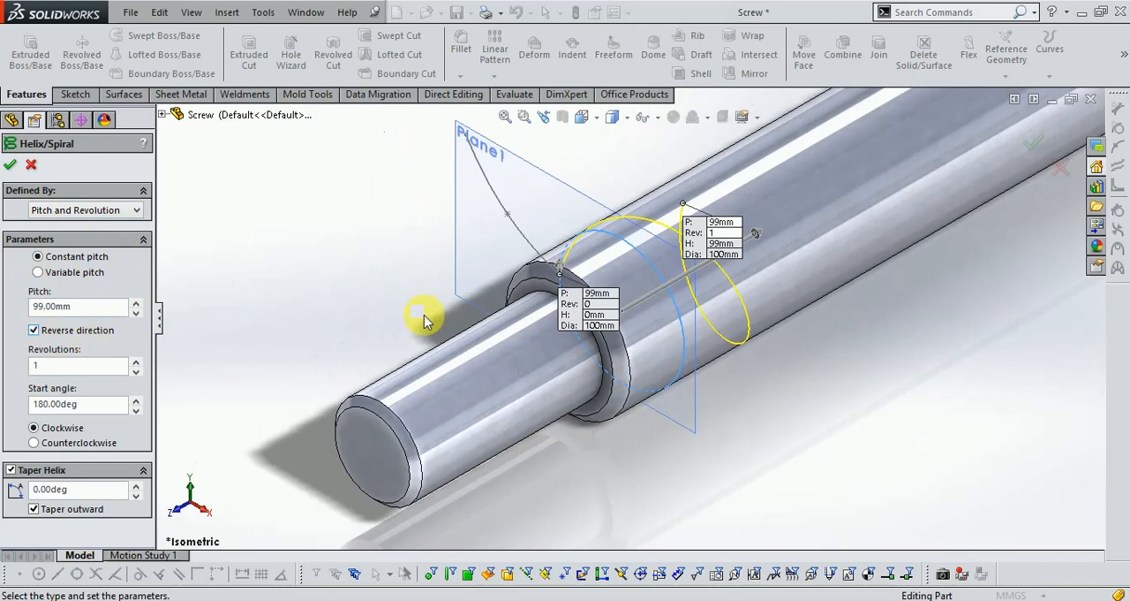
- Set the helix to a 200 mm pitch and 8 revolutions
drag(106, 306, 13, 308)
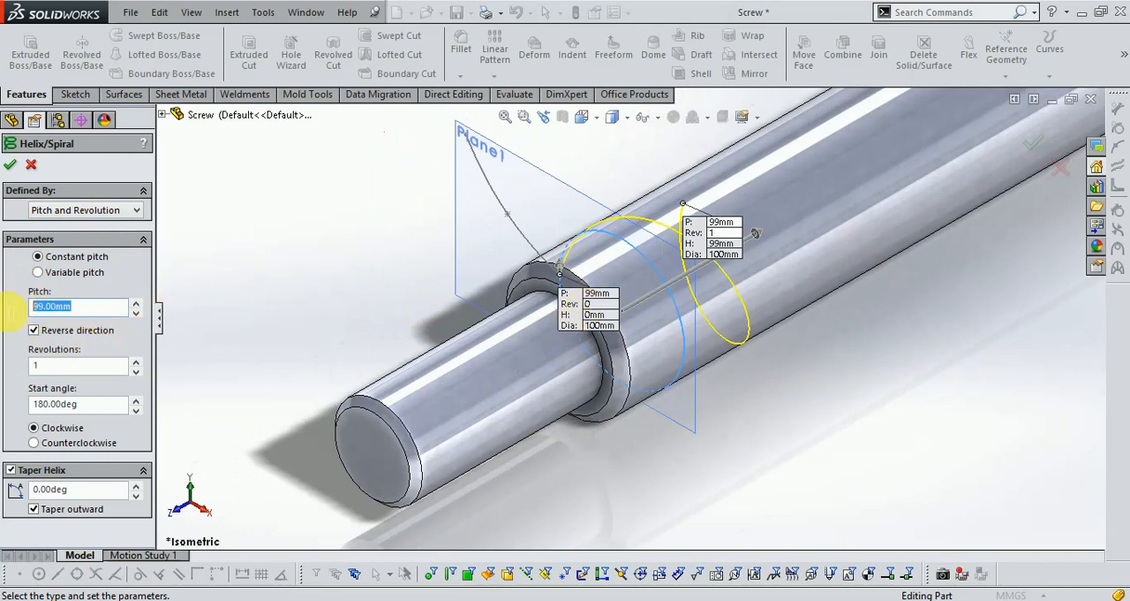
text(200)
key(Return)
text(8)
- Check the helix's far end on the shaft and, from the front, its start point against the spline's end, and accept the helix
scroll(239, 436, up, 5)
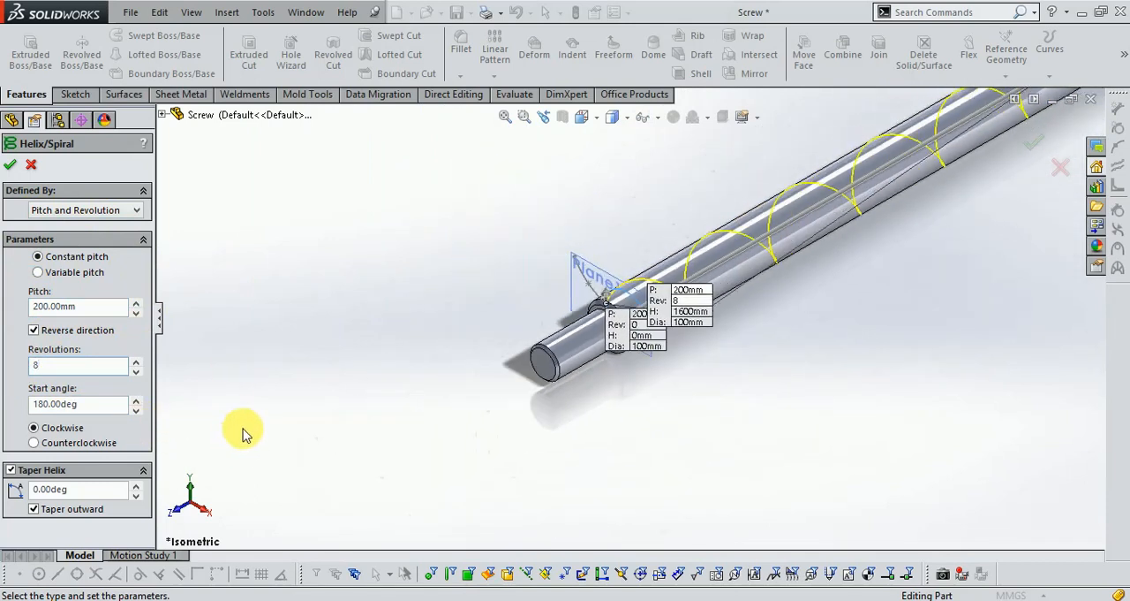
scroll(315, 397, up, 2)
scroll(429, 381, up, 2)
scroll(996, 113, down, 5)
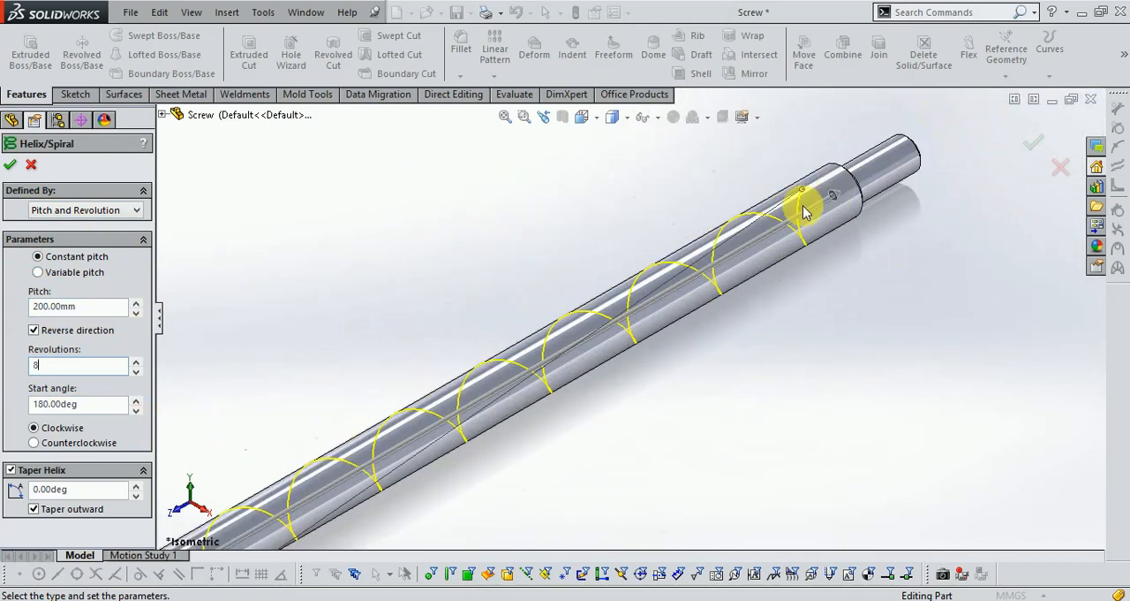
scroll(804, 207, down, 3)
scroll(811, 186, up, 8)
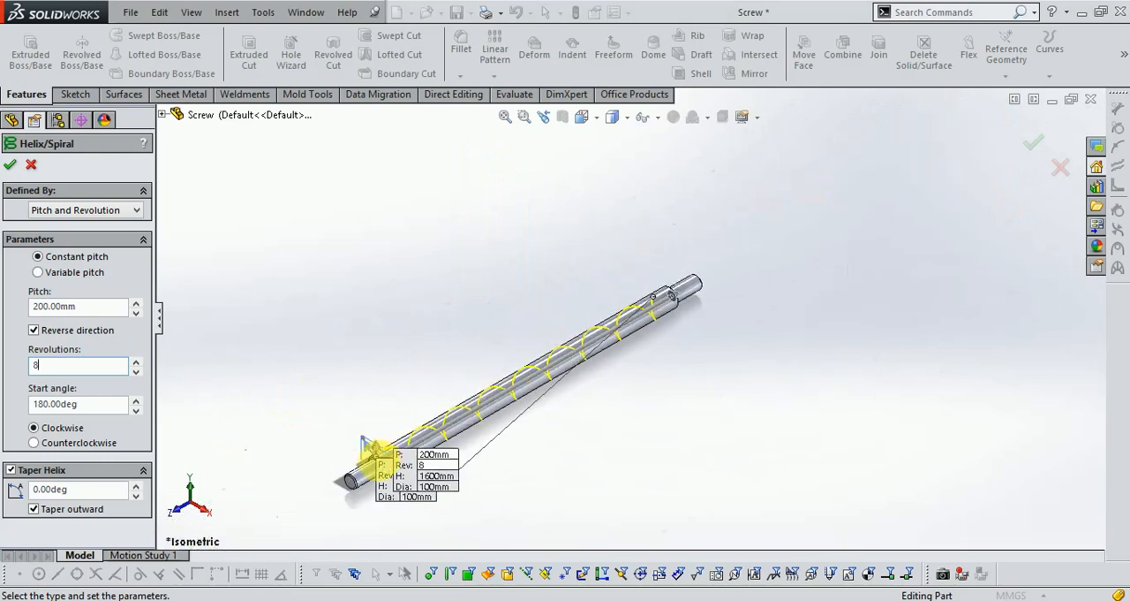
scroll(381, 463, down, 6)
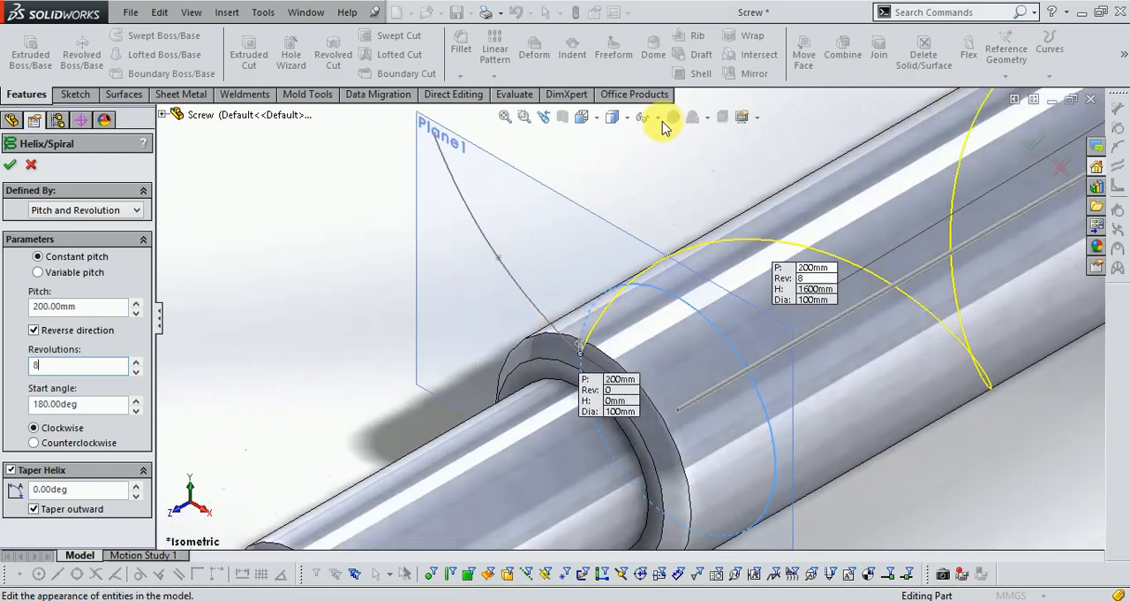
click(583, 116)
click(592, 168)
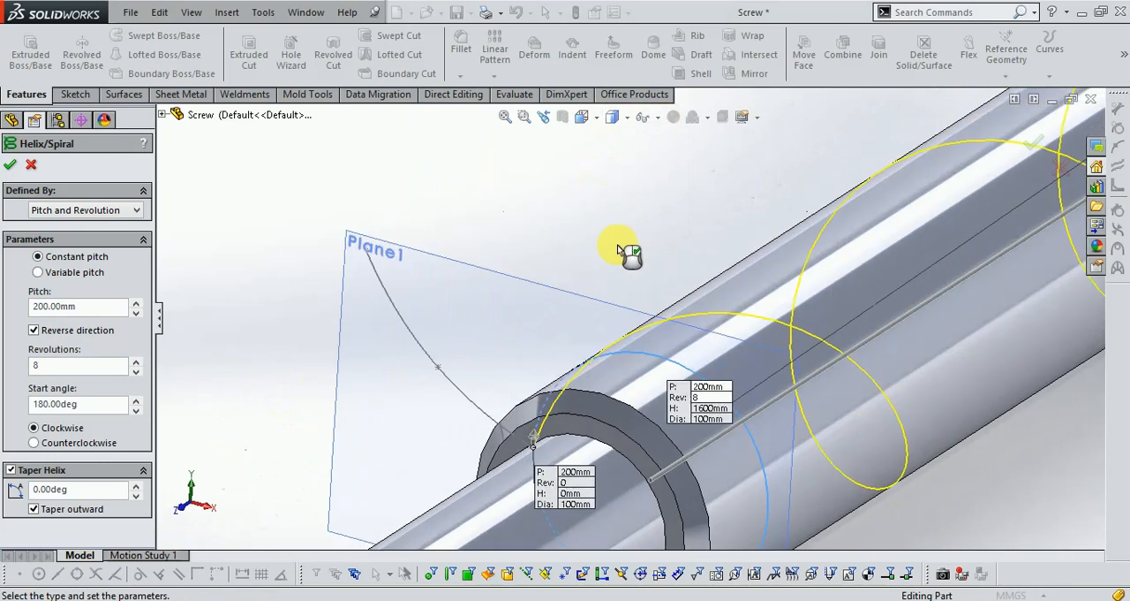
scroll(643, 315, down, 3)
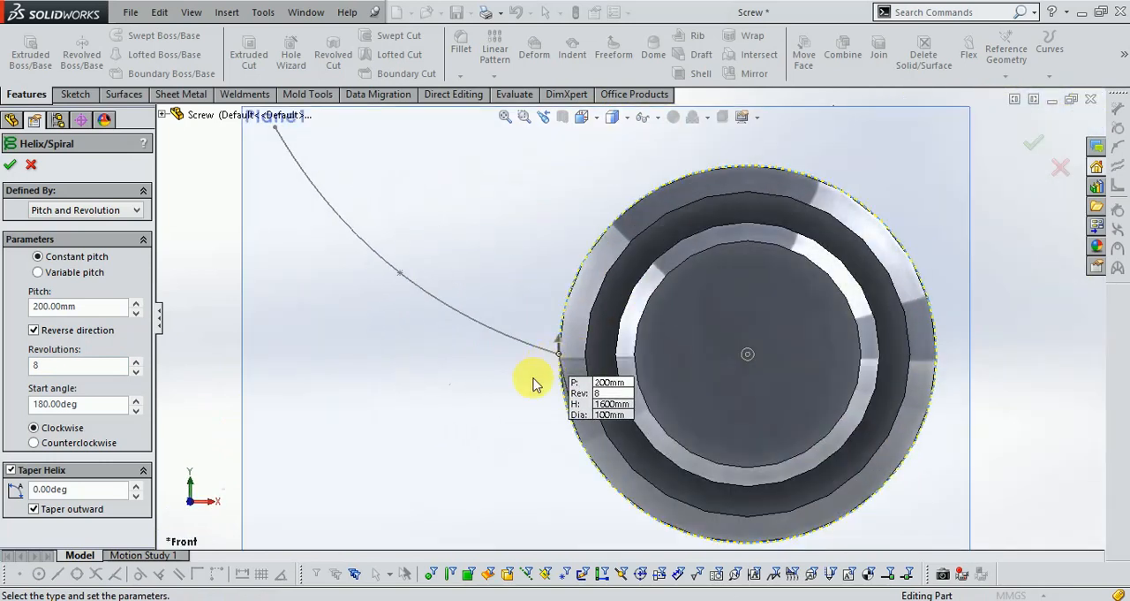
scroll(545, 371, up, 3)
mouse_move(908, 259)
middle_down()
mouse_move(911, 281)
mouse_move(929, 283)
mouse_move(828, 297)
mouse_move(927, 219)
mouse_move(875, 239)
mouse_move(857, 265)
mouse_move(892, 228)
mouse_move(886, 243)
middle_up()
scroll(732, 294, up, 3)
scroll(733, 295, up, 1)
click(1036, 146)
scroll(353, 494, down, 2)
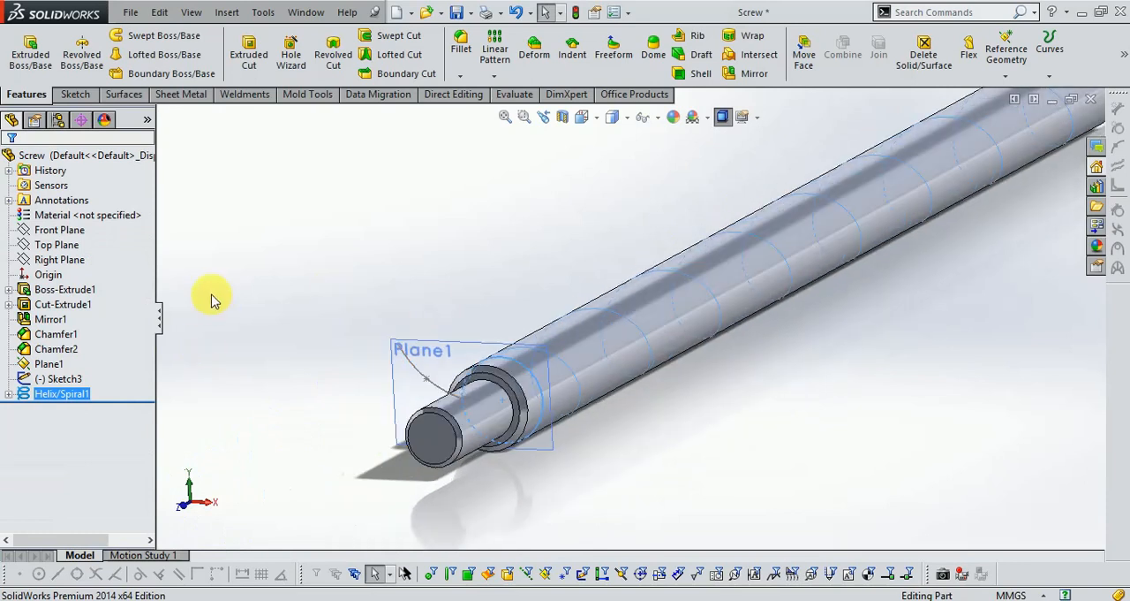
- Create a swept surface with the curved spline sketch as profile and the helix as path
click(120, 95)
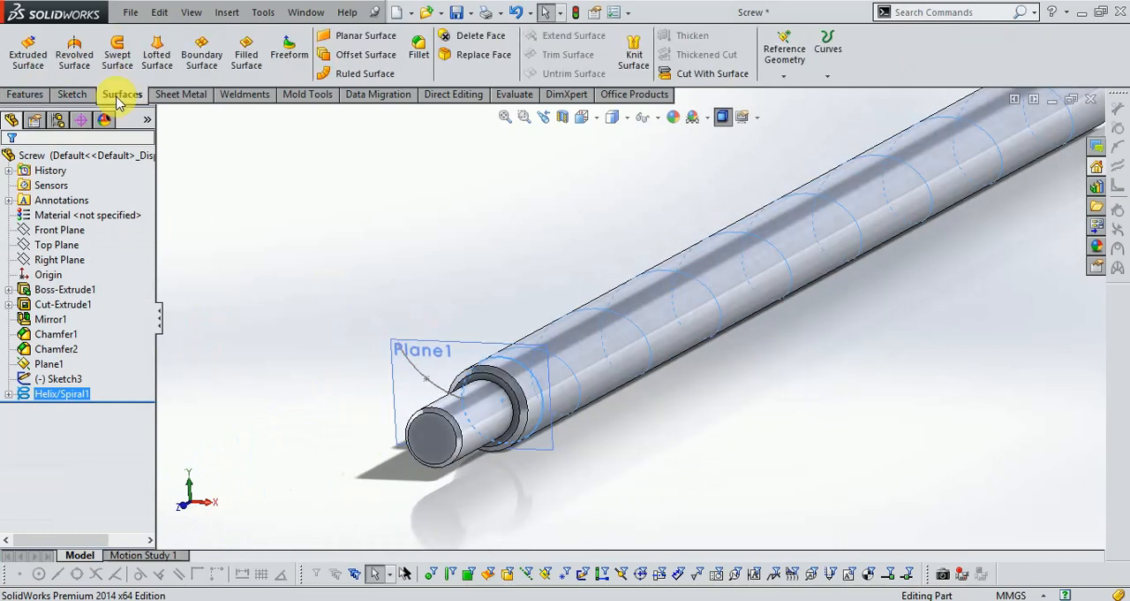
click(117, 48)
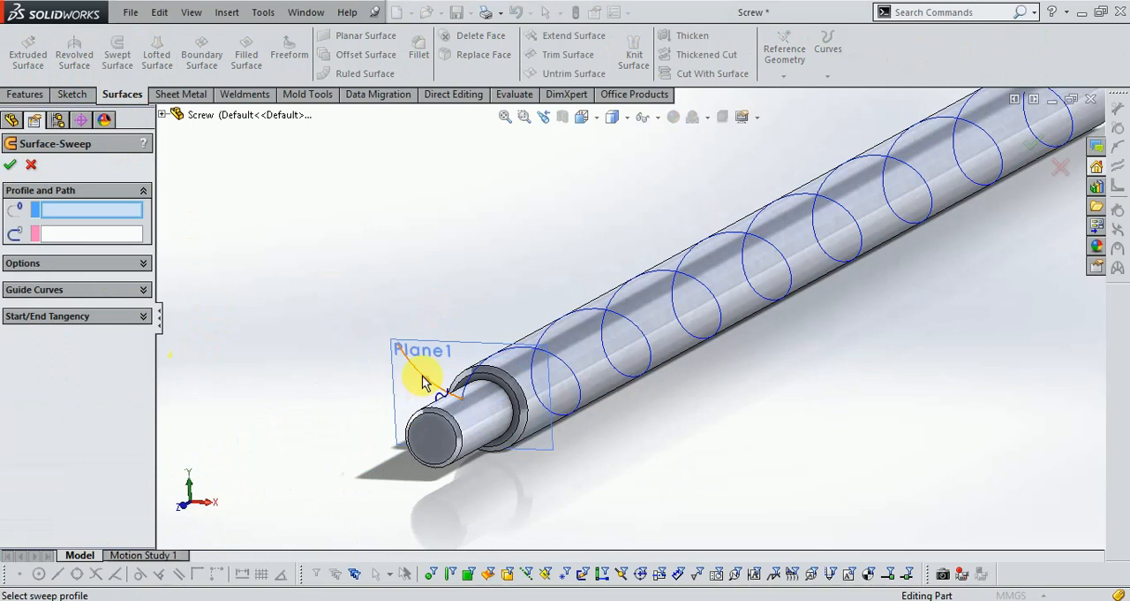
click(422, 382)
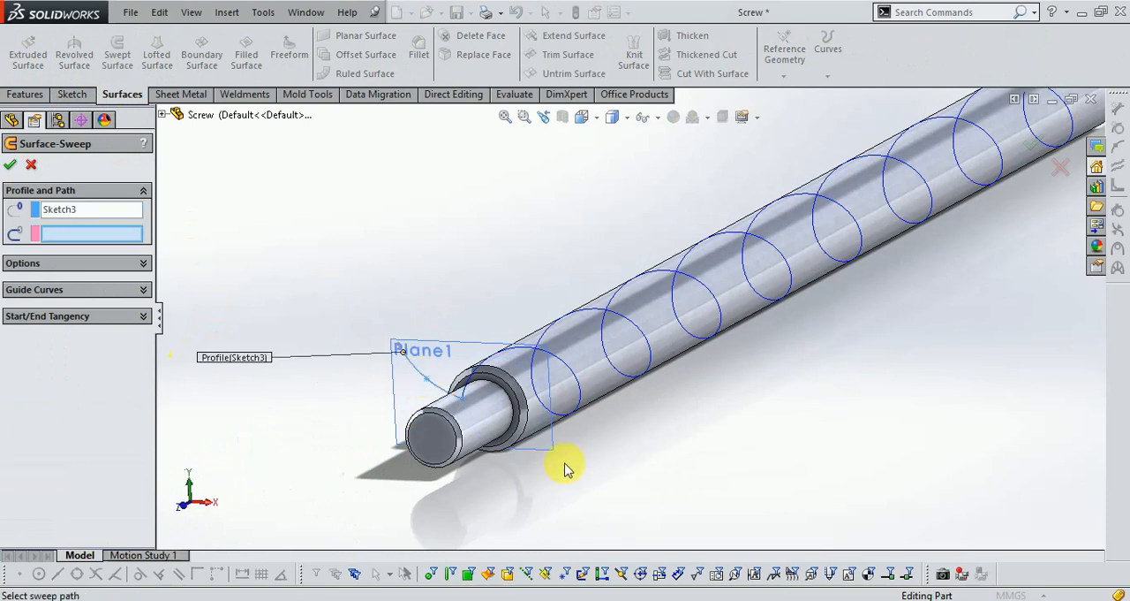
click(517, 357)
scroll(568, 455, up, 3)
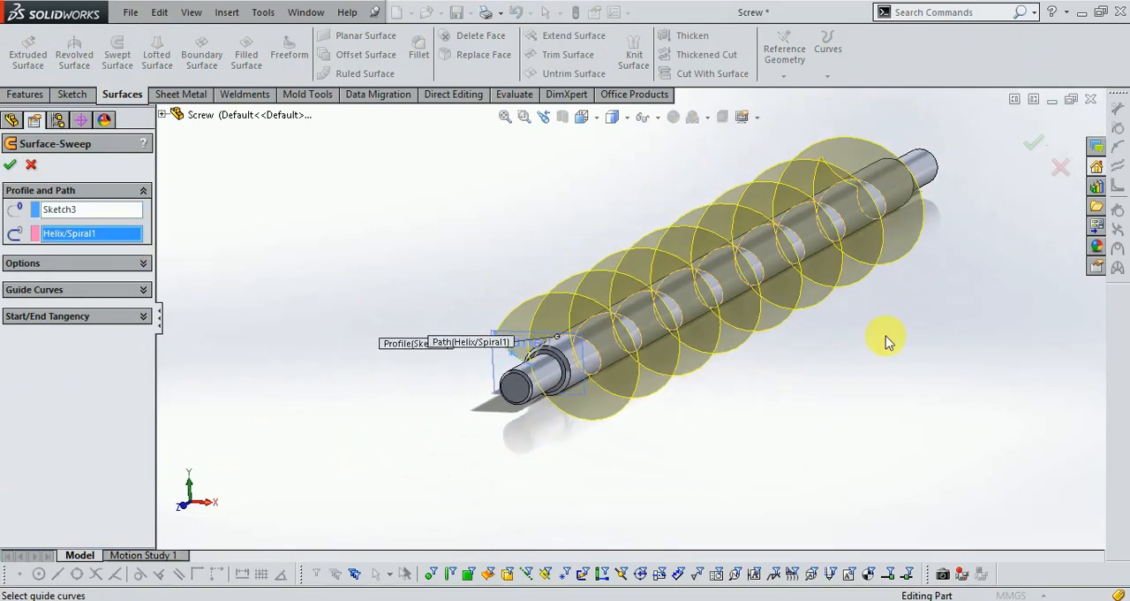
click(1030, 150)
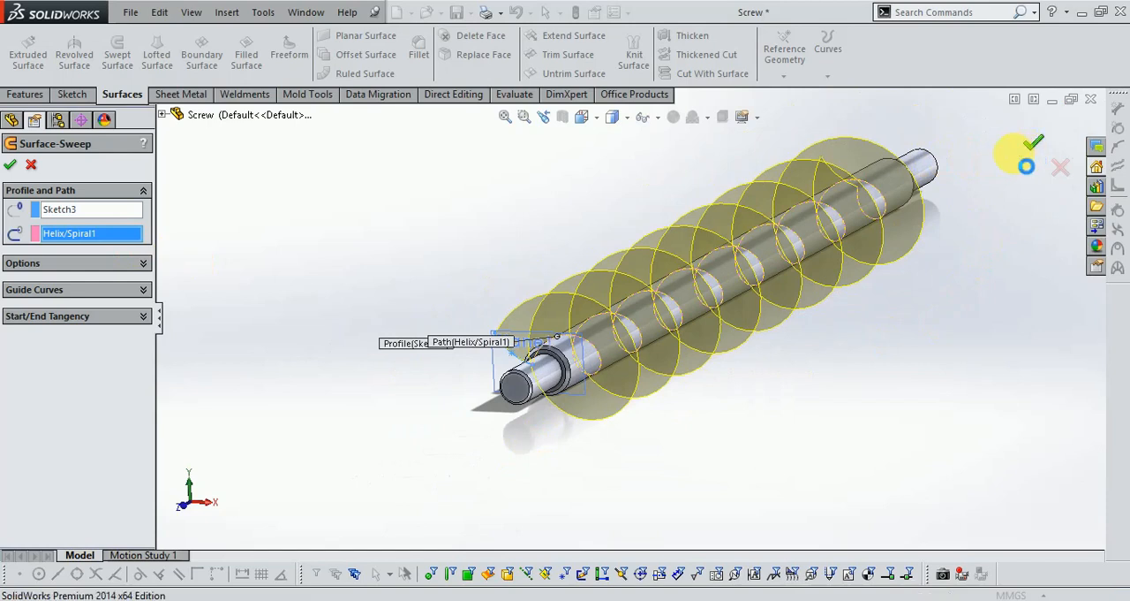
- Thicken the swept helical surface to 4 mm, merged with the shaft
click(946, 276)
middle_drag(931, 277, 553, 277)
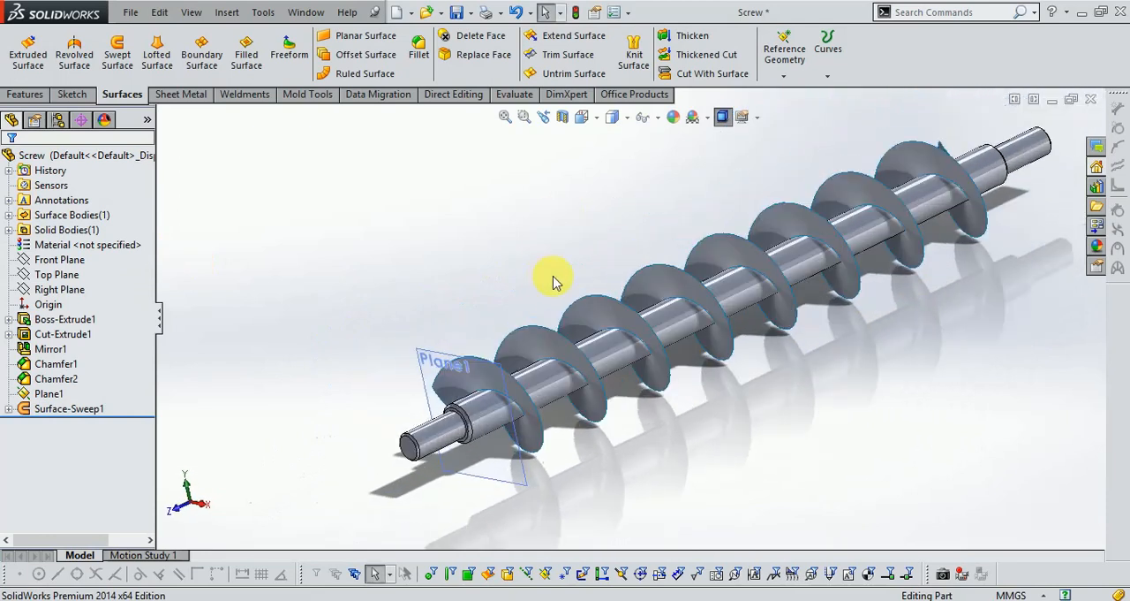
click(698, 36)
scroll(580, 325, down, 3)
click(578, 322)
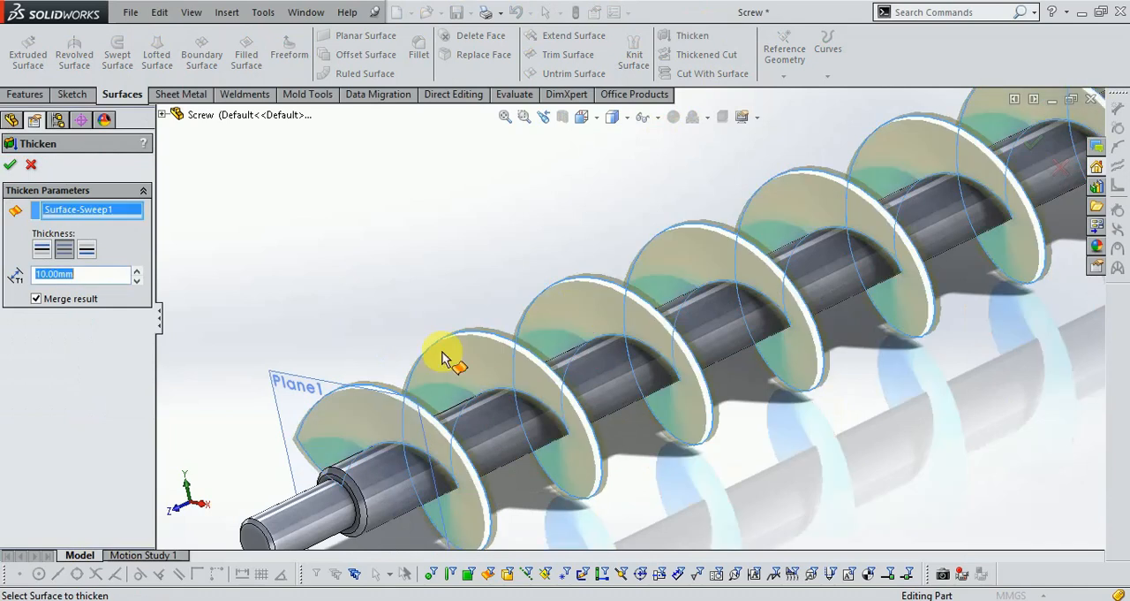
text(4)
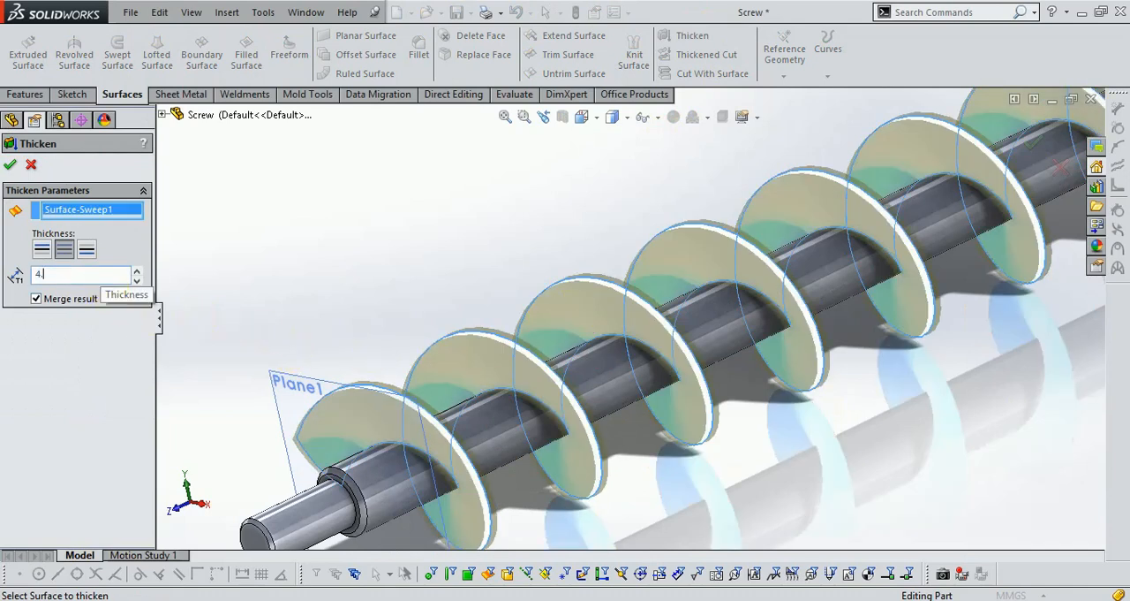
key(Return)
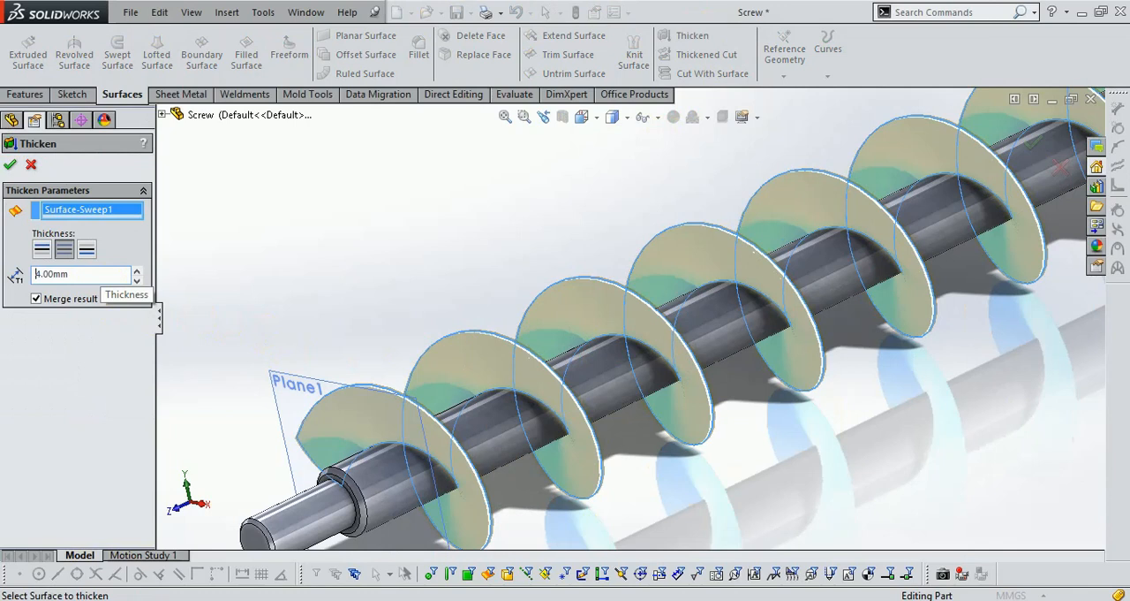
click(10, 168)
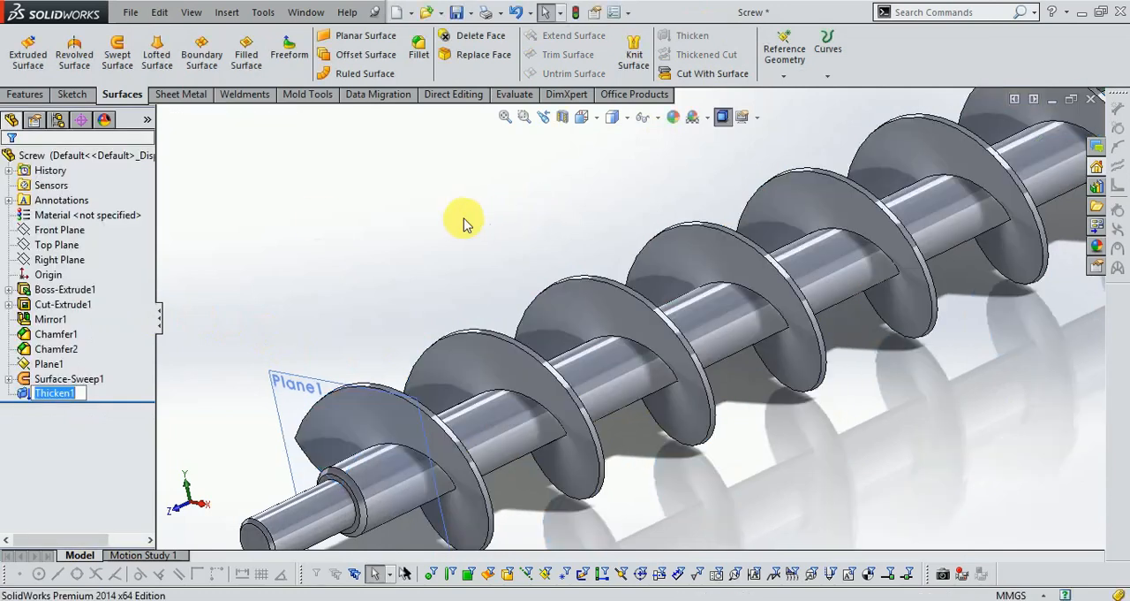
scroll(329, 348, up, 3)
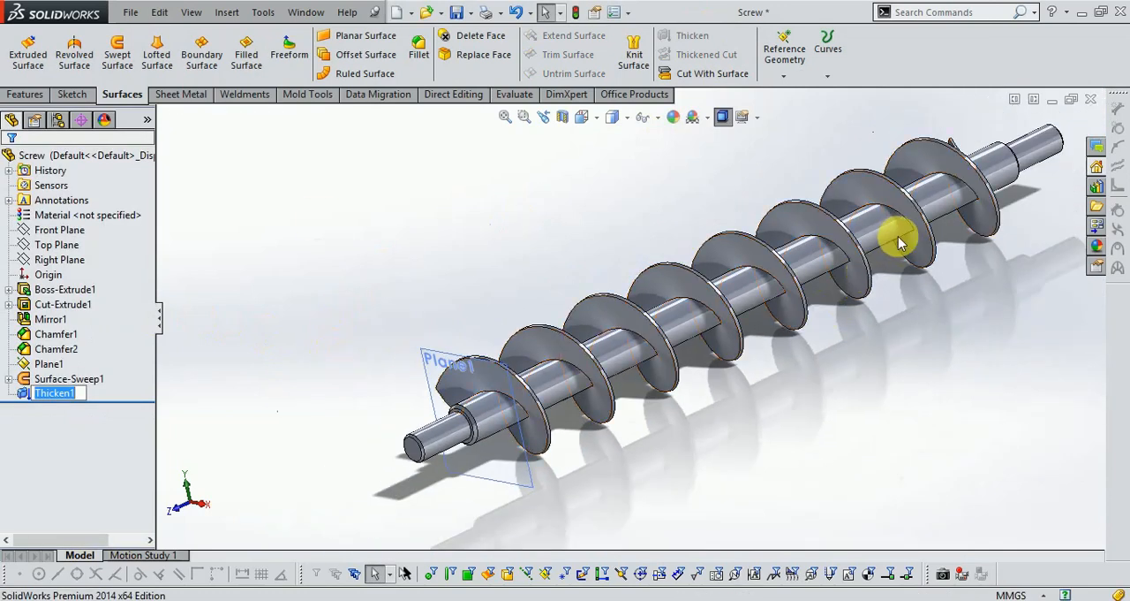
scroll(901, 242, down, 1)
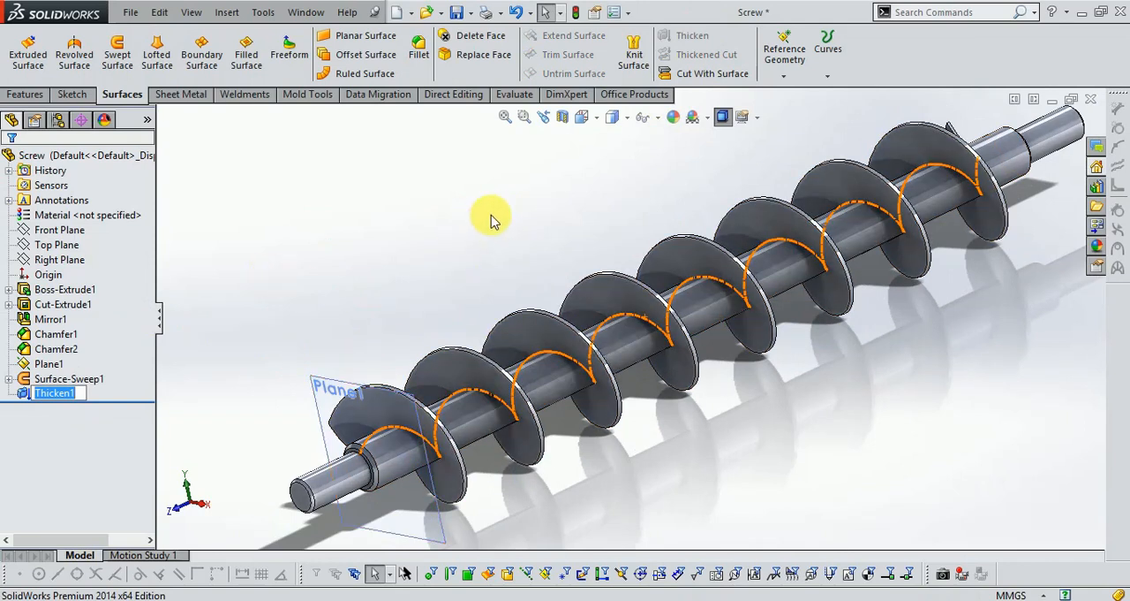
click(419, 48)
scroll(482, 353, down, 5)
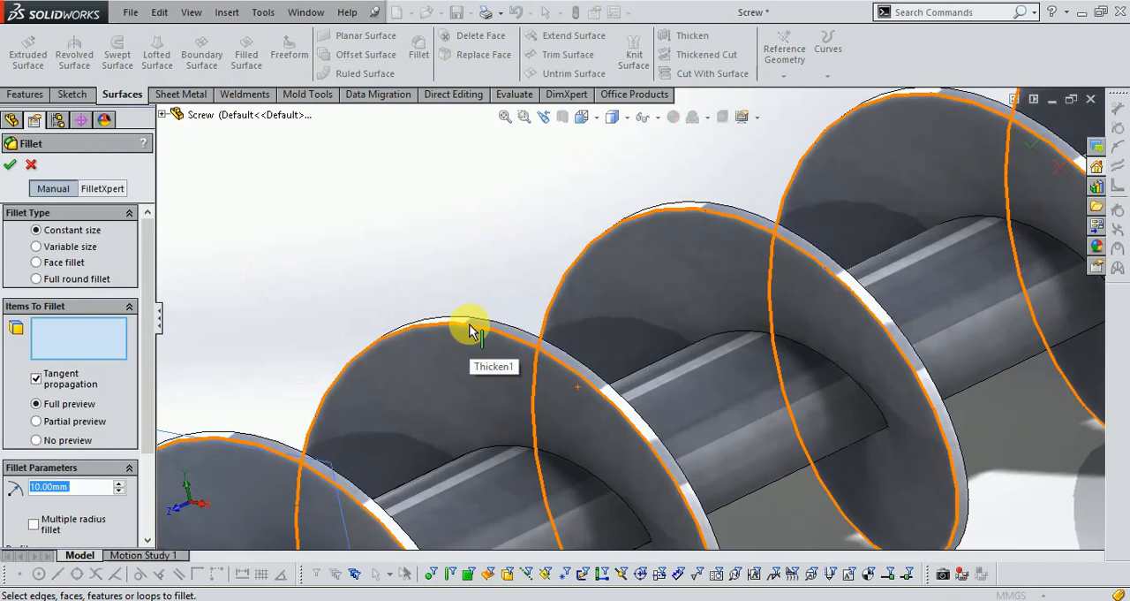
click(1060, 167)
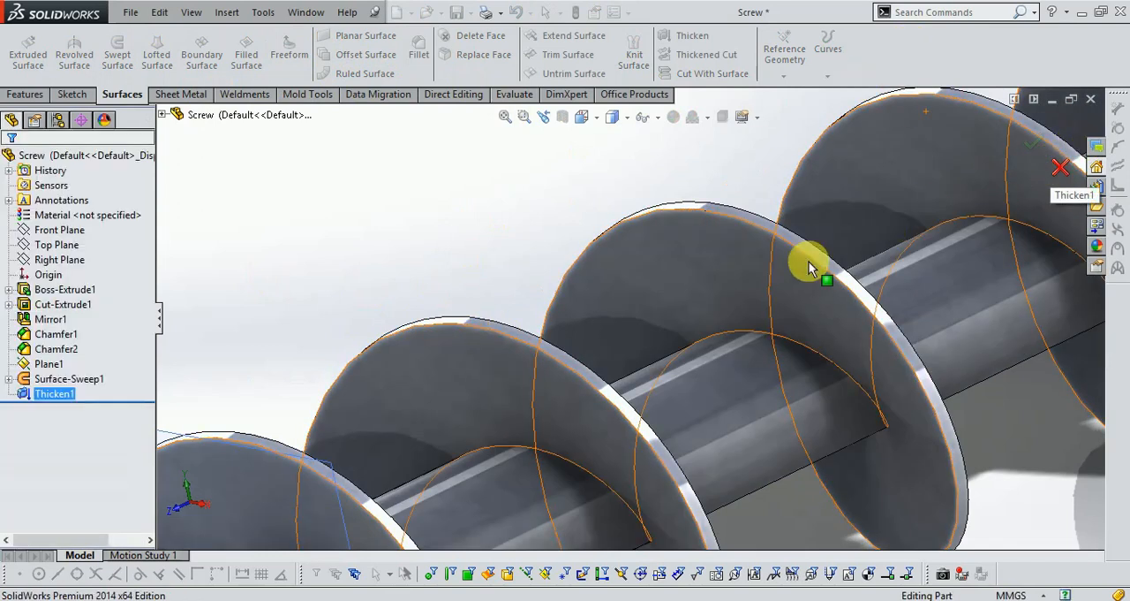
- Apply a constant-size fillet to the outer helical edge of the screw flight with a radius of 1.5 mm
click(39, 94)
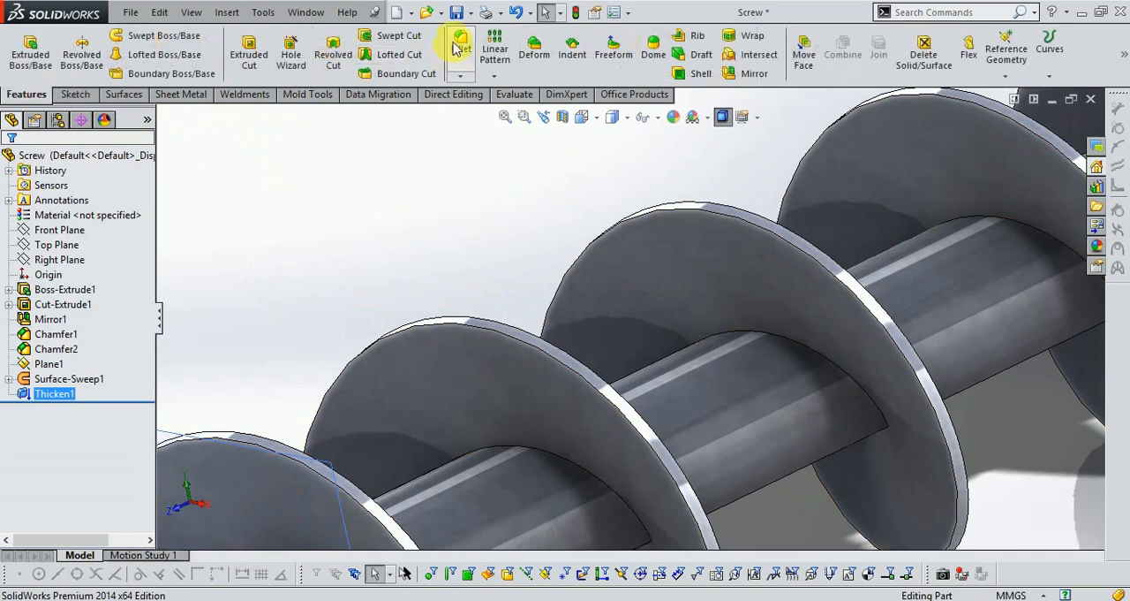
click(460, 42)
click(428, 325)
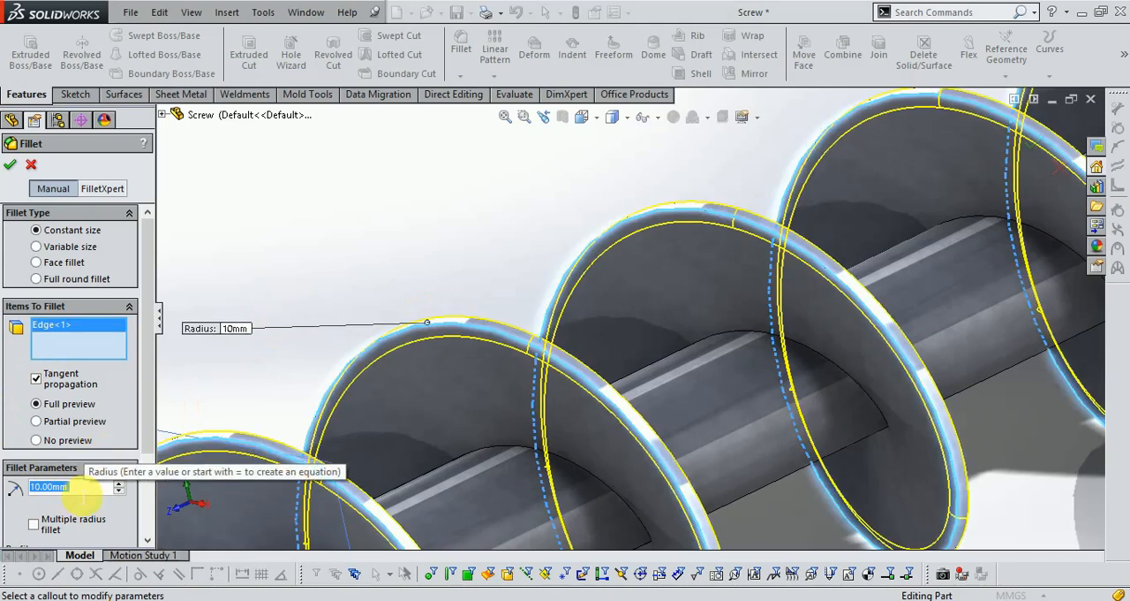
text(1.5)
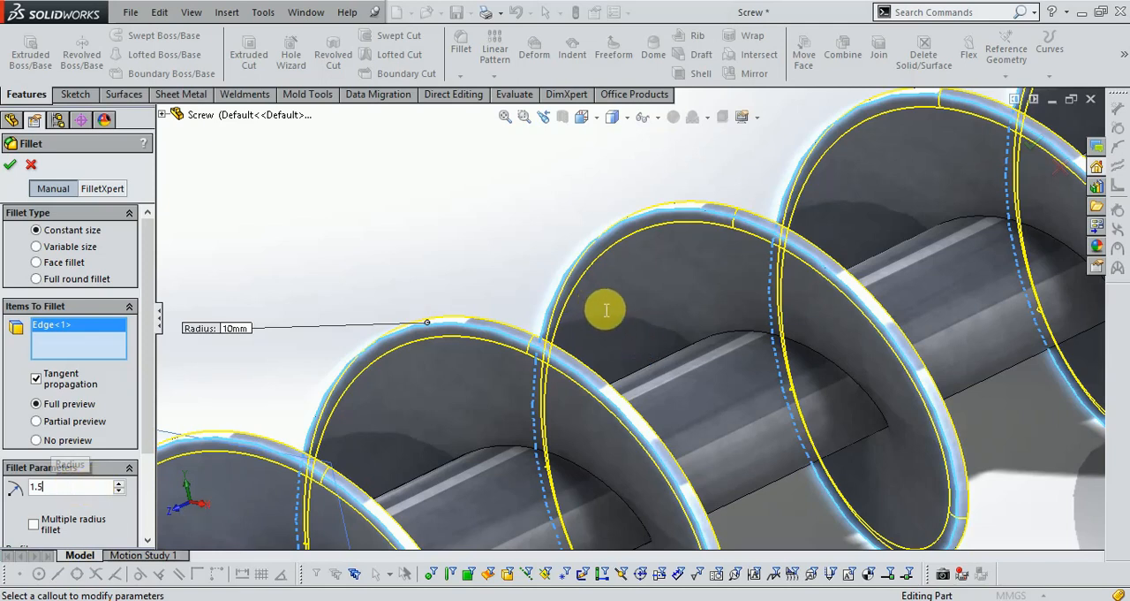
key(Return)
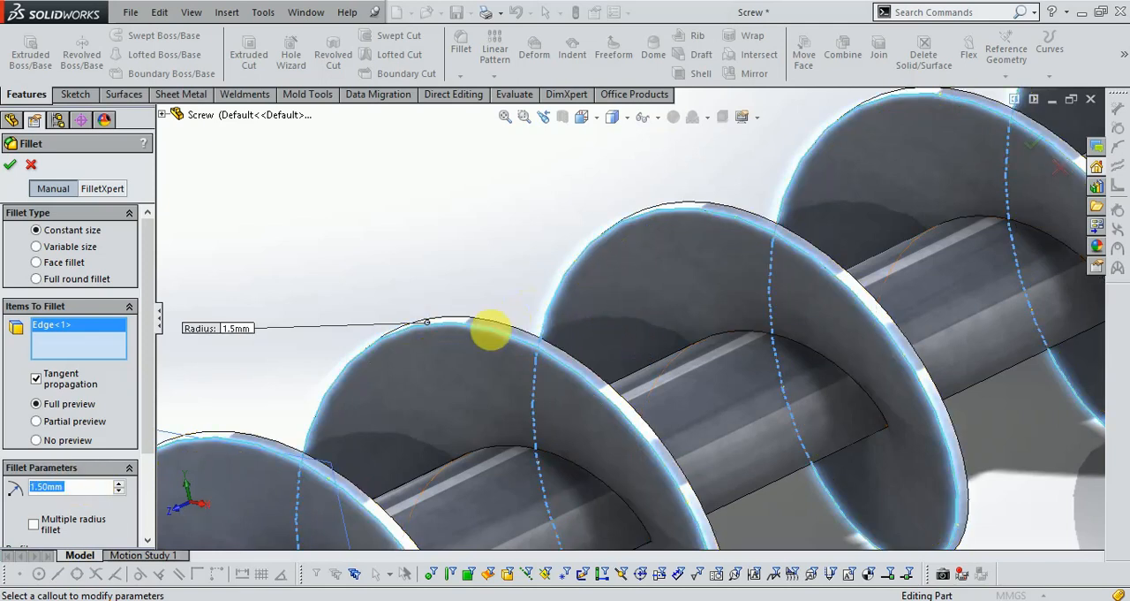
- Try fillet radii of 2 mm and 1 mm on the flight's outer helical edge
scroll(487, 321, down, 3)
text(2.0)
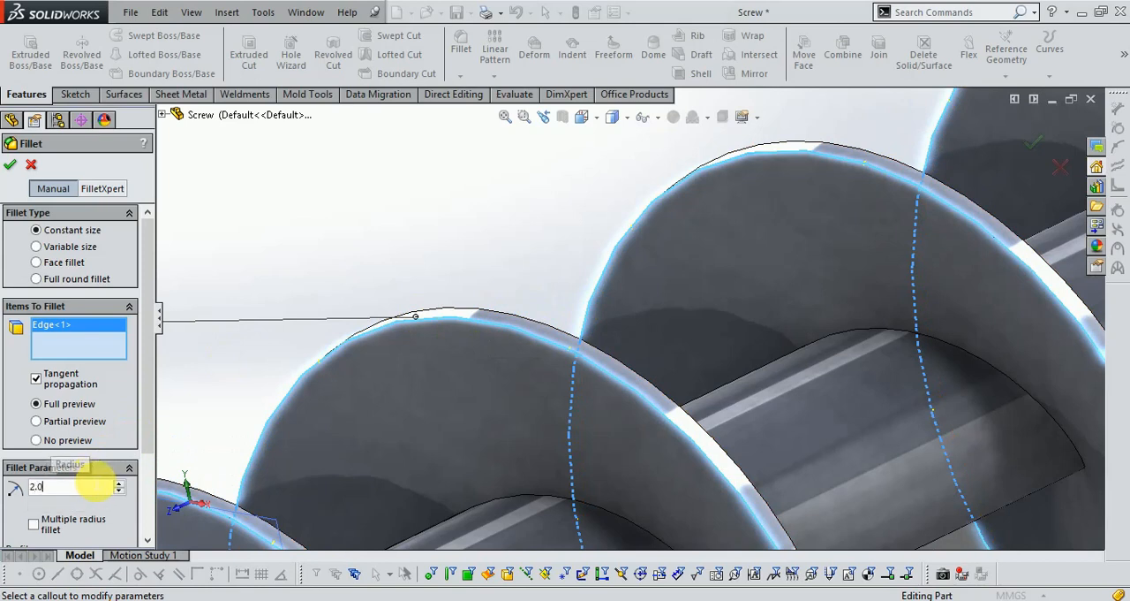
key(Return)
text(1.0)
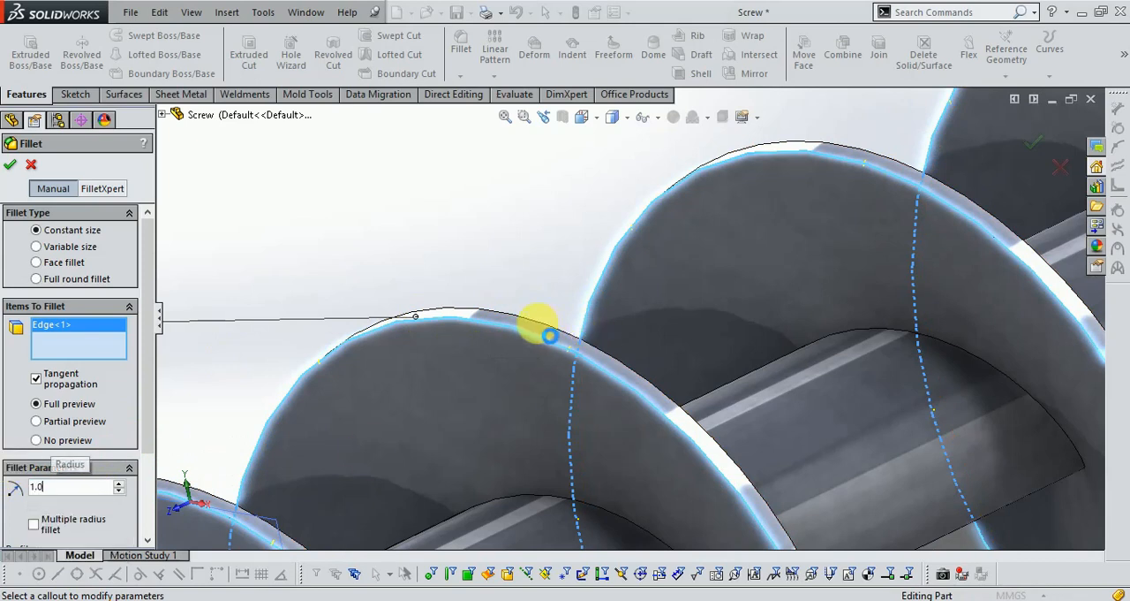
key(Return)
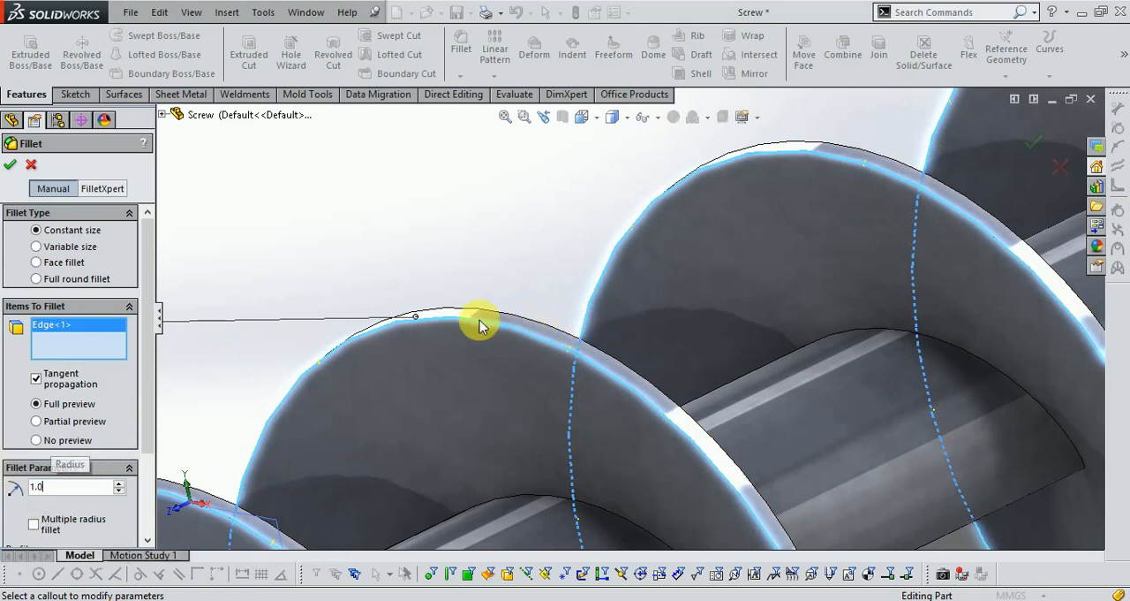
scroll(433, 233, up, 3)
scroll(609, 310, down, 3)
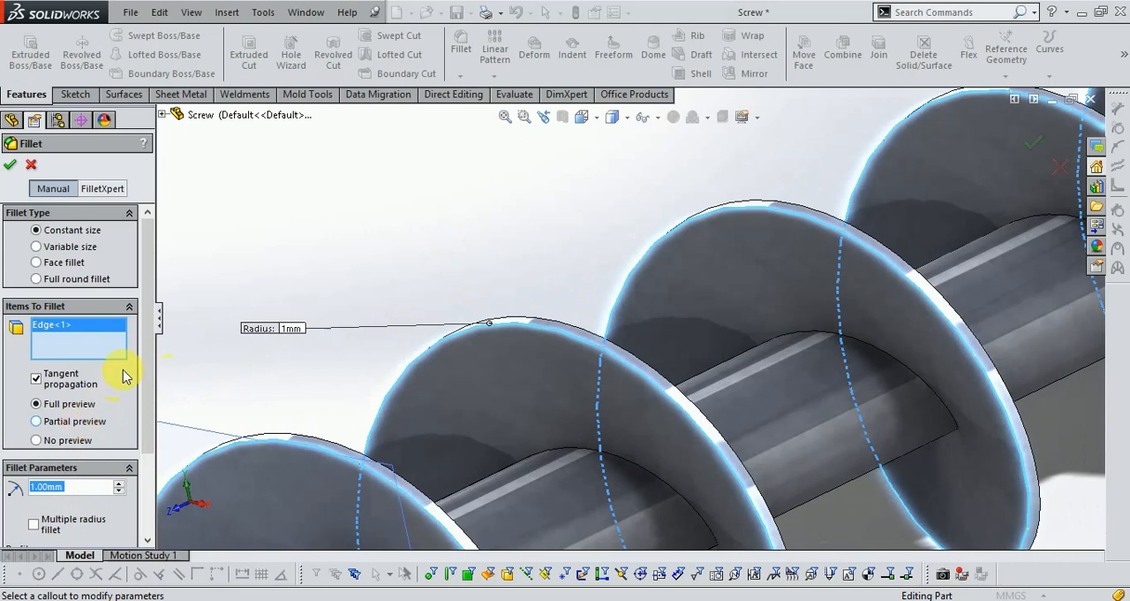
scroll(144, 348, down, 2)
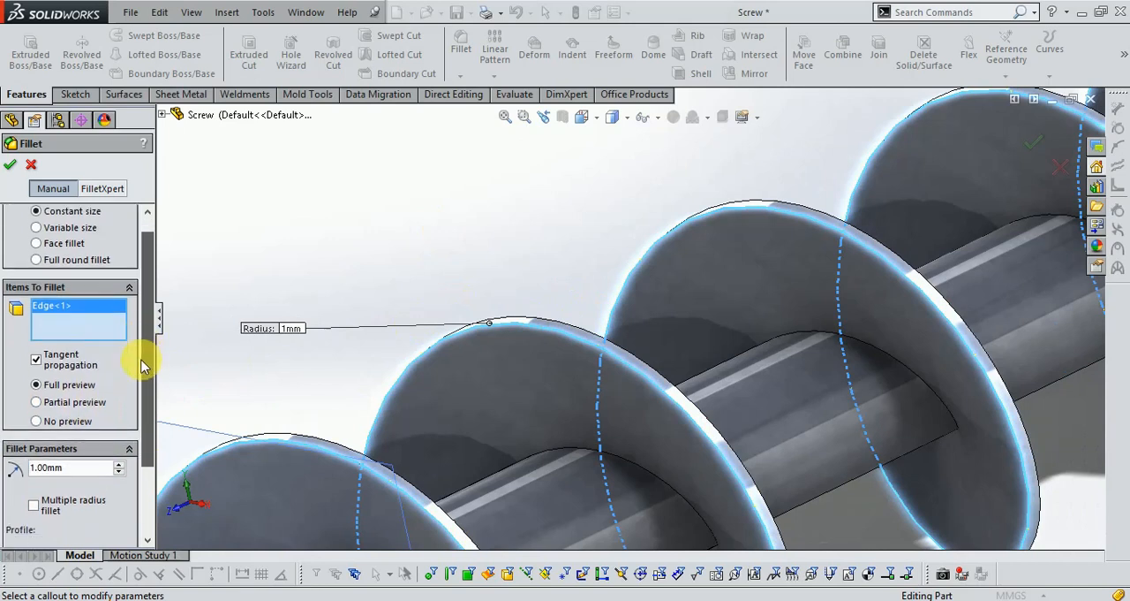
click(36, 243)
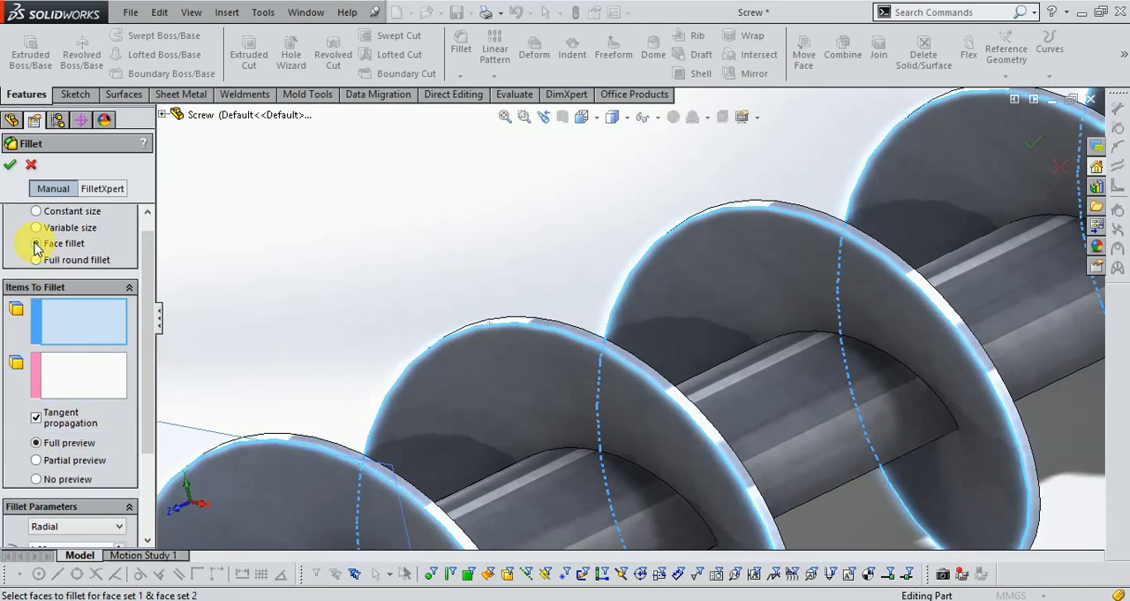
click(37, 212)
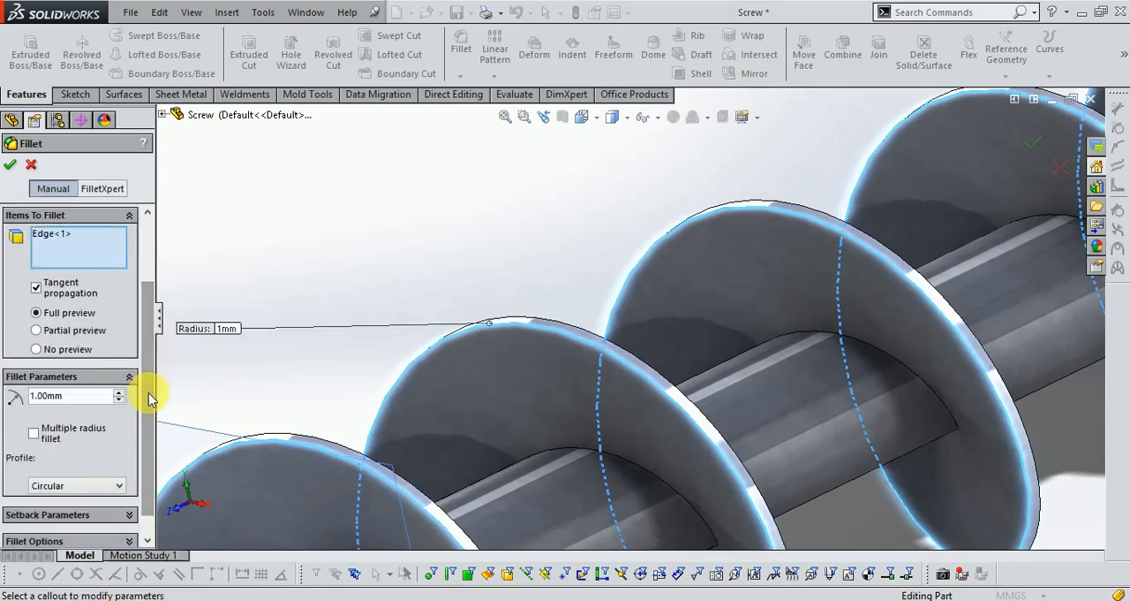
- Switch the fillet profile to Conic Radius and try conic radii of 2 mm and 1 mm
scroll(146, 394, down, 1)
click(48, 461)
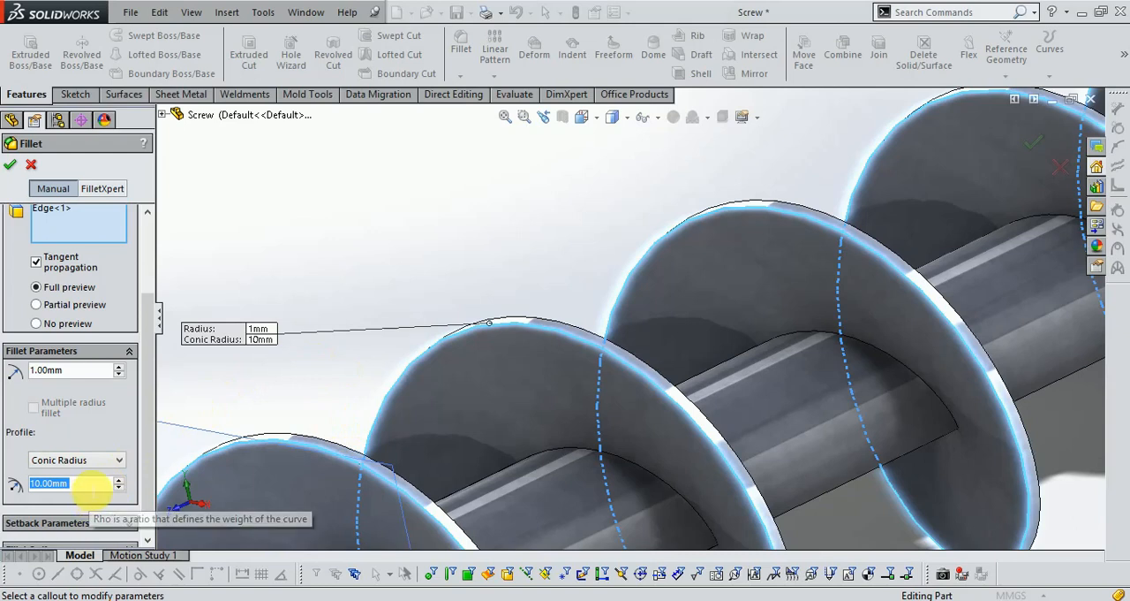
text(2)
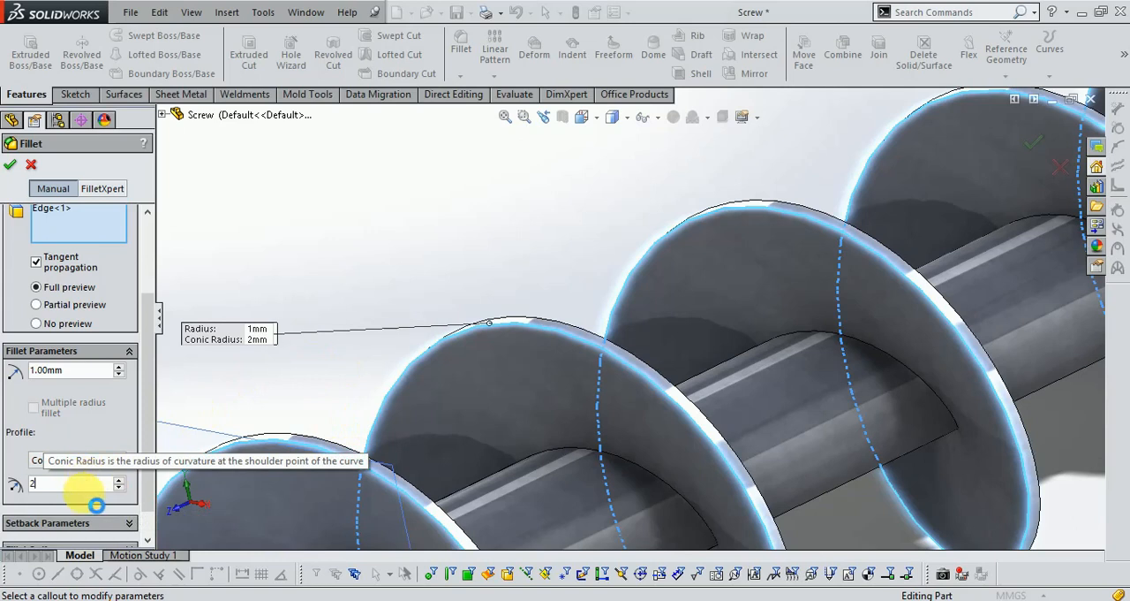
key(Return)
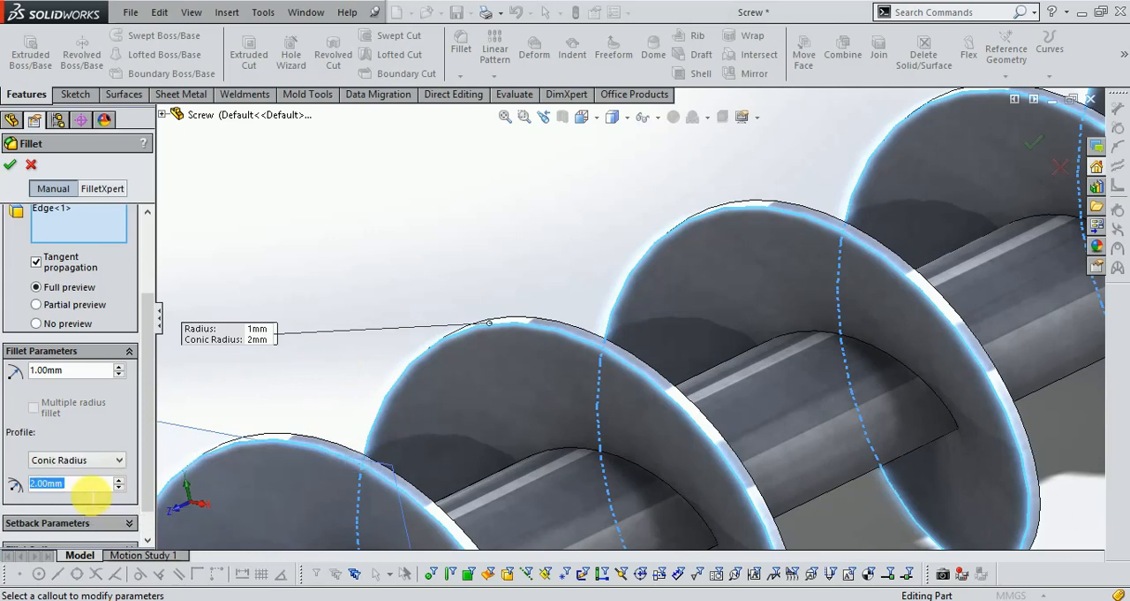
text(1)
key(Return)
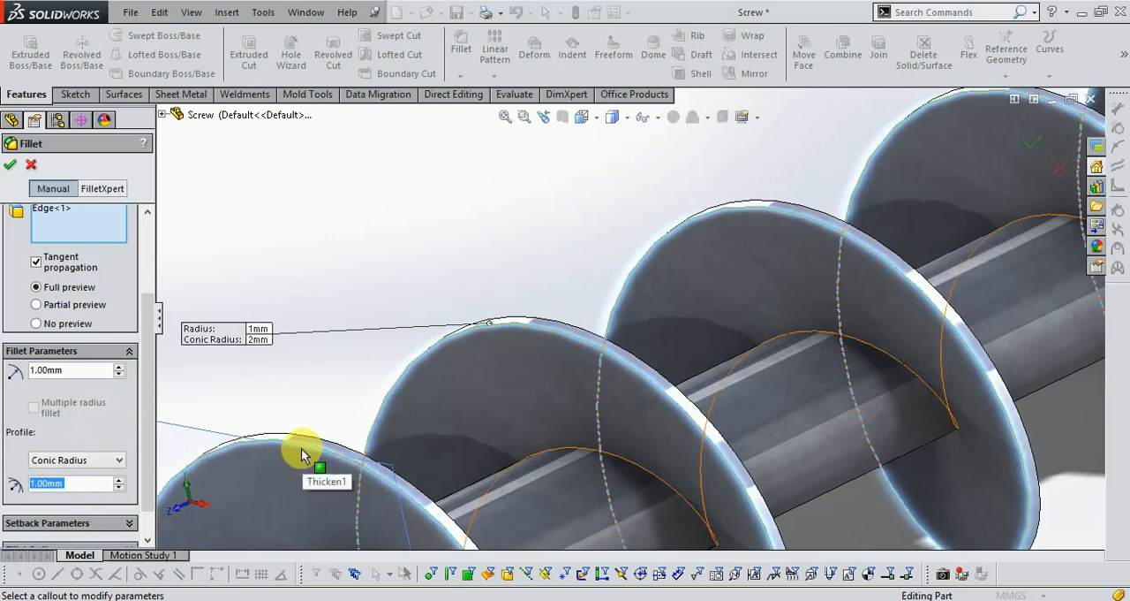
- Add the flight's second outer helical edge to the fillet and set the fillet radius to 1.5 mm
scroll(298, 449, down, 3)
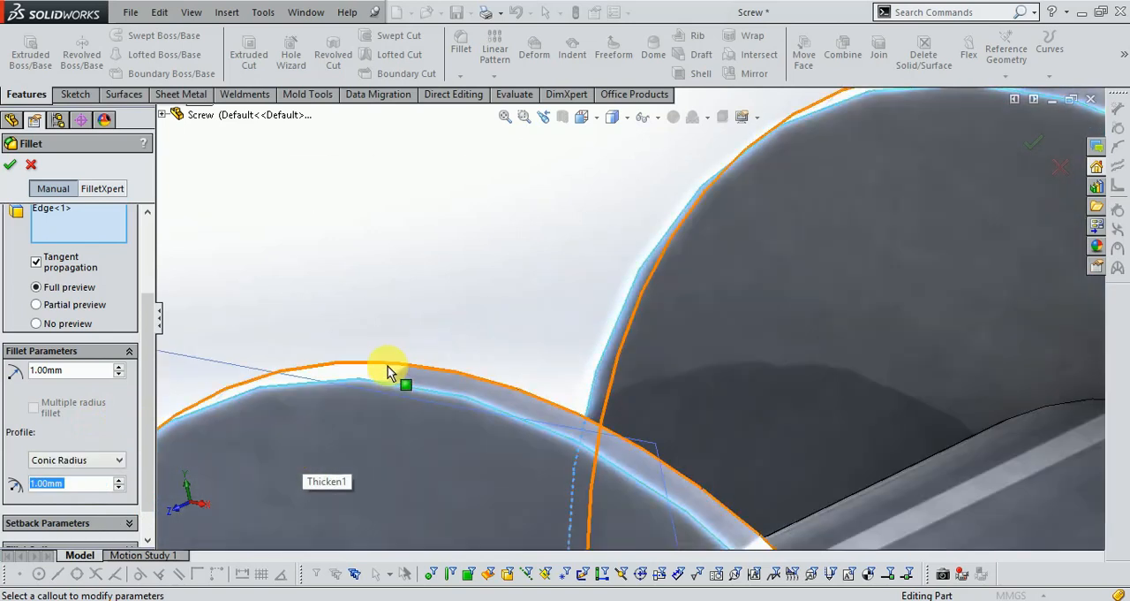
click(393, 369)
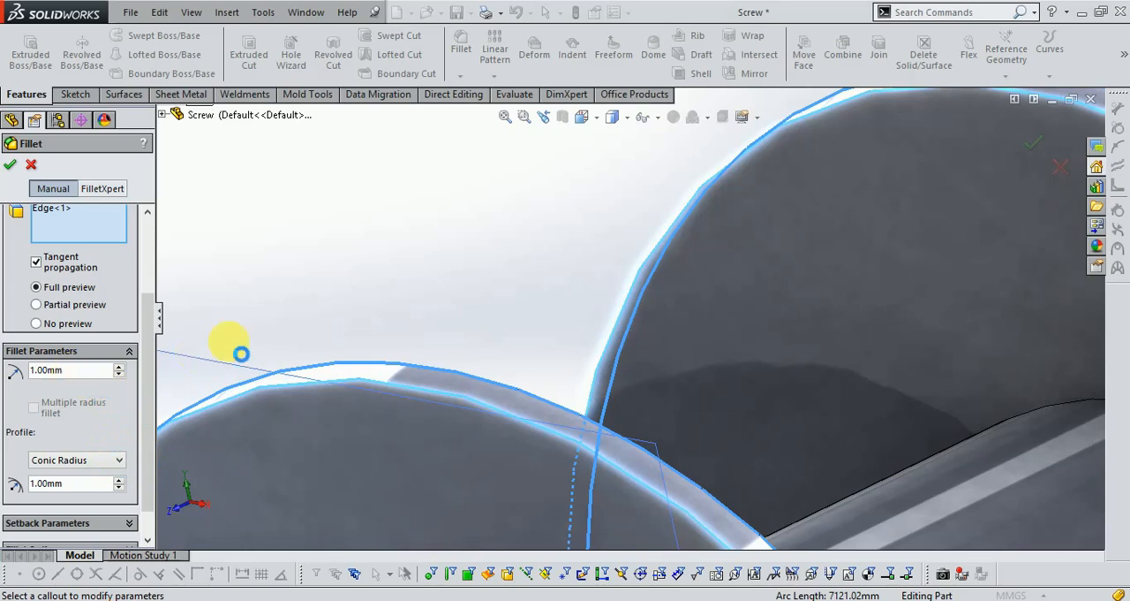
click(209, 360)
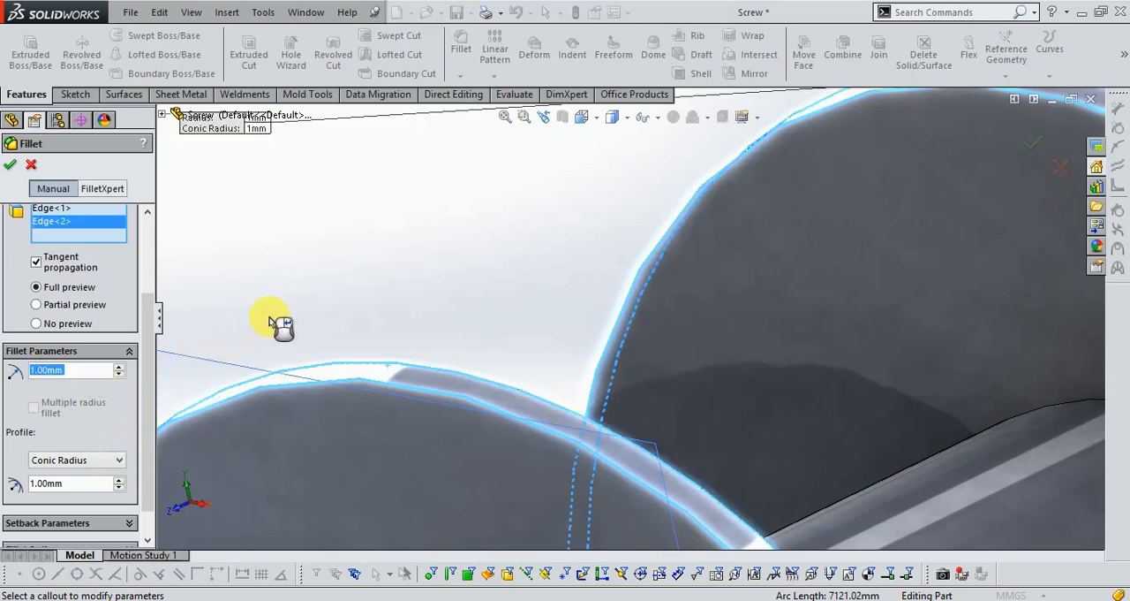
scroll(281, 327, up, 5)
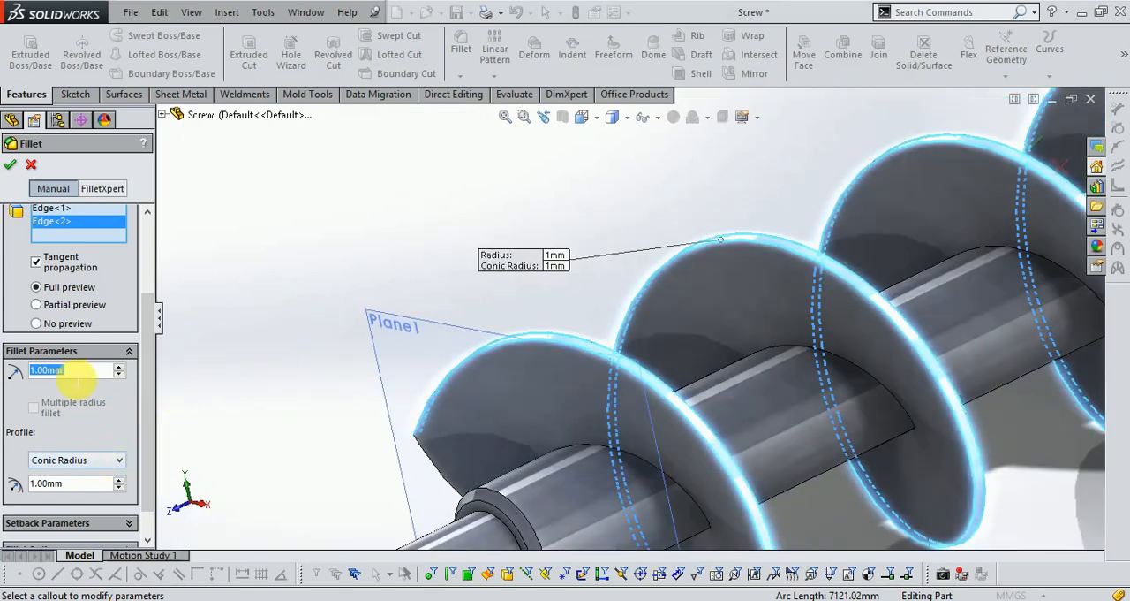
text(1.5)
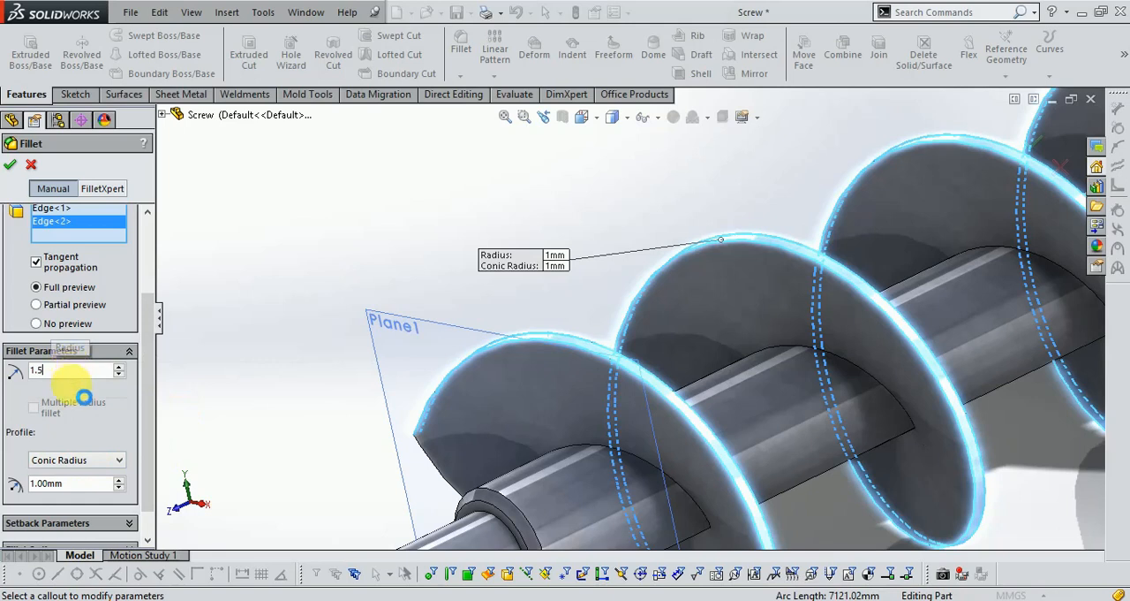
key(Return)
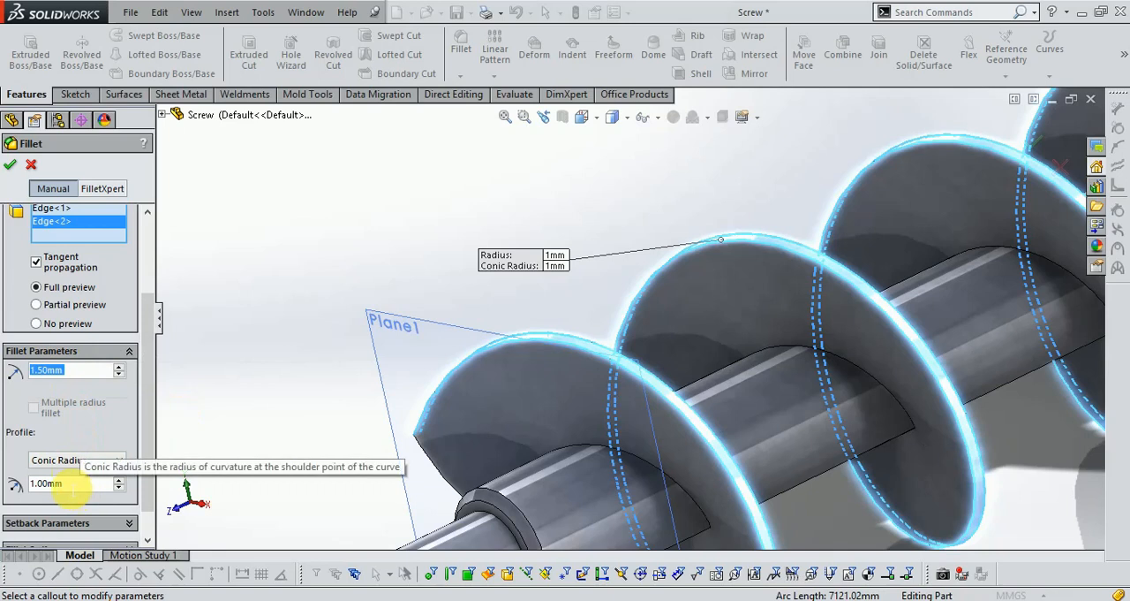
- Try a conic radius of 1.5 mm, change it to 20 mm and accept the fillet
click(69, 484)
text(1.50)
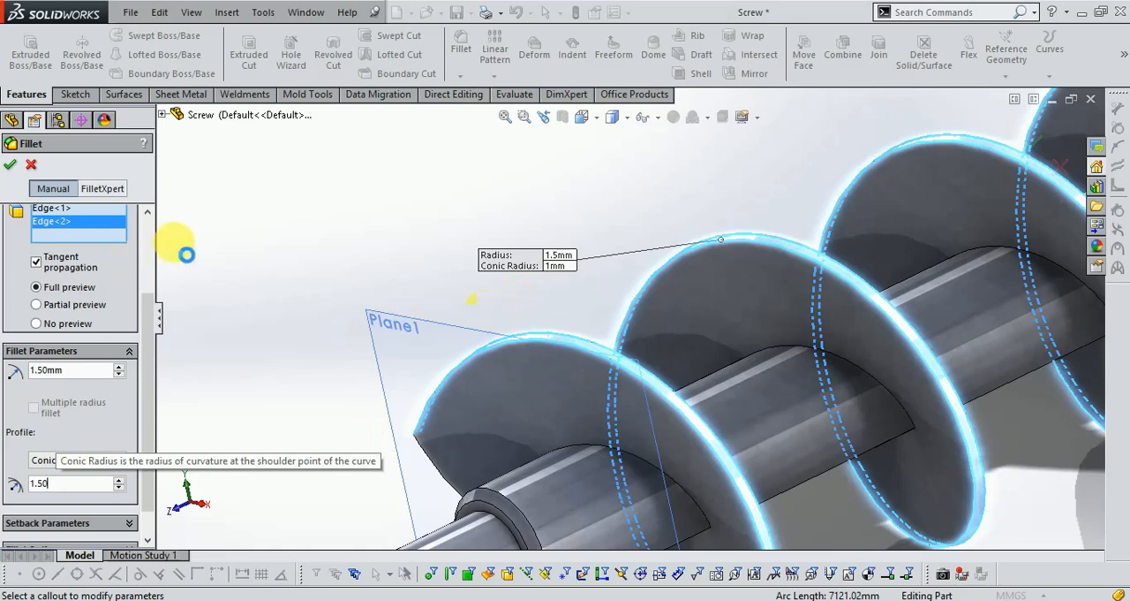
key(Return)
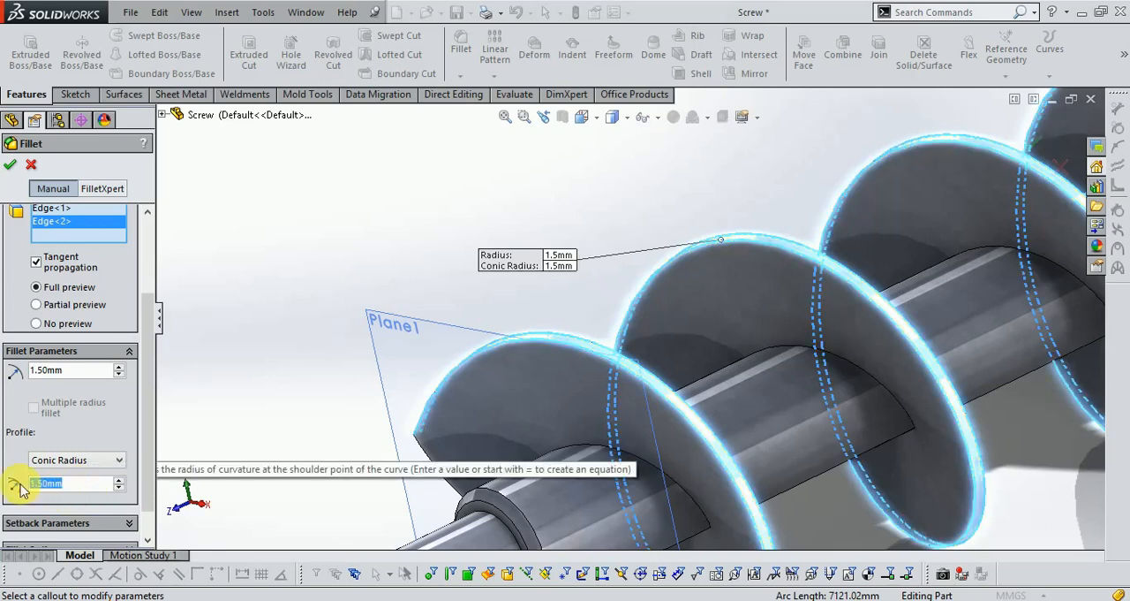
text(20)
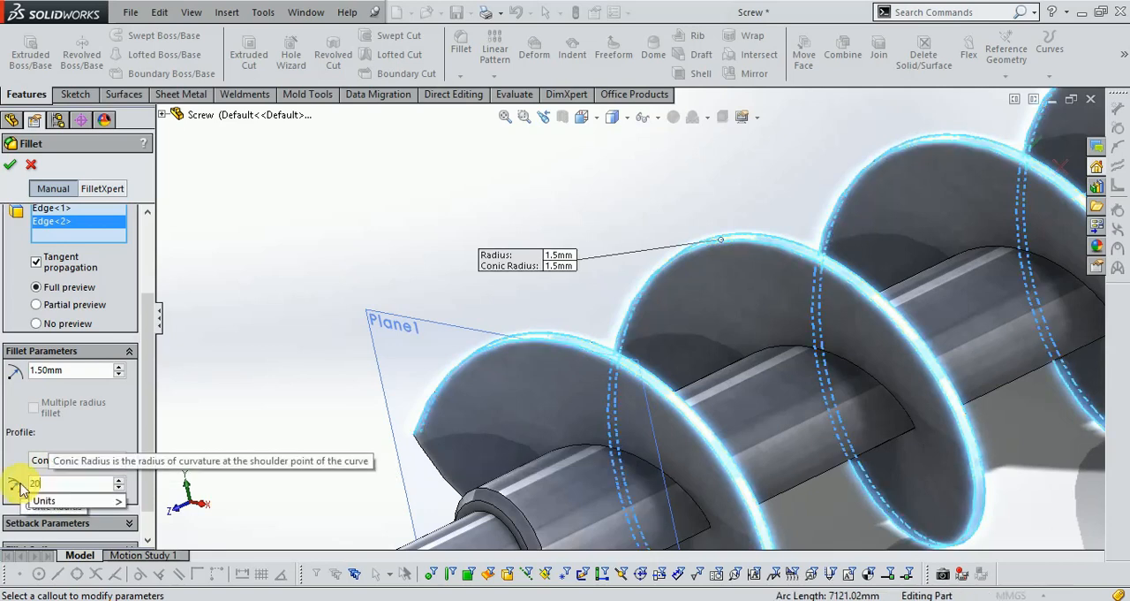
click(33, 496)
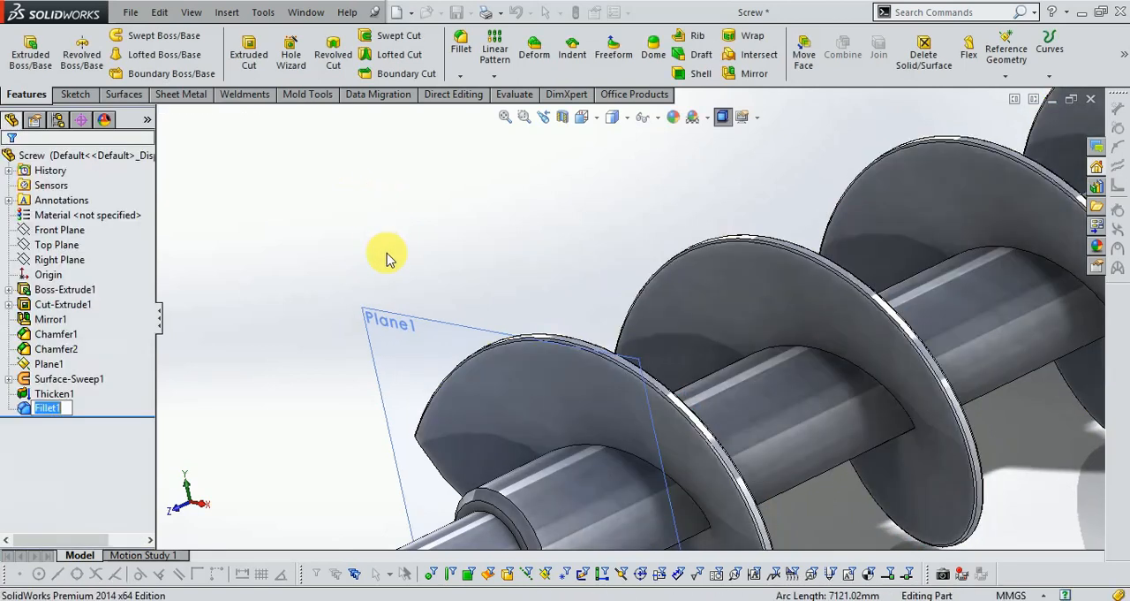
- Examine the filleted flight edges up close along the screw and the overall shape of both shaft ends
scroll(370, 275, up, 3)
scroll(934, 250, down, 6)
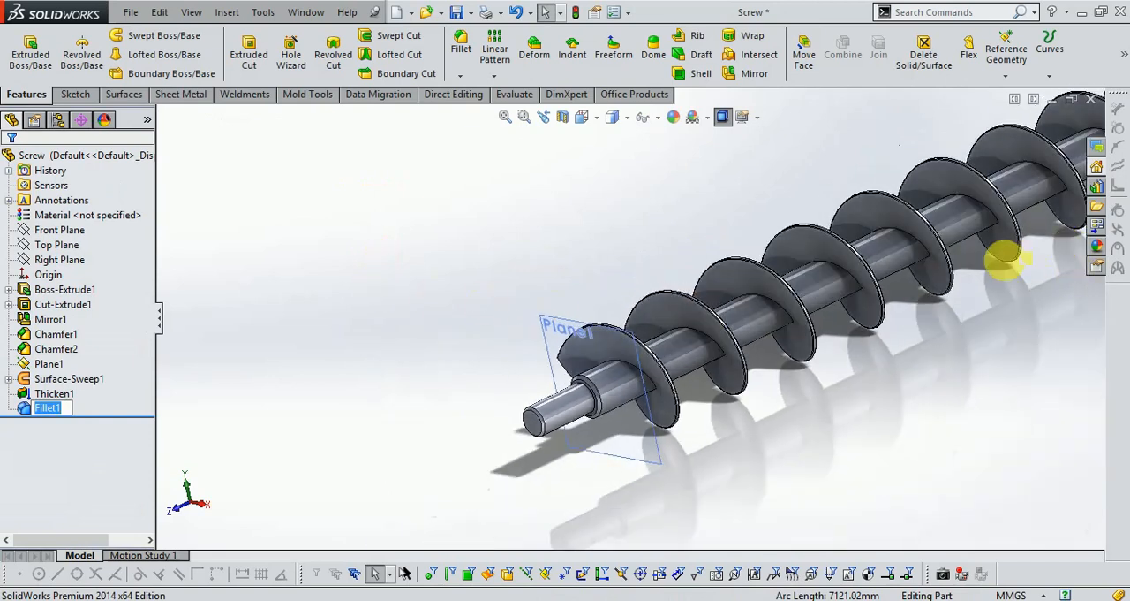
scroll(812, 424, up, 5)
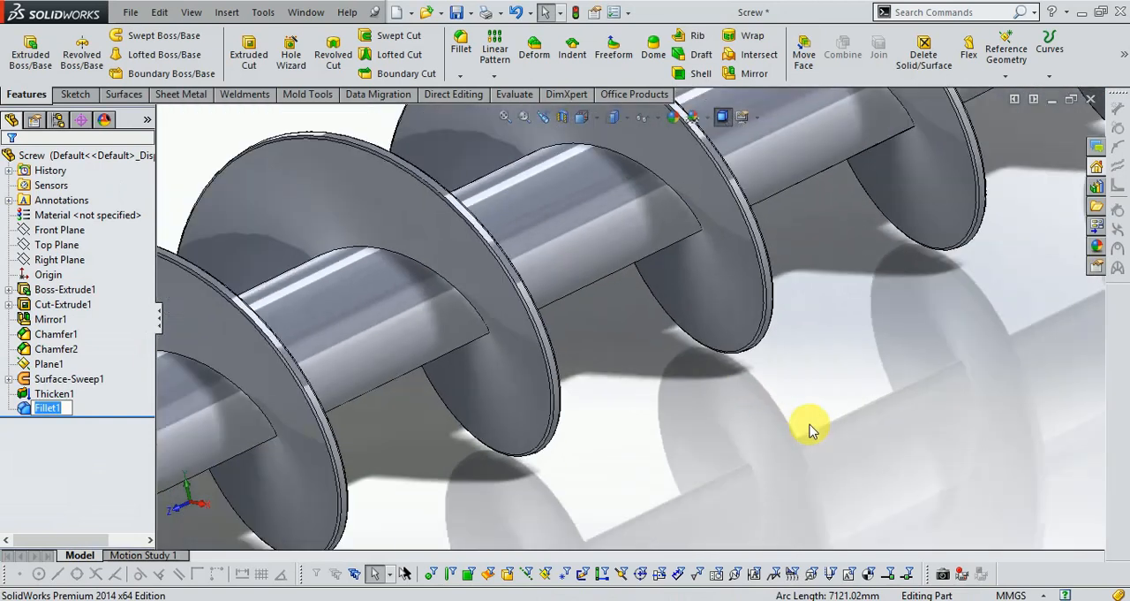
scroll(813, 397, up, 3)
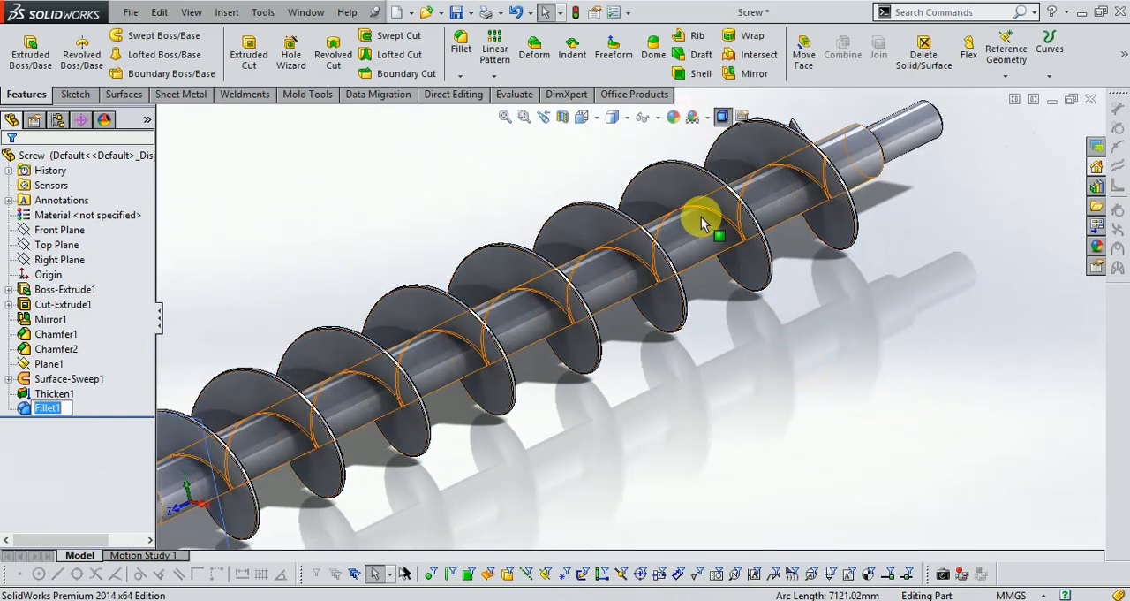
scroll(699, 214, down, 8)
scroll(819, 277, up, 8)
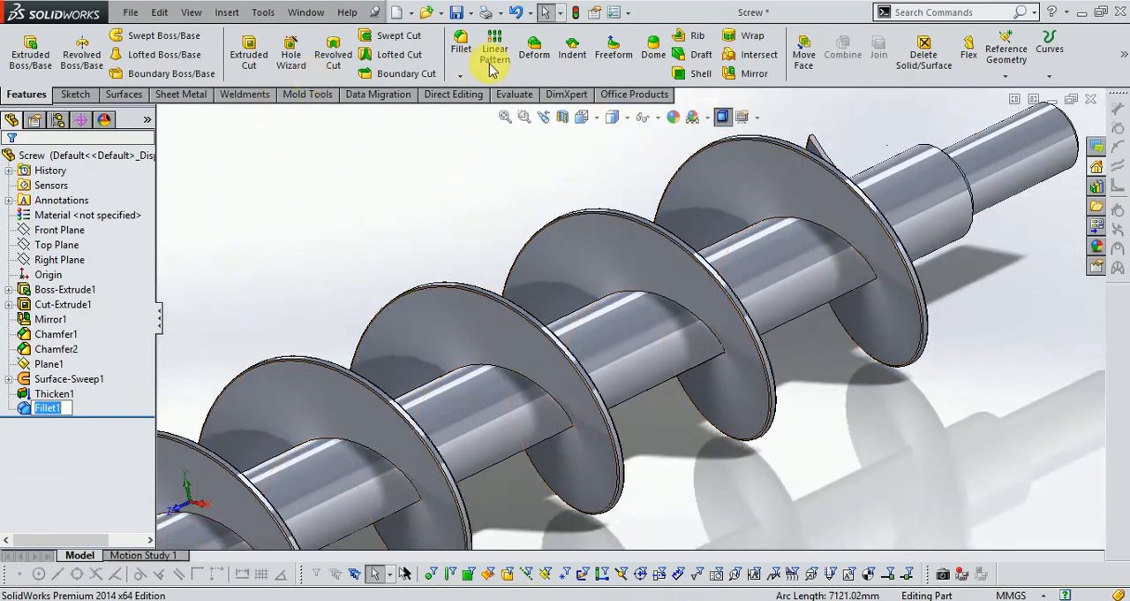
scroll(729, 262, up, 5)
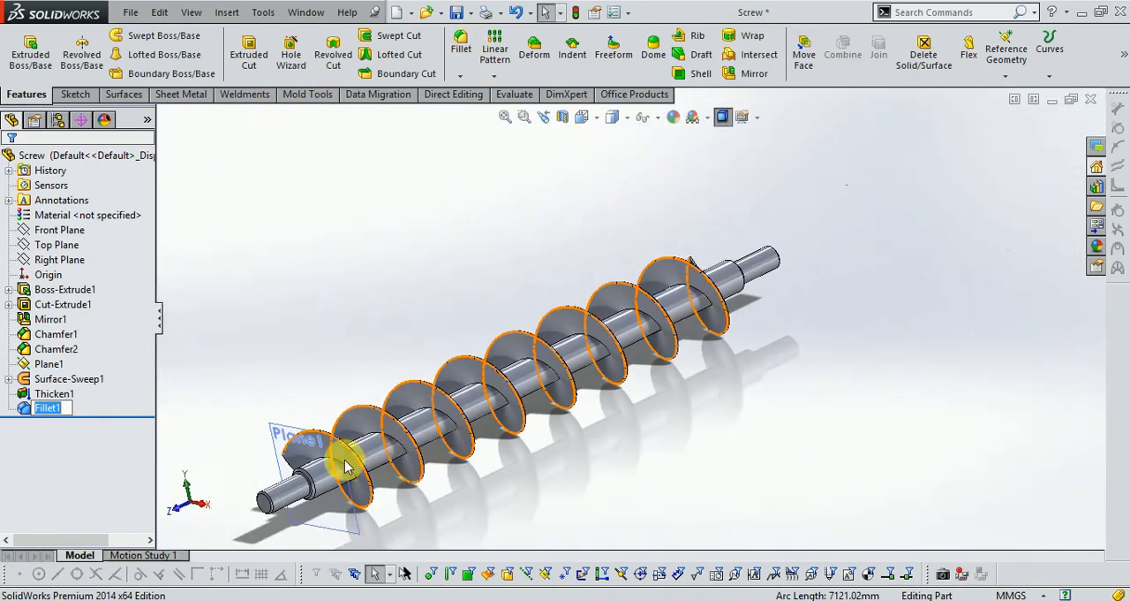
scroll(430, 421, down, 5)
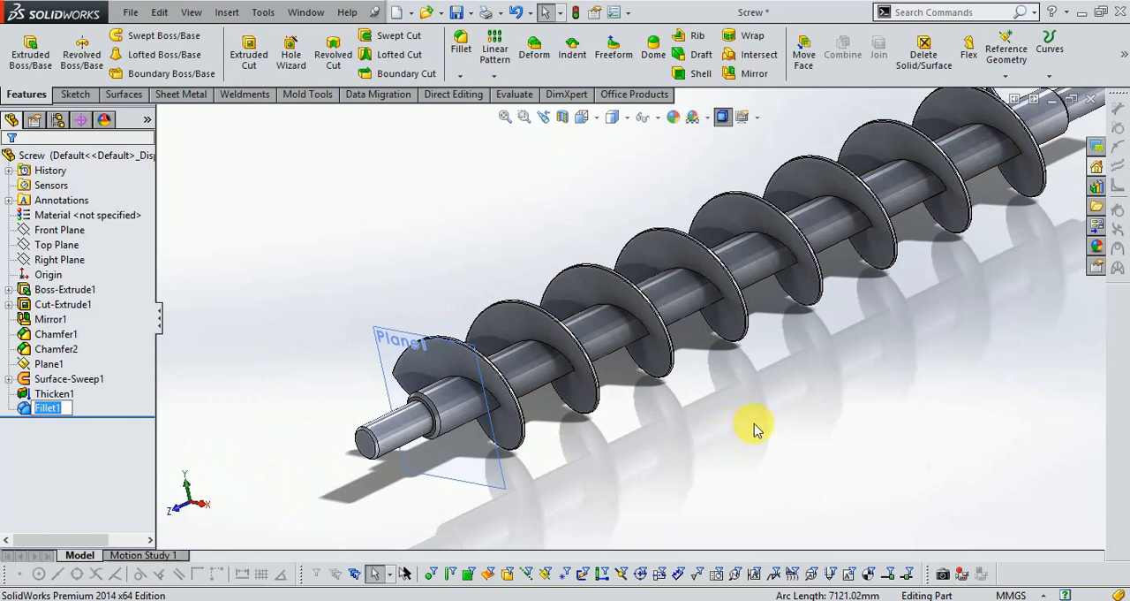
scroll(761, 446, up, 2)
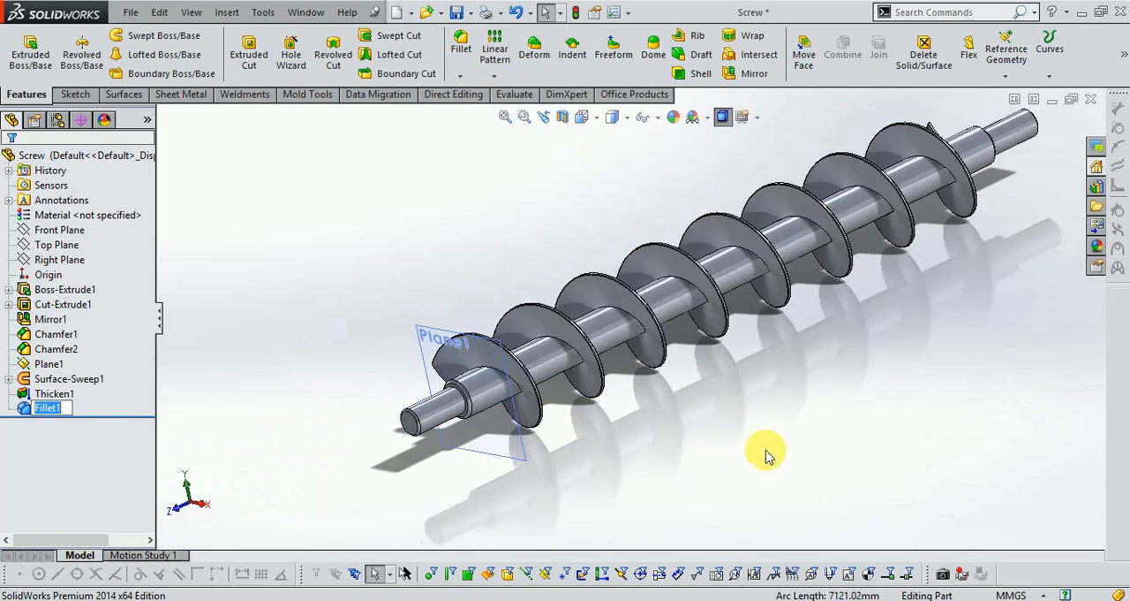
- Hide Plane1 at the shaft end and save the part with the whole screw in view
click(417, 325)
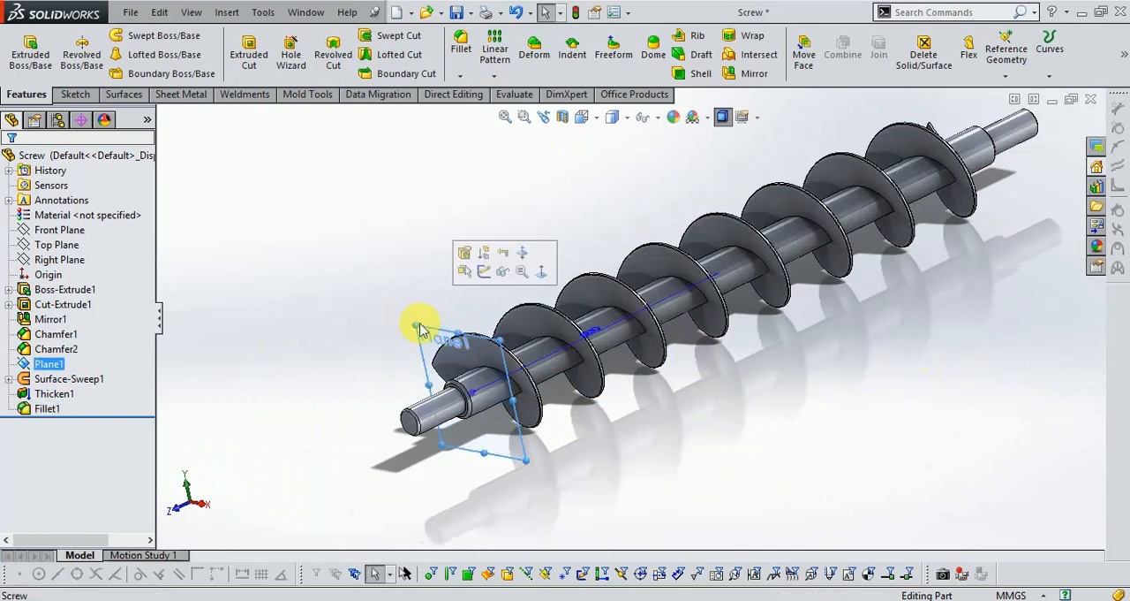
click(500, 273)
key(f)
key(ctrl+s)
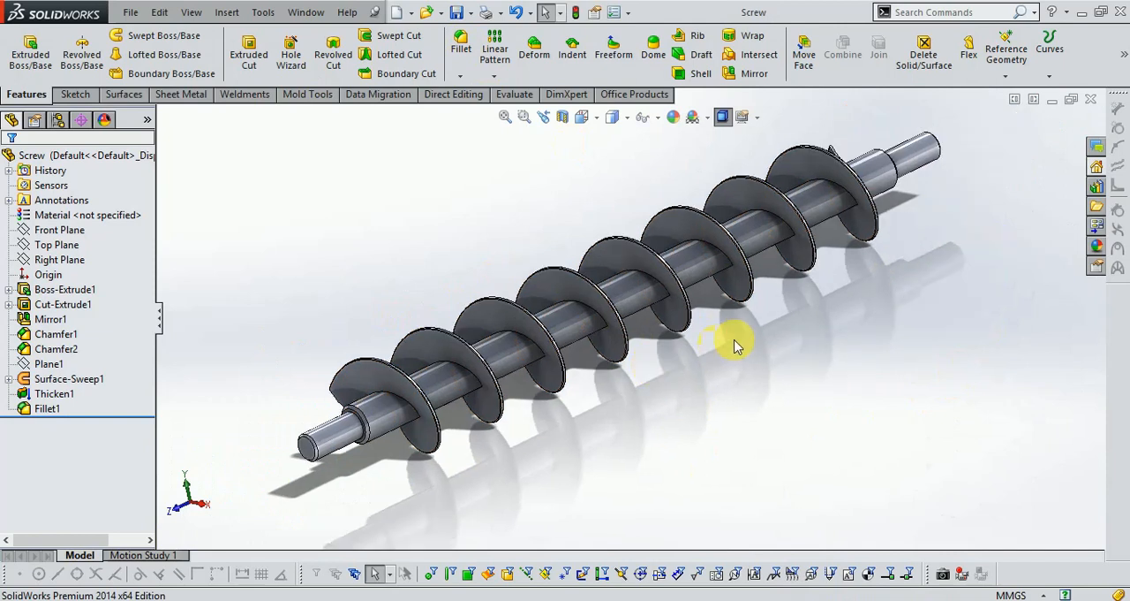
- Apply a steel appearance from the metal appearances to the entire screw body
click(1097, 246)
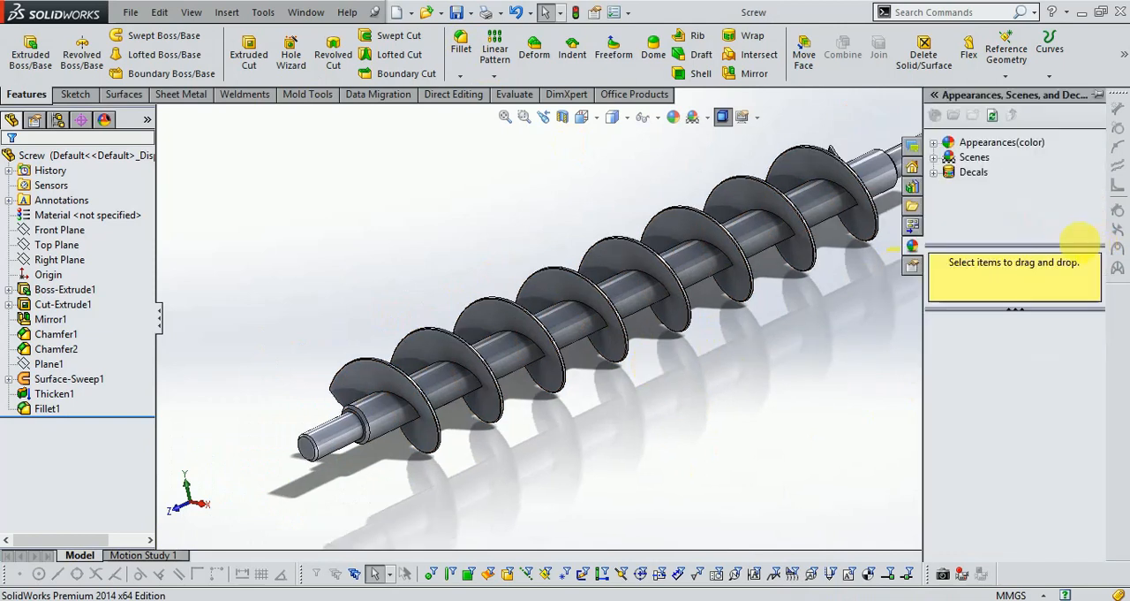
click(934, 143)
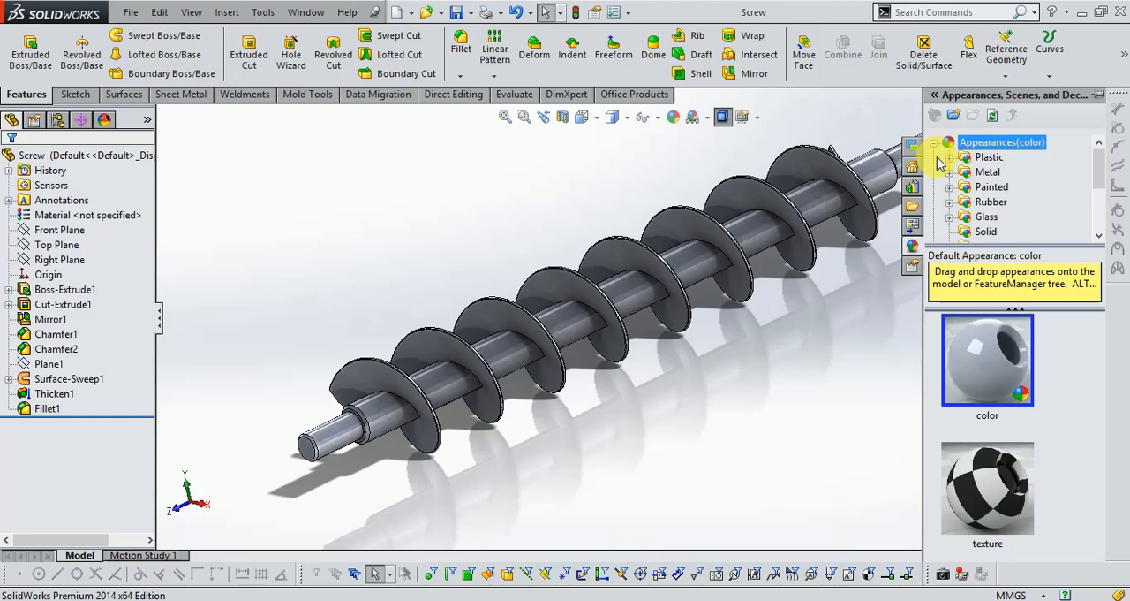
click(948, 172)
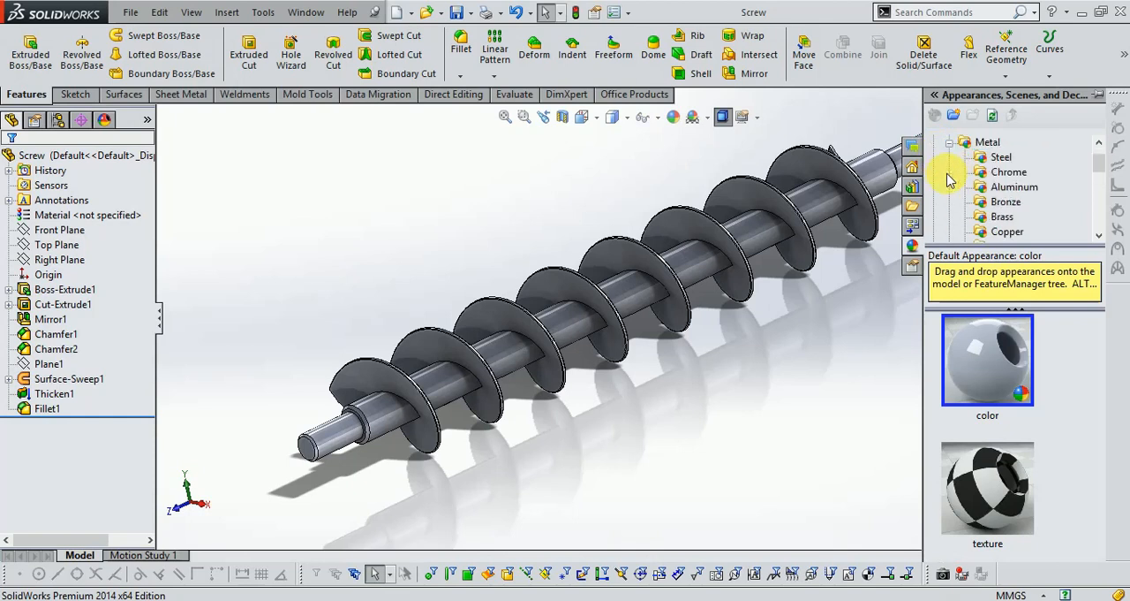
click(996, 164)
mouse_move(987, 357)
mouse_down()
mouse_move(830, 233)
mouse_move(802, 215)
mouse_move(796, 227)
mouse_up()
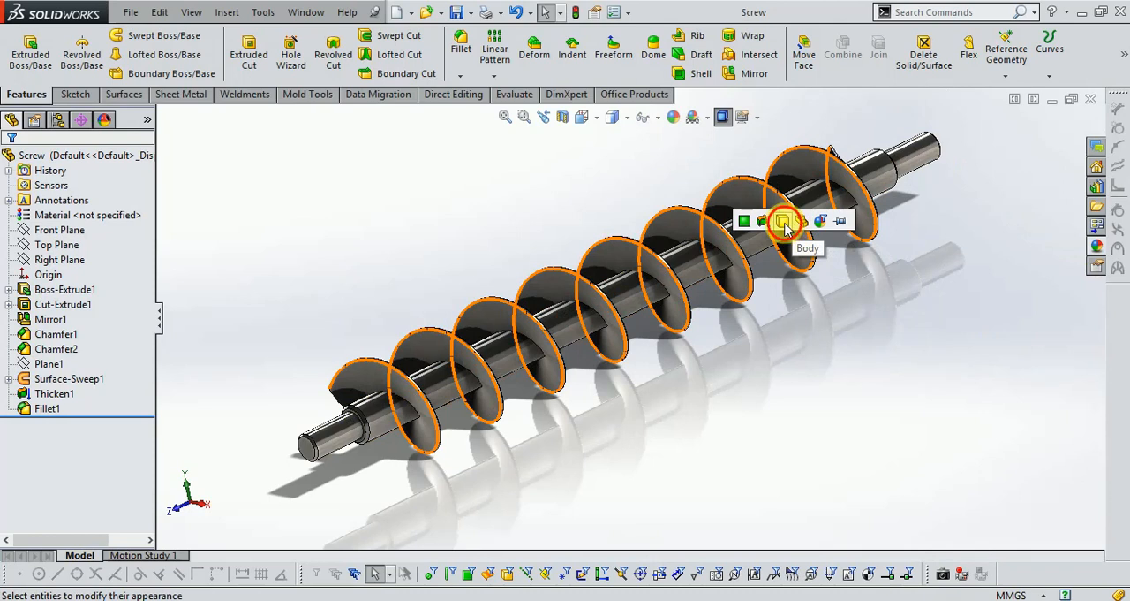
click(785, 226)
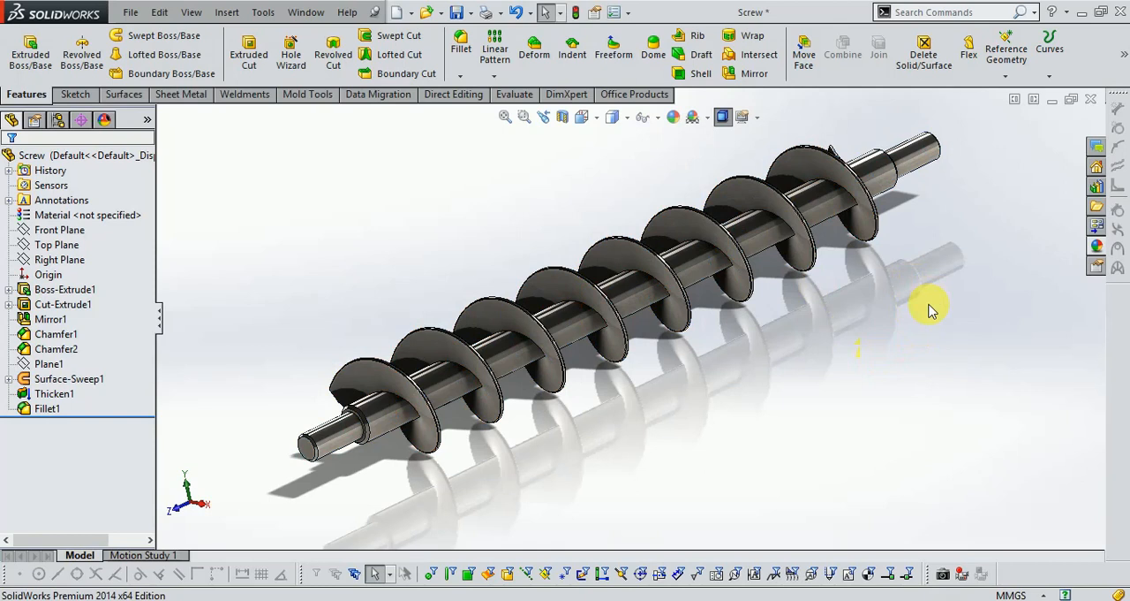
scroll(529, 222, down, 2)
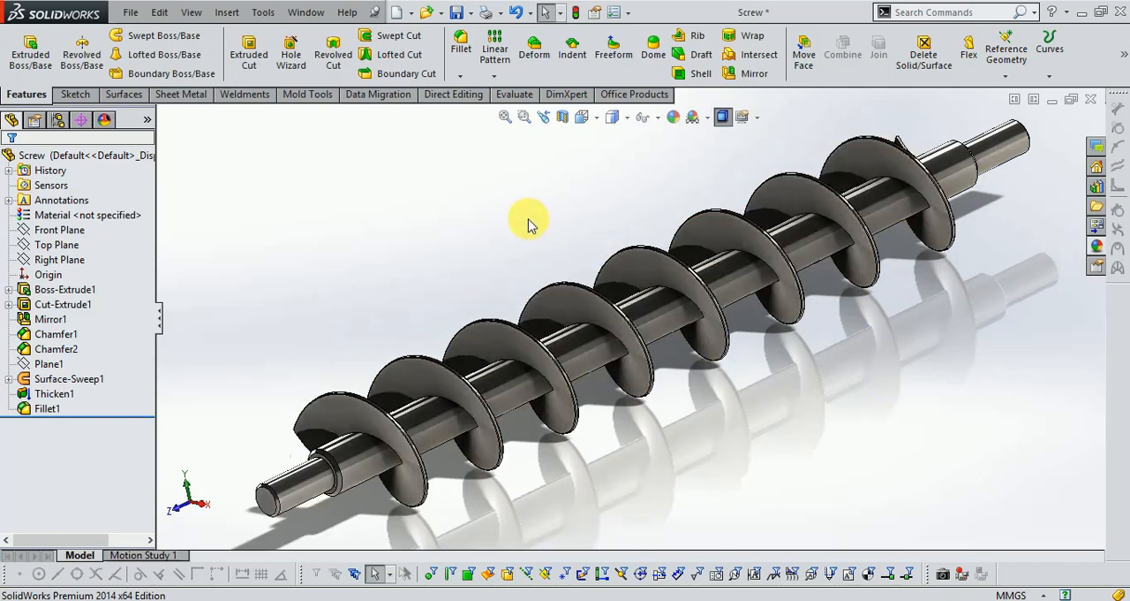
scroll(530, 222, up, 2)
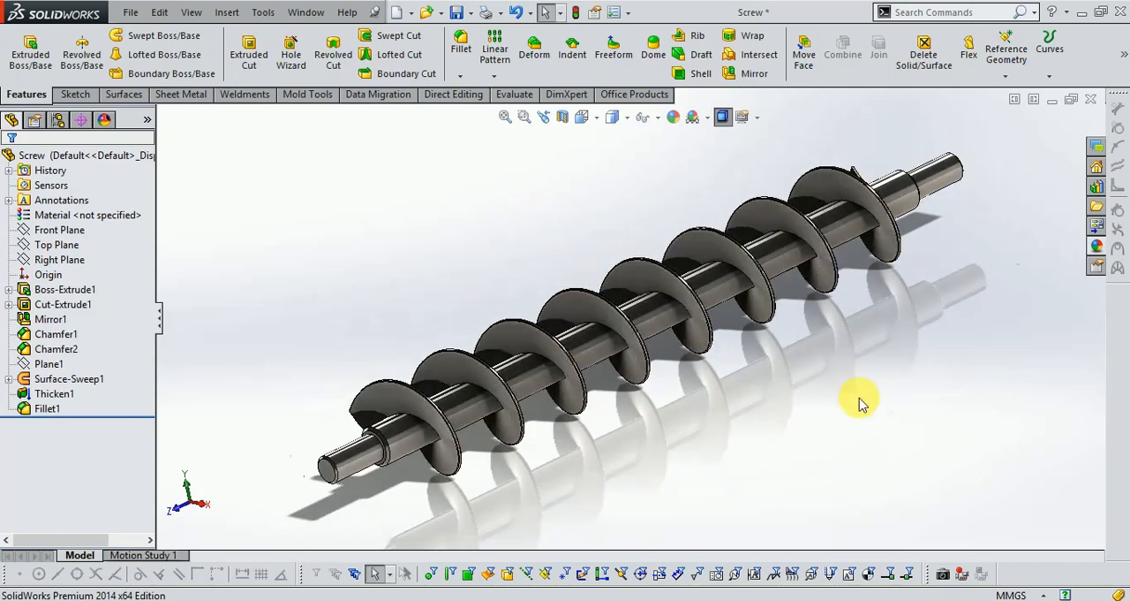